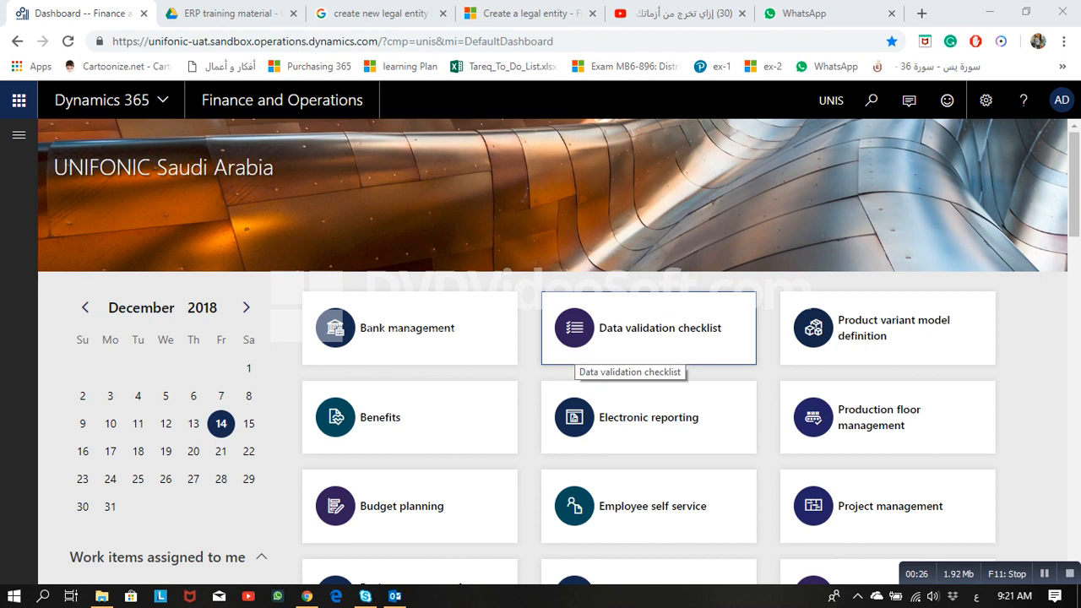
Step: Browse Organization administration to the Legal entities page, then close it again
left_click(19, 134)
scroll(93, 423, "down", 2)
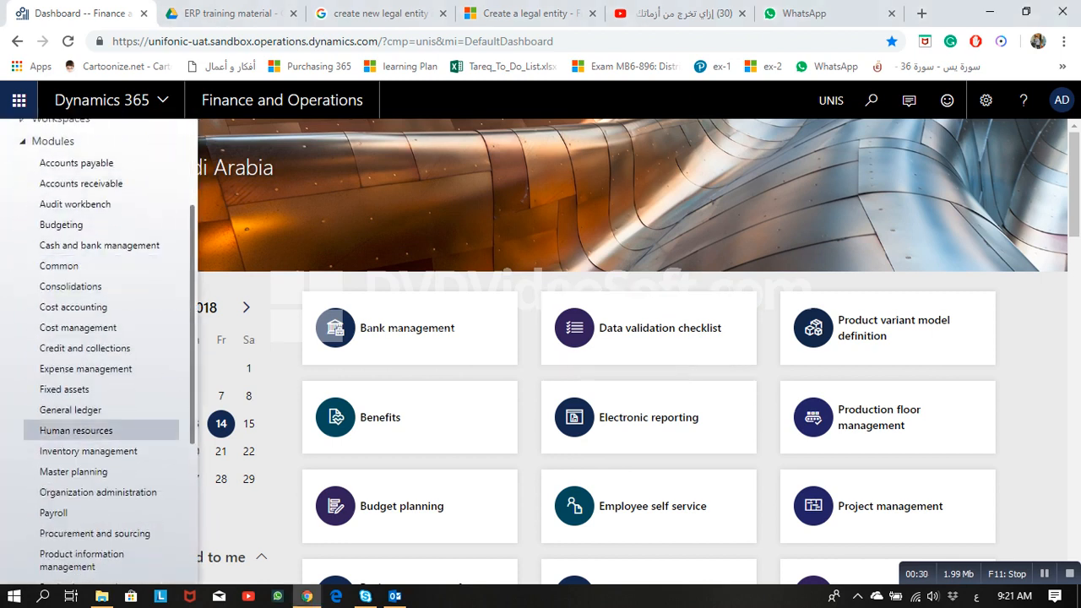
left_click(98, 492)
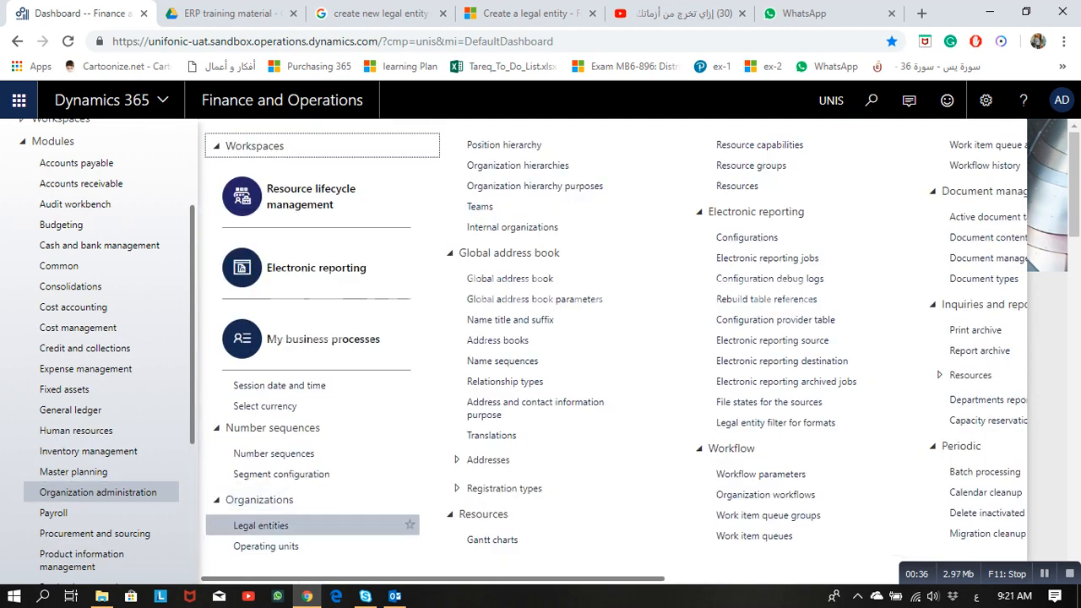
left_click(287, 525)
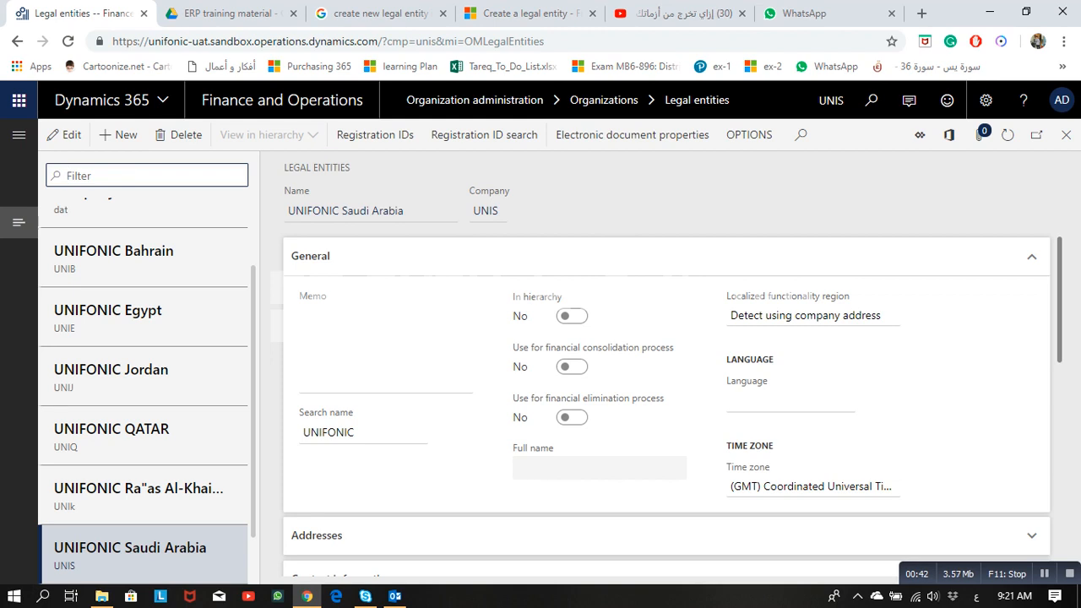
left_click(1066, 135)
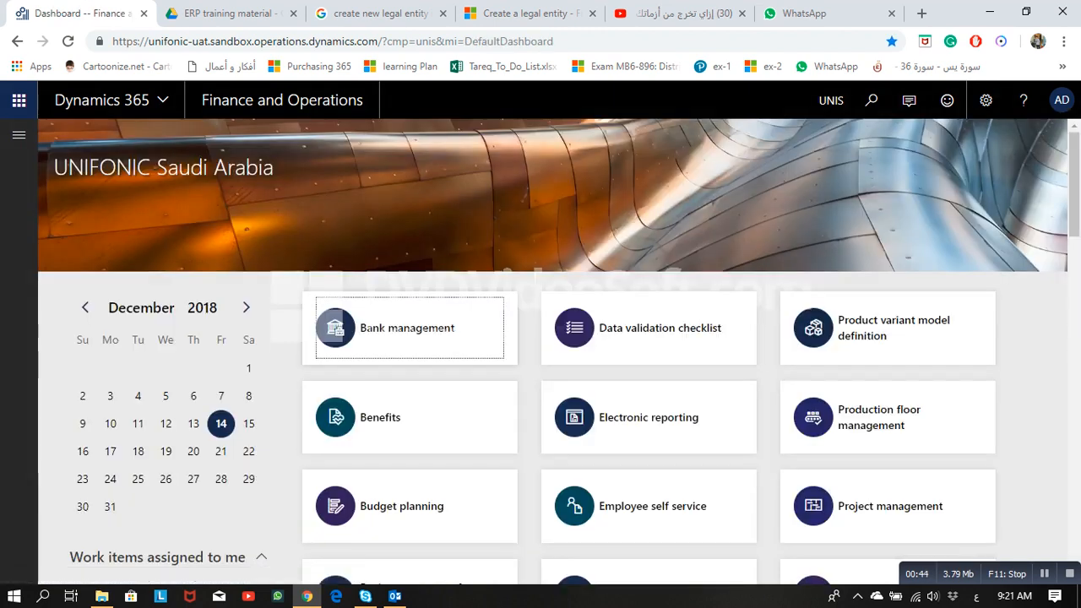
Step: Search for 'legal entity', open the Legal entities page, and start a new legal entity
left_click(871, 101)
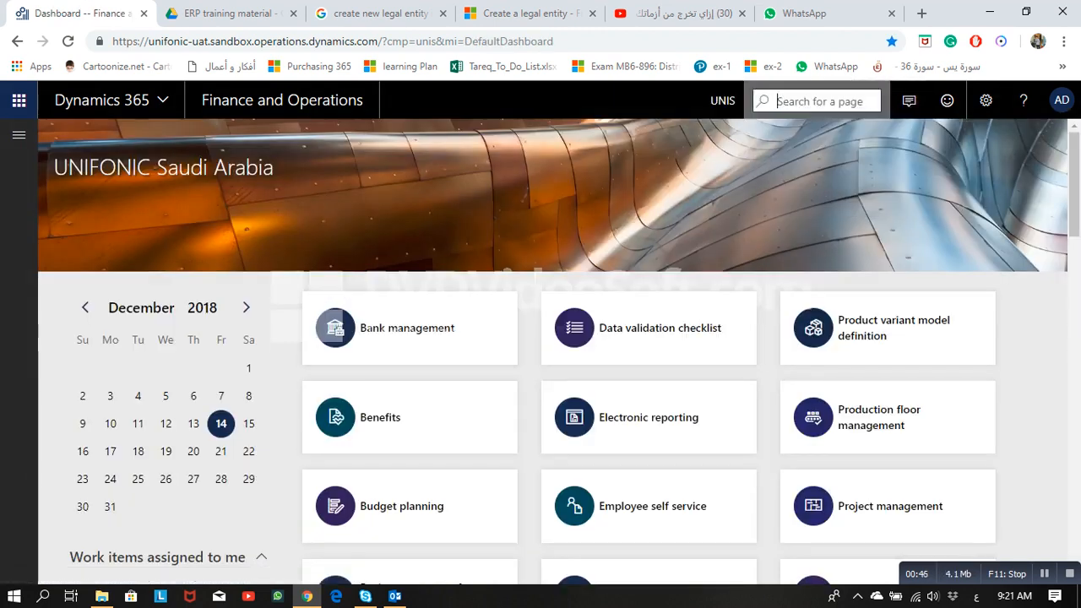
type("مثلشم ثىفهفغ")
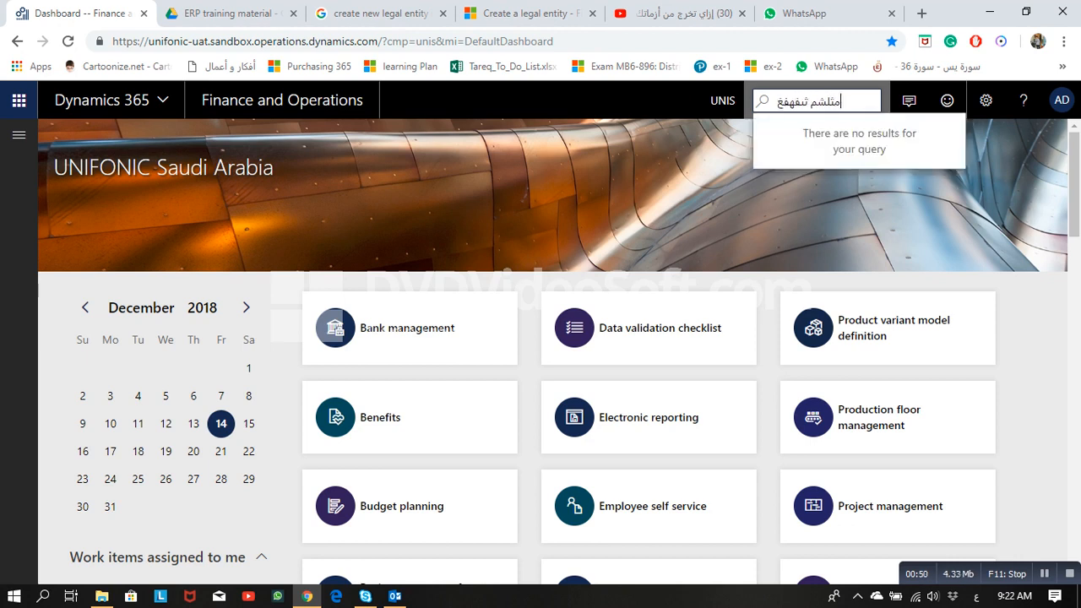
key("BackSpace")
key("BackSpace")
key("BackSpace")
key("BackSpace")
key("BackSpace")
key("BackSpace")
key("BackSpace")
key("BackSpace")
key("BackSpace")
key("BackSpace")
key("BackSpace")
key("BackSpace")
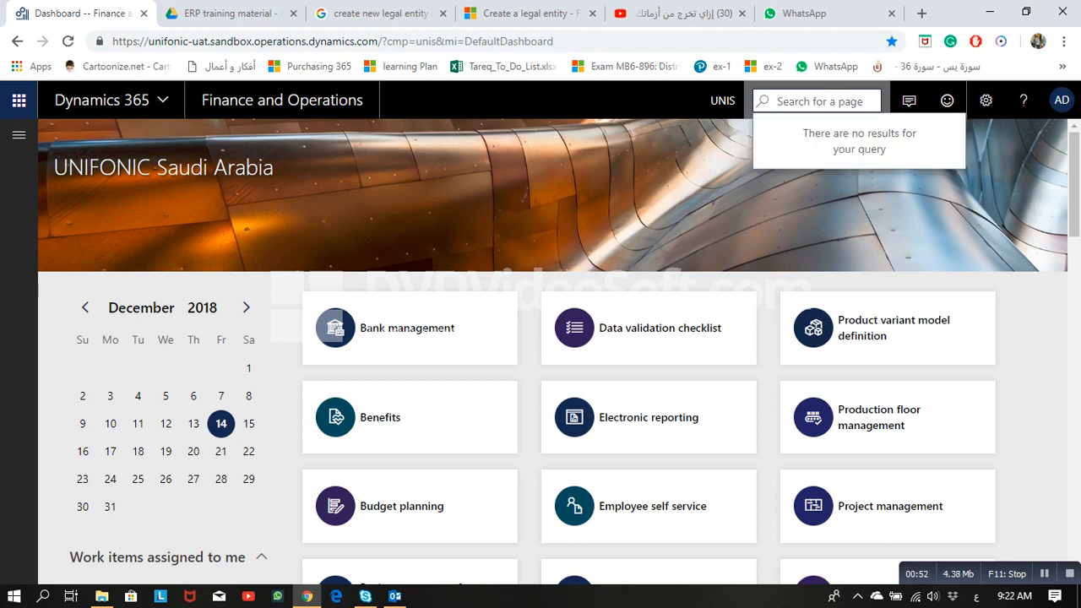
key("alt+shift")
type("e")
key("BackSpace")
type("l")
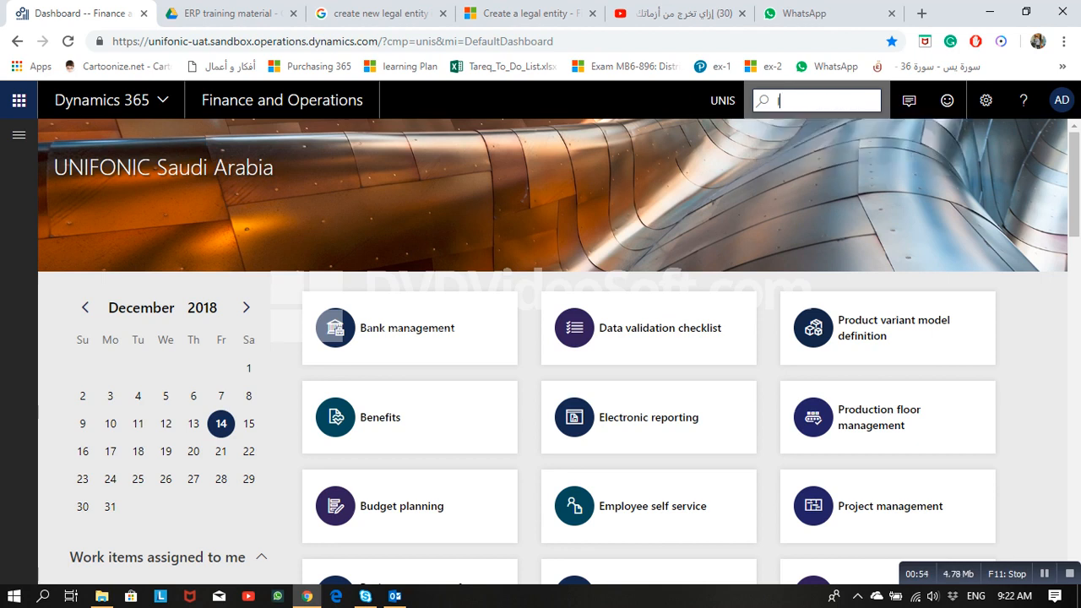
type("egal entity")
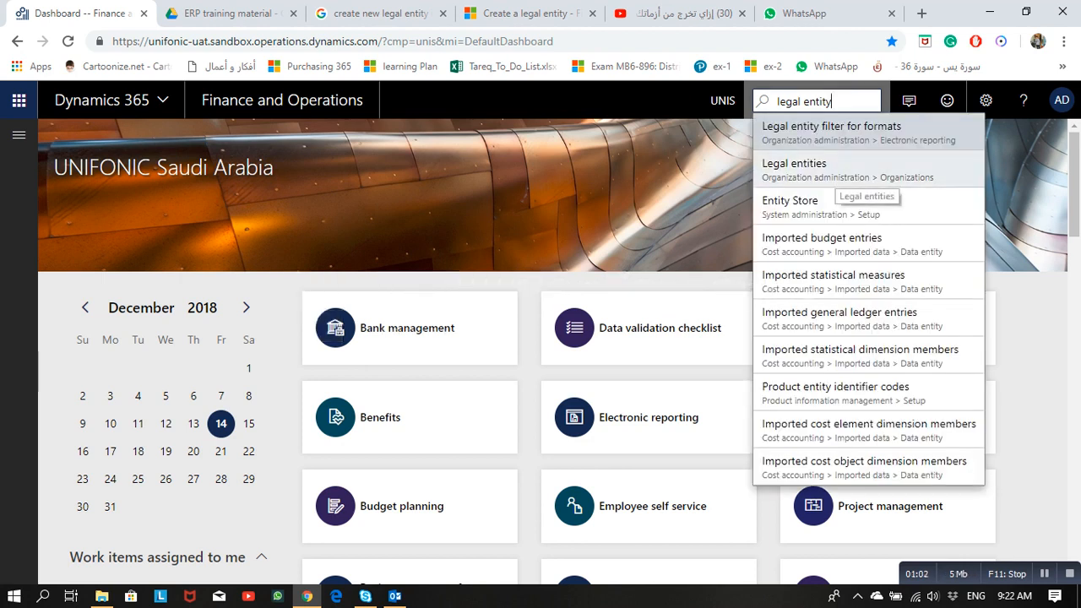
left_click(832, 169)
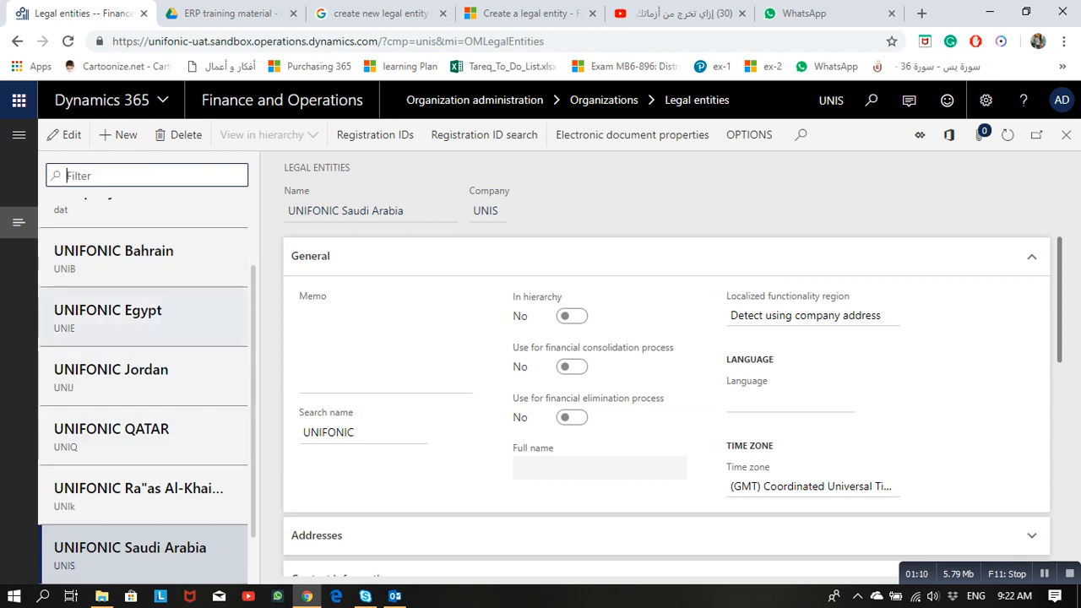
scroll(143, 380, "down", 1)
scroll(143, 397, "up", 3)
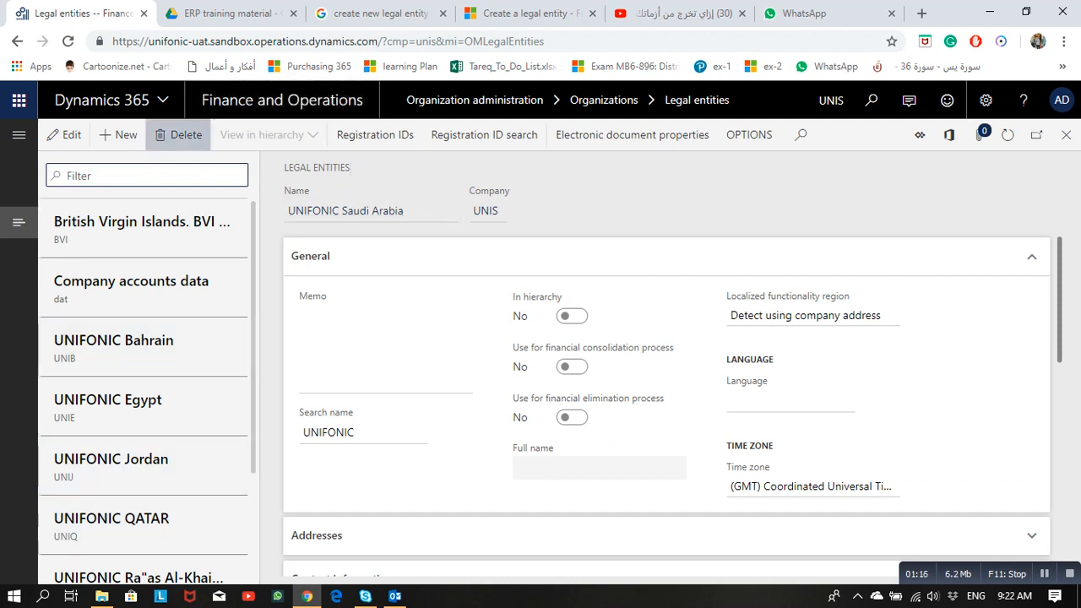
left_click(118, 135)
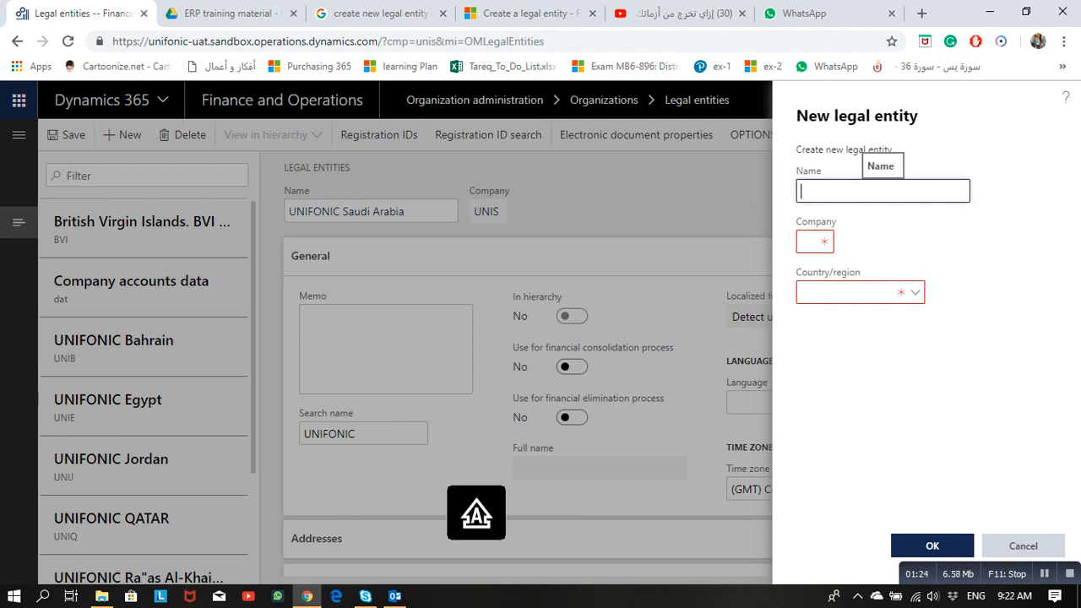
Step: Create legal entity 'Test Legal Entity For Training' with company code TLE and country/region SAU
type("Test Legal Entity ")
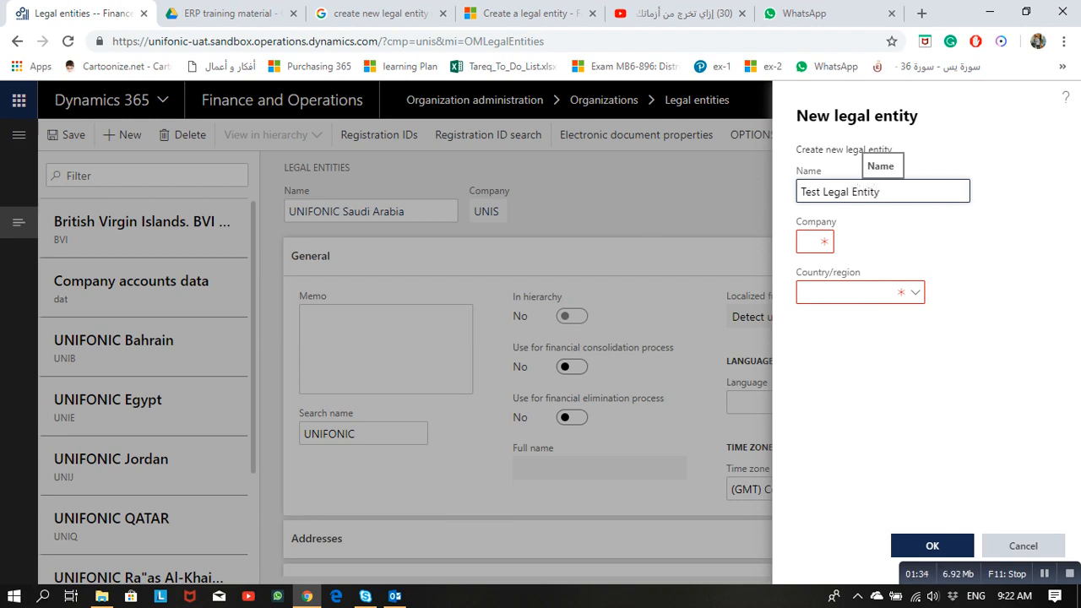
type("For Training")
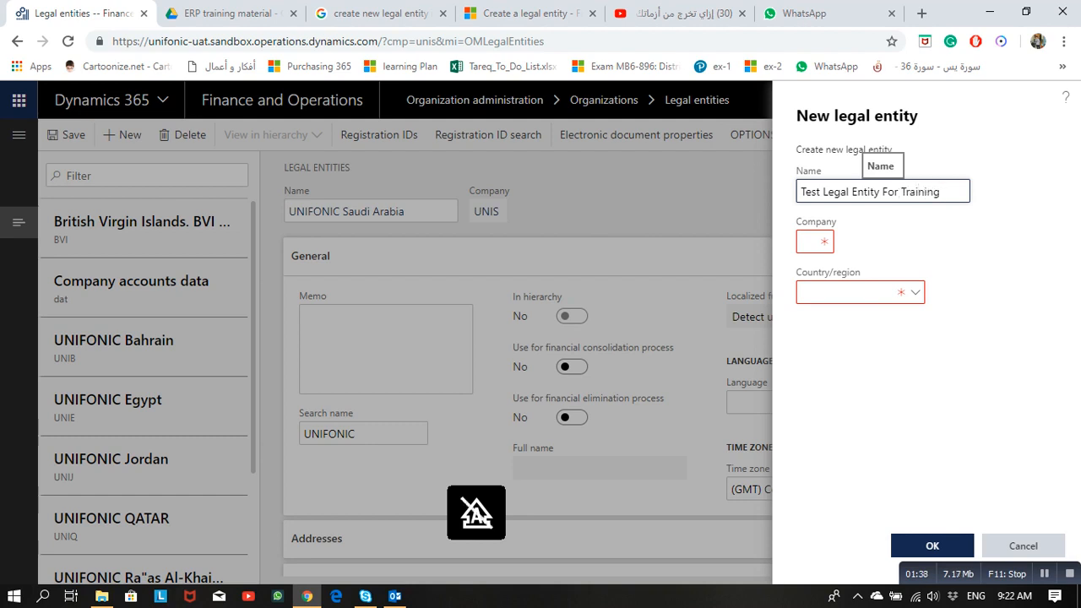
left_click(812, 241)
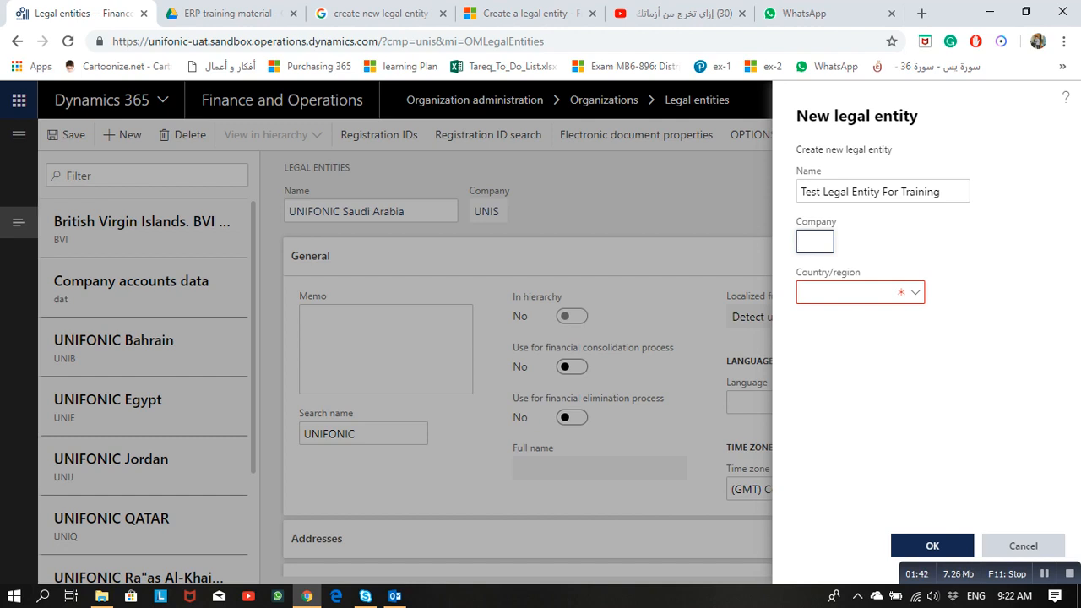
key("Caps_Lock")
type("TLE")
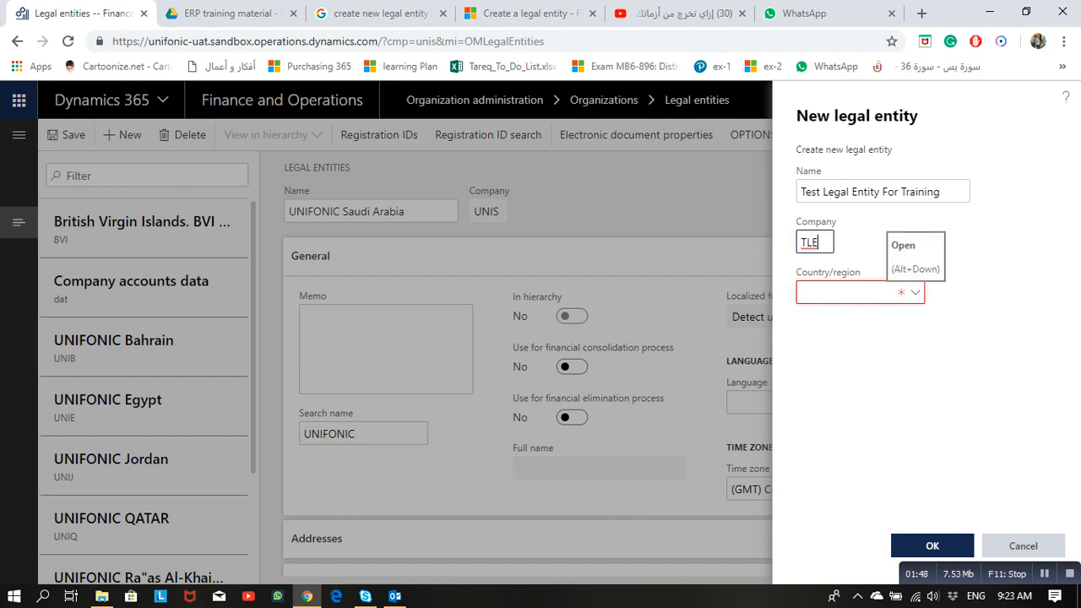
left_click(915, 292)
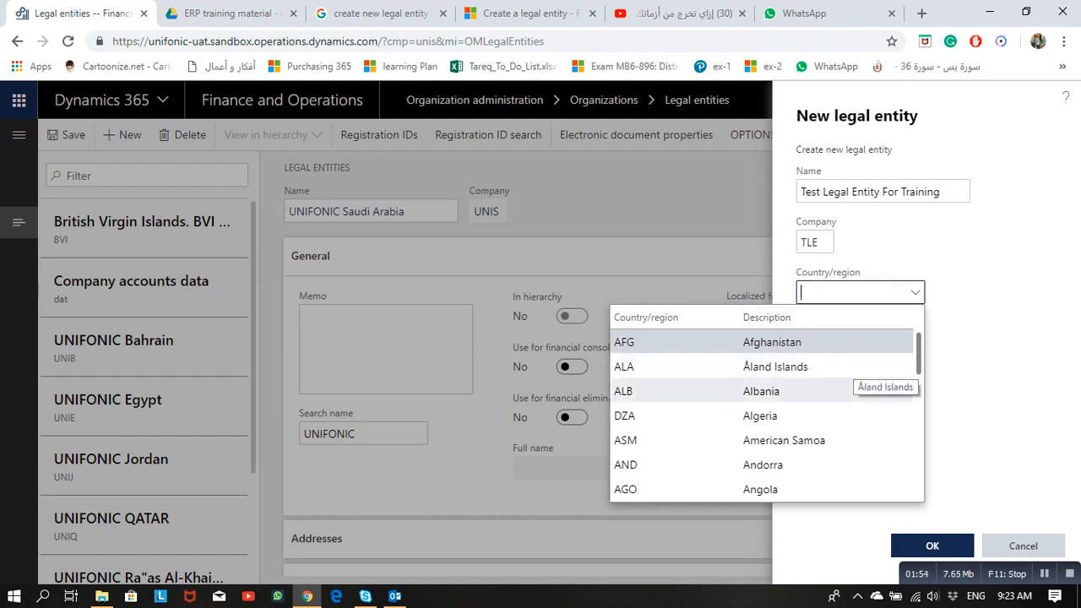
type("SAU")
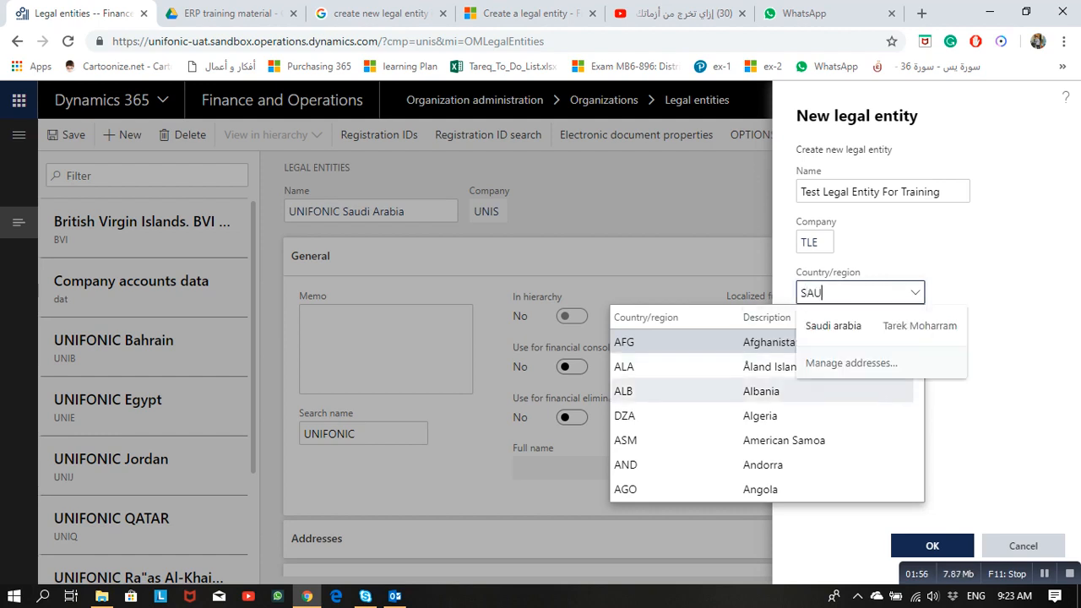
key("Return")
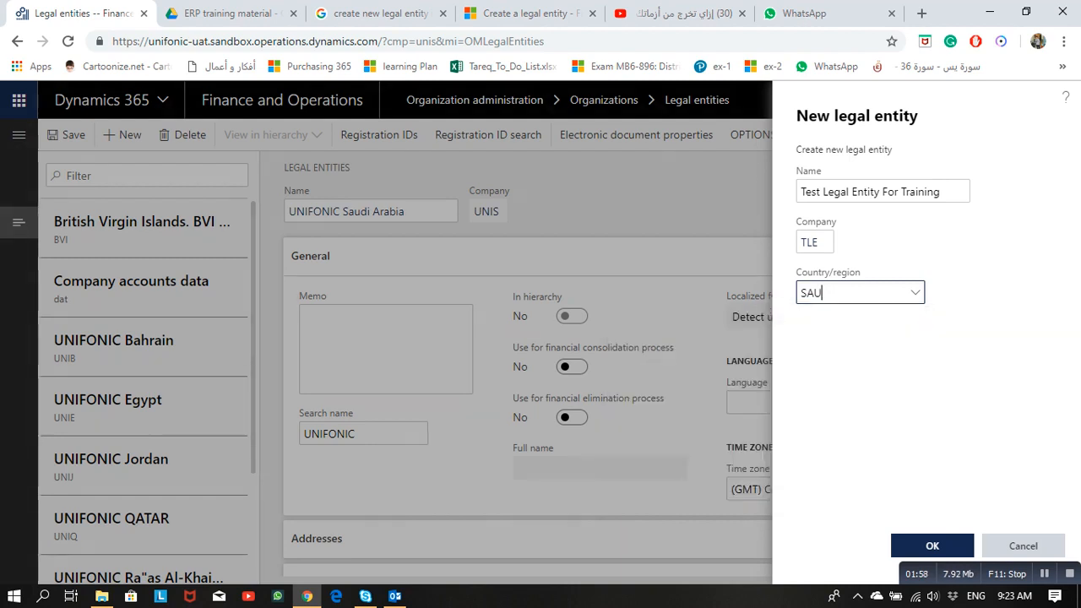
left_click(932, 545)
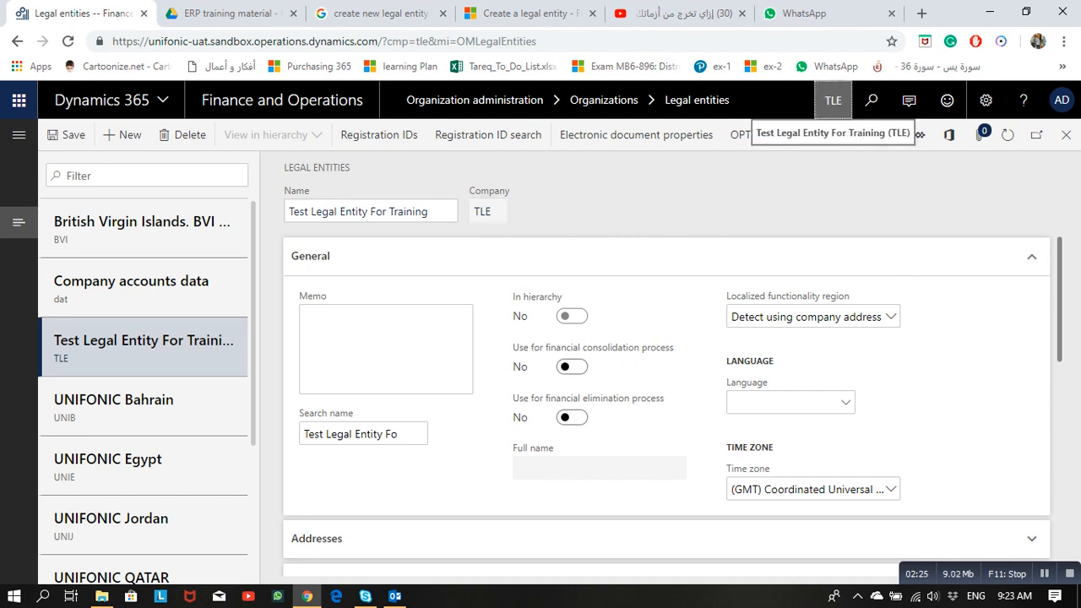
Step: Choose TLE in the header company picker as the working company
left_click(833, 100)
left_click(804, 100)
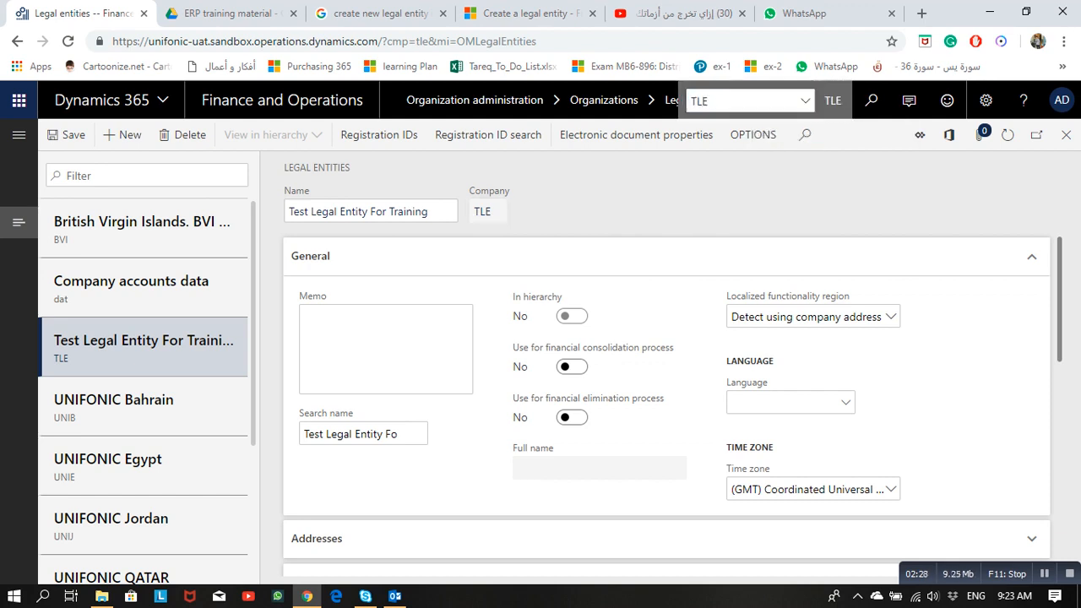
scroll(815, 224, "down", 1)
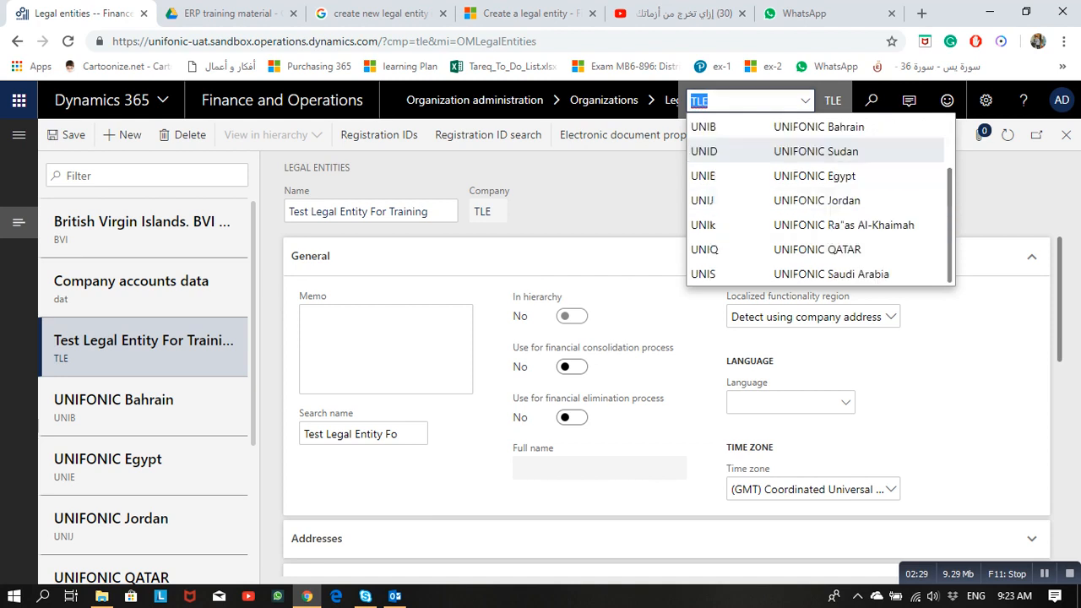
scroll(815, 223, "up", 1)
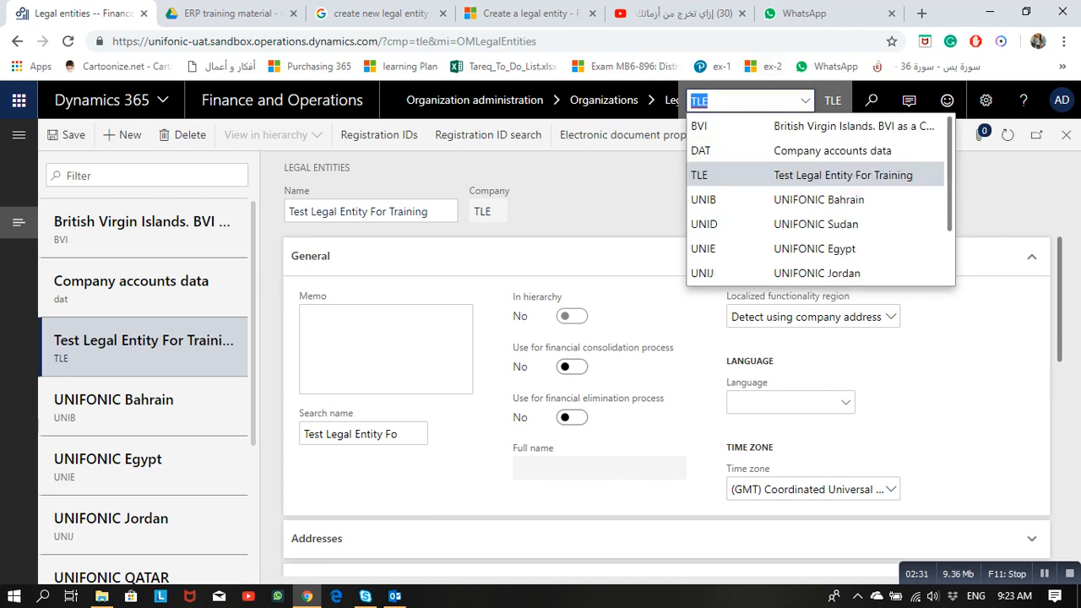
left_click(815, 176)
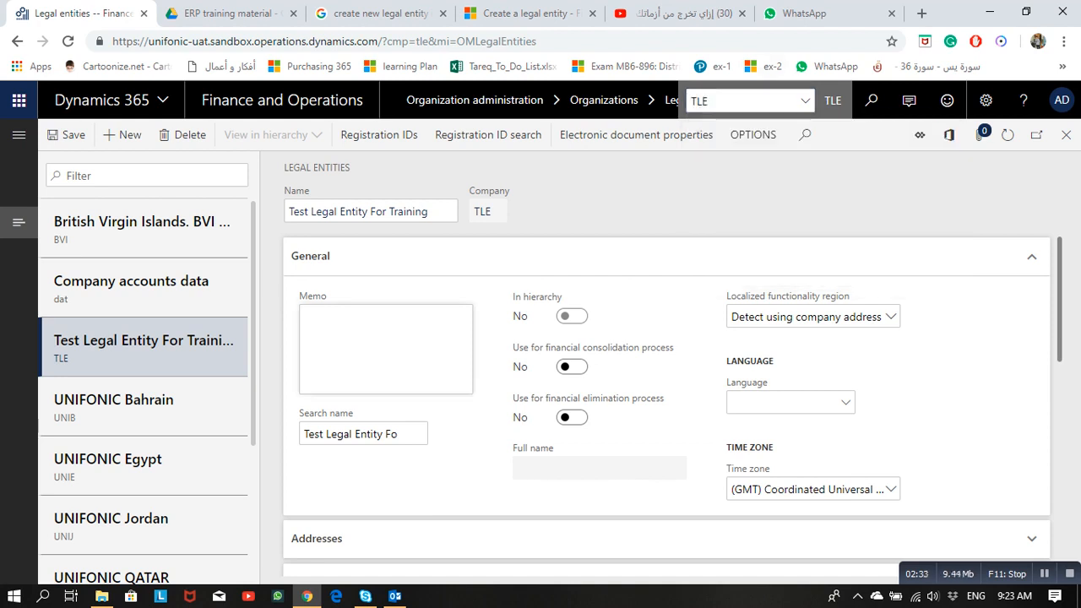
Step: Add the memo 'Creation for this legal entity in order to make test and training' and set search name 'Test Legal new'
left_click(385, 348)
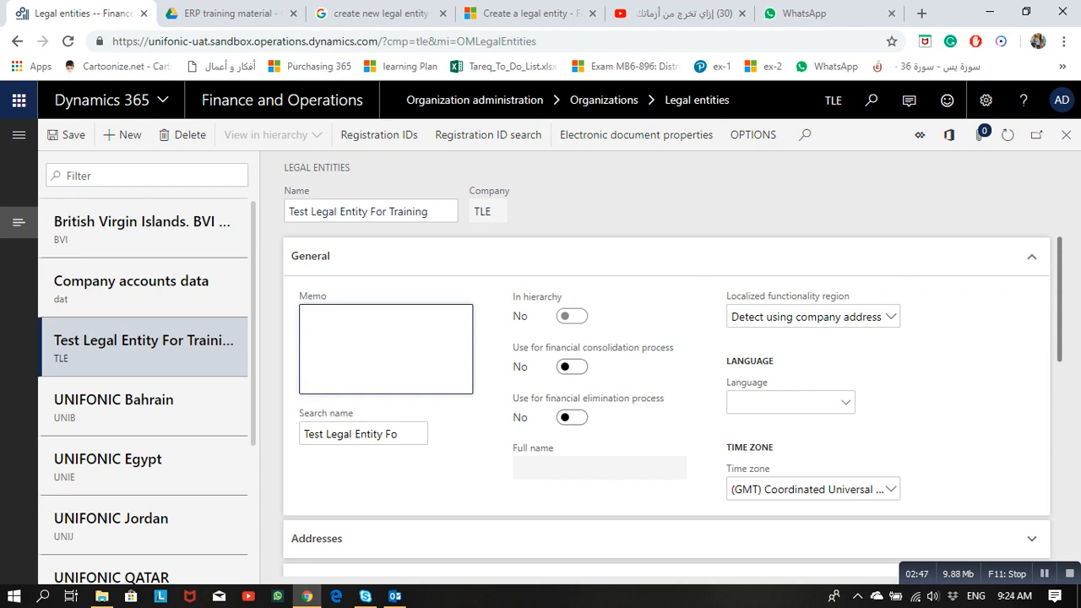
type("Creat")
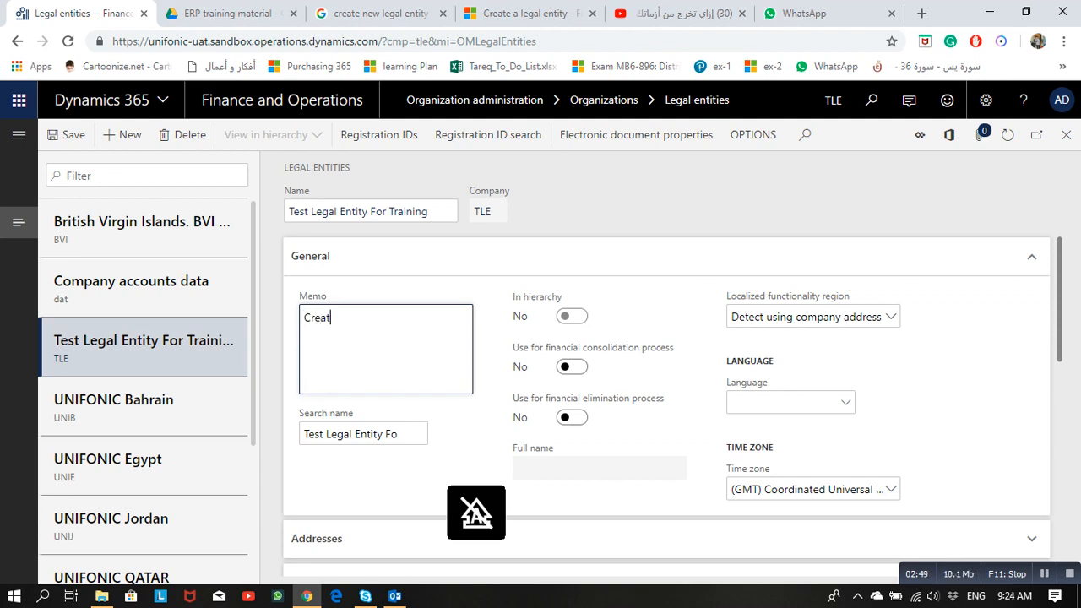
type("ion for t")
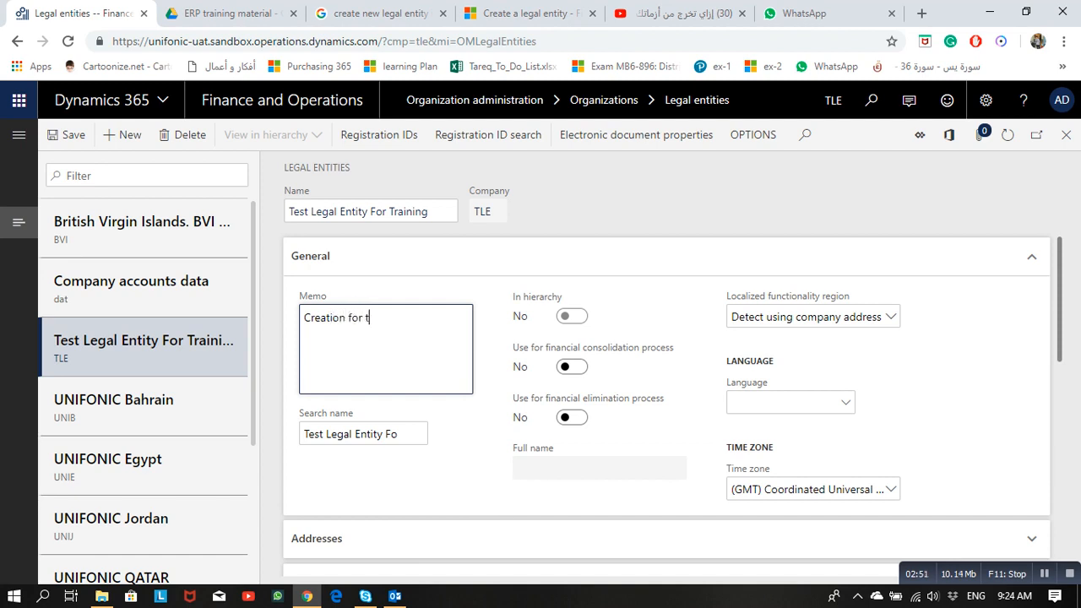
type("his legal enti")
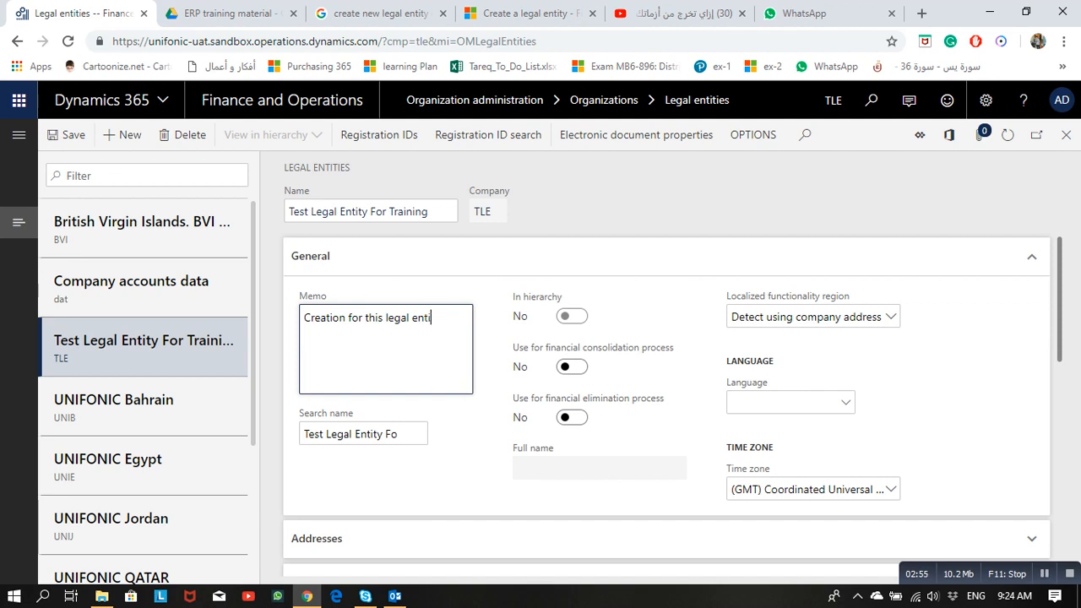
type("ty in order to")
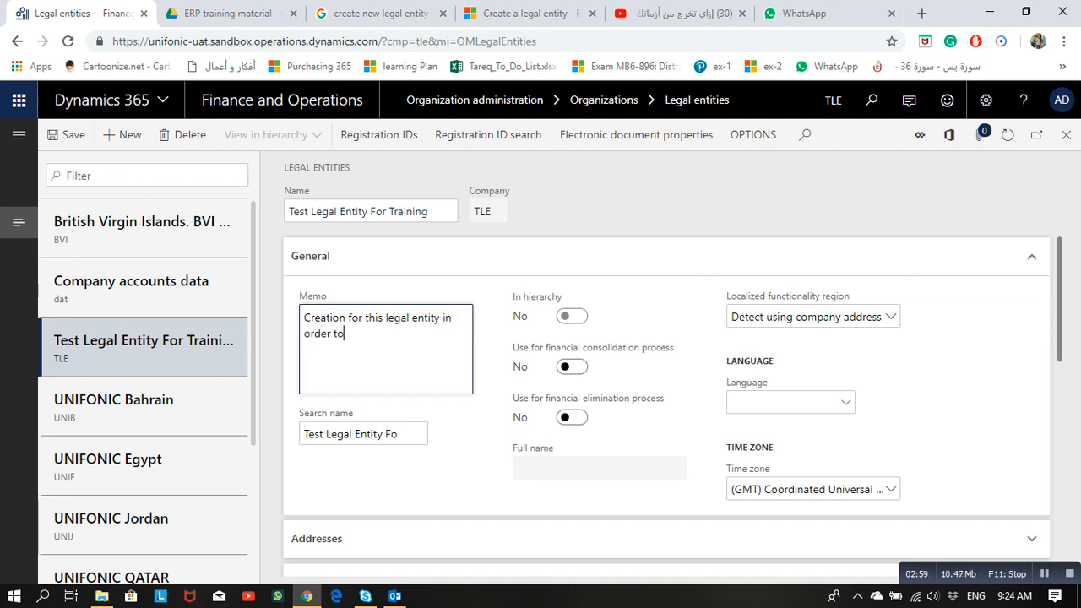
type(" make test and ")
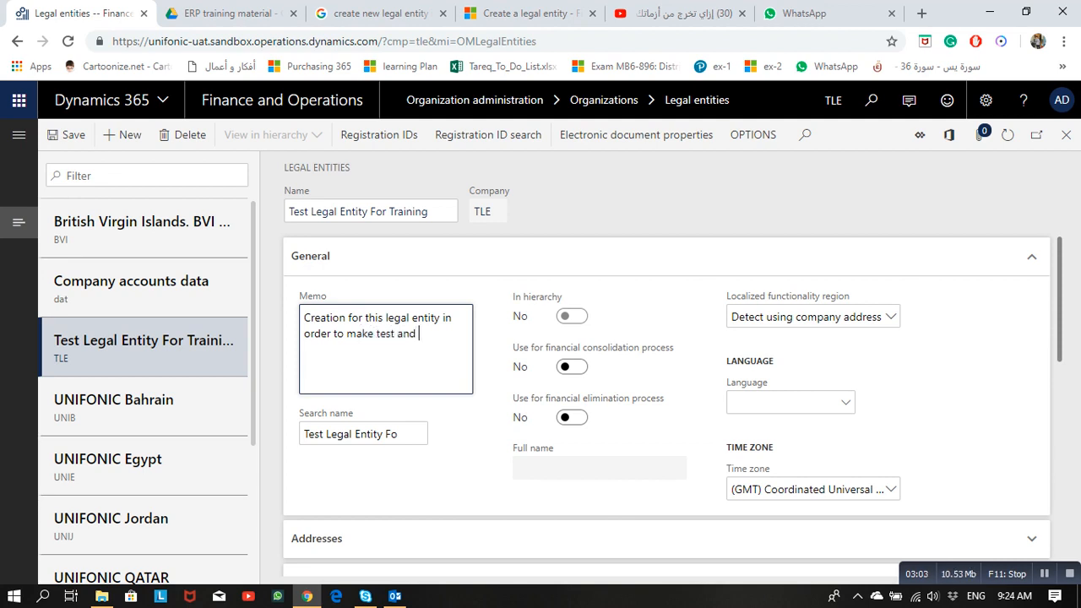
type("training")
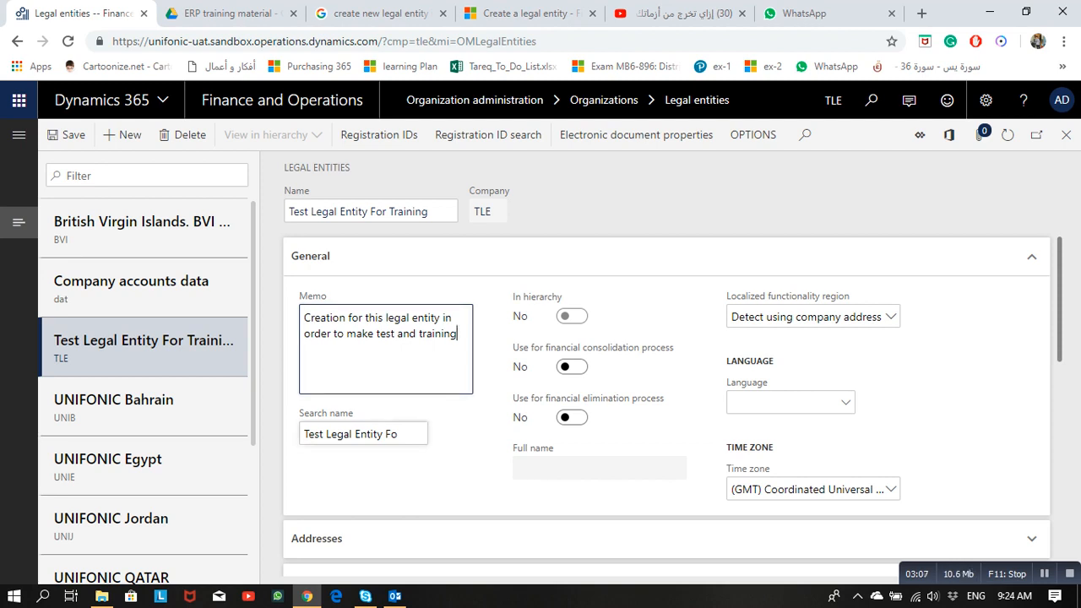
left_click(305, 434)
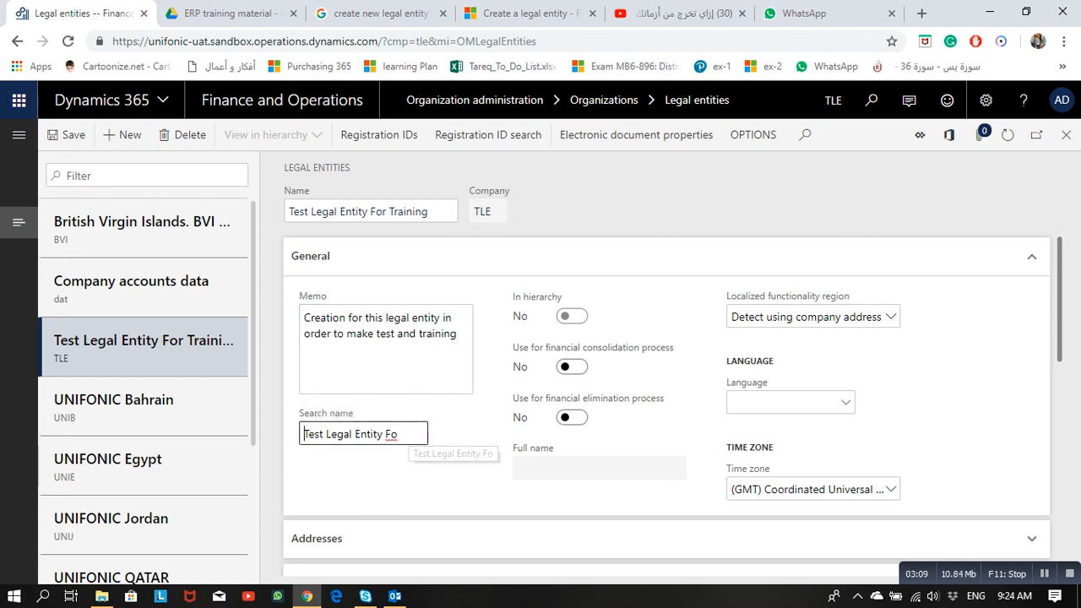
left_click(400, 434)
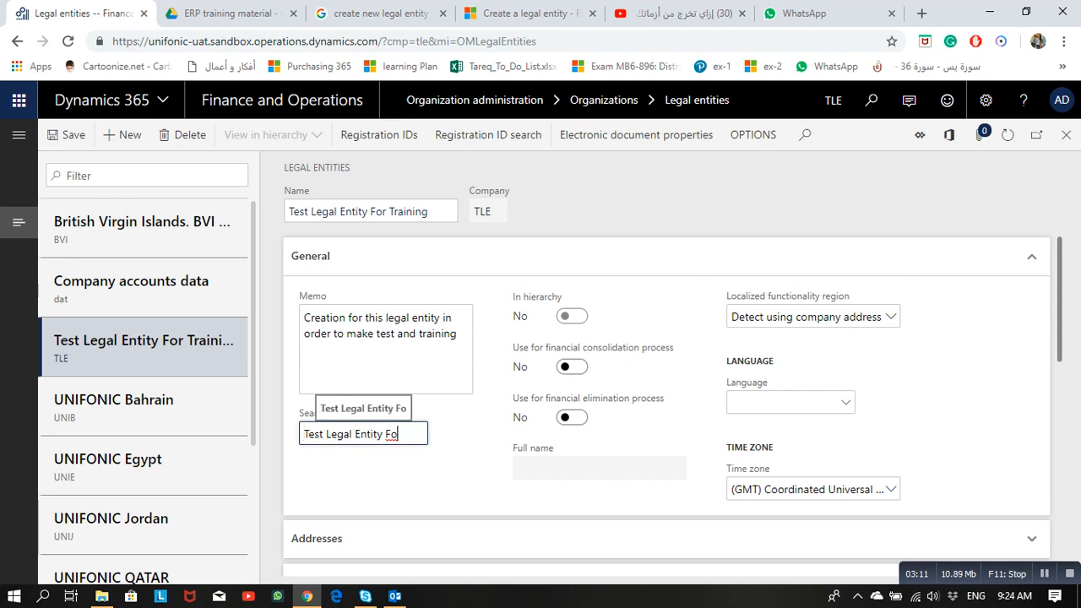
key("BackSpace")
key("BackSpace")
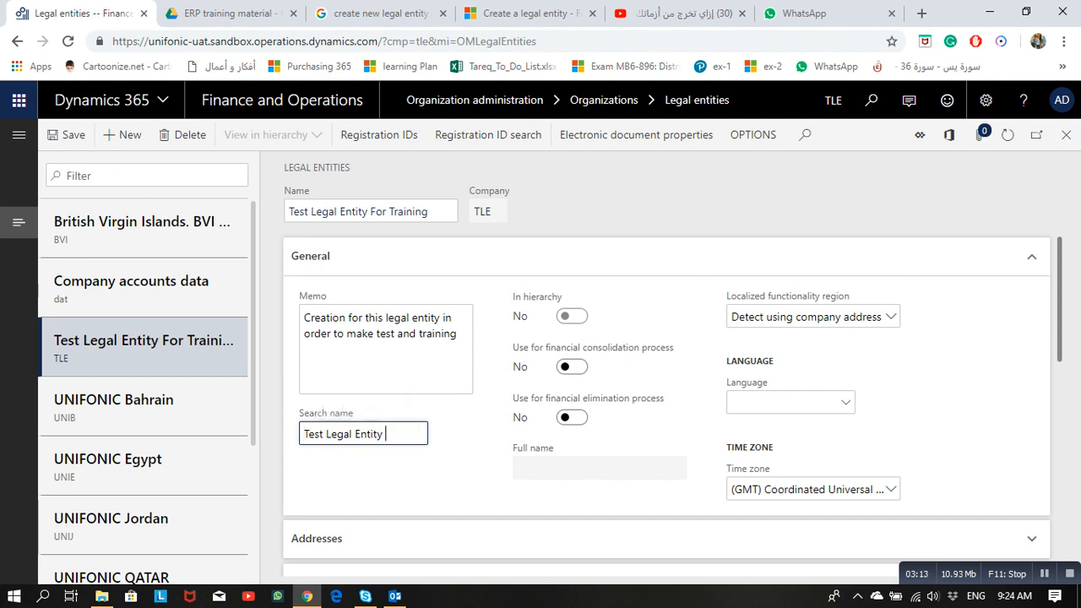
key("BackSpace")
key("BackSpace")
key("BackSpace")
key("BackSpace")
key("BackSpace")
type("new")
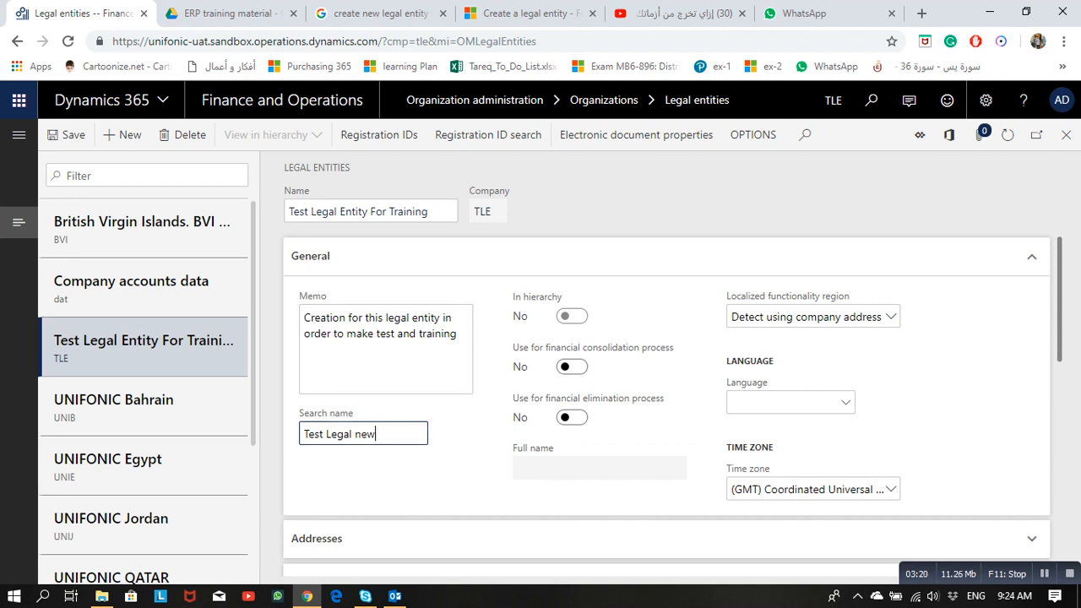
key("Tab")
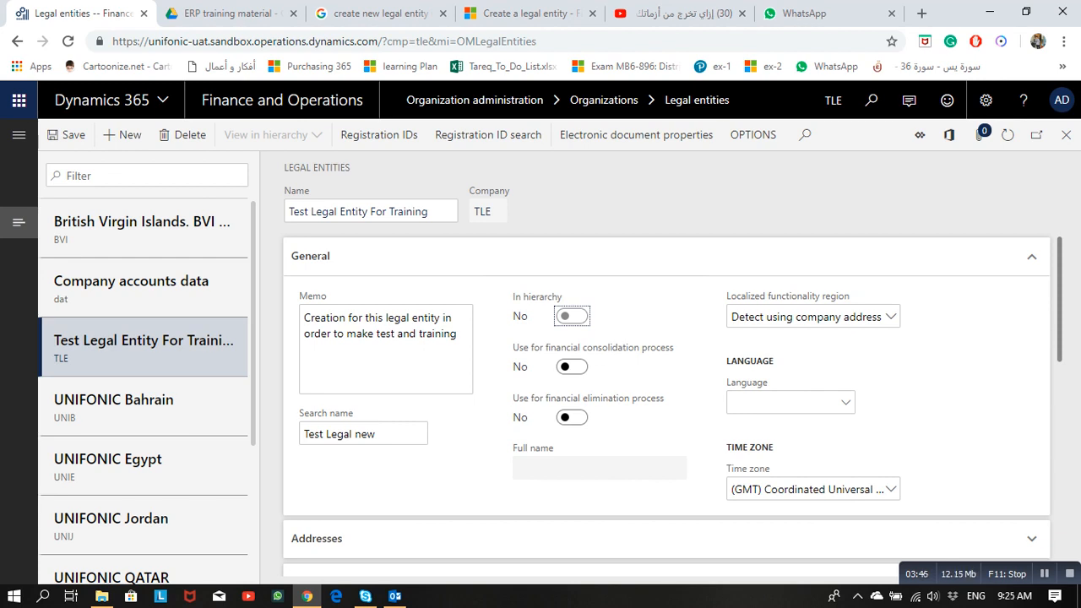
left_click(572, 366)
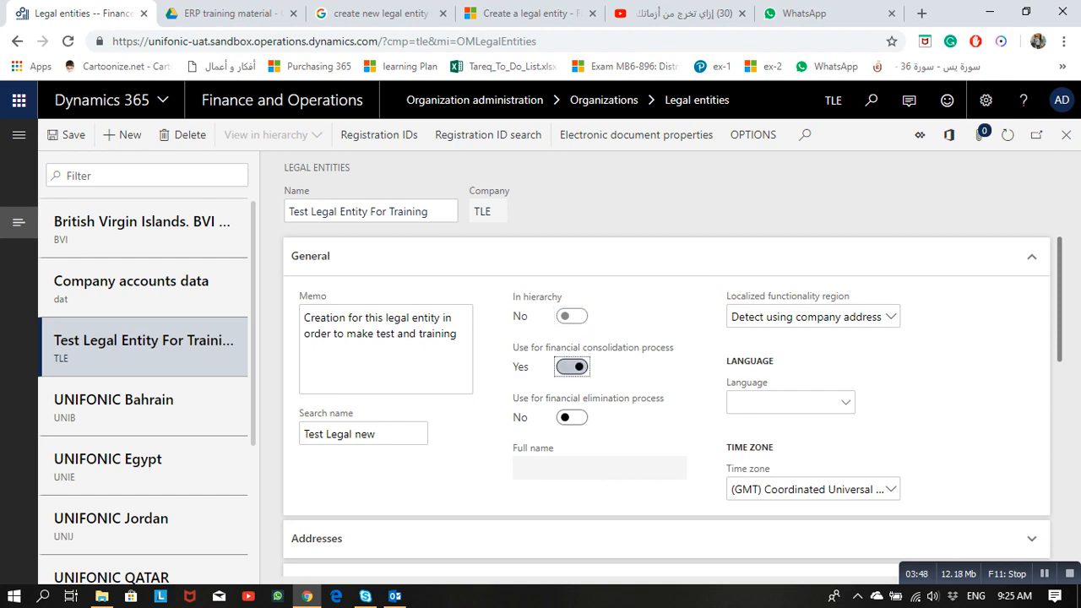
left_click(571, 366)
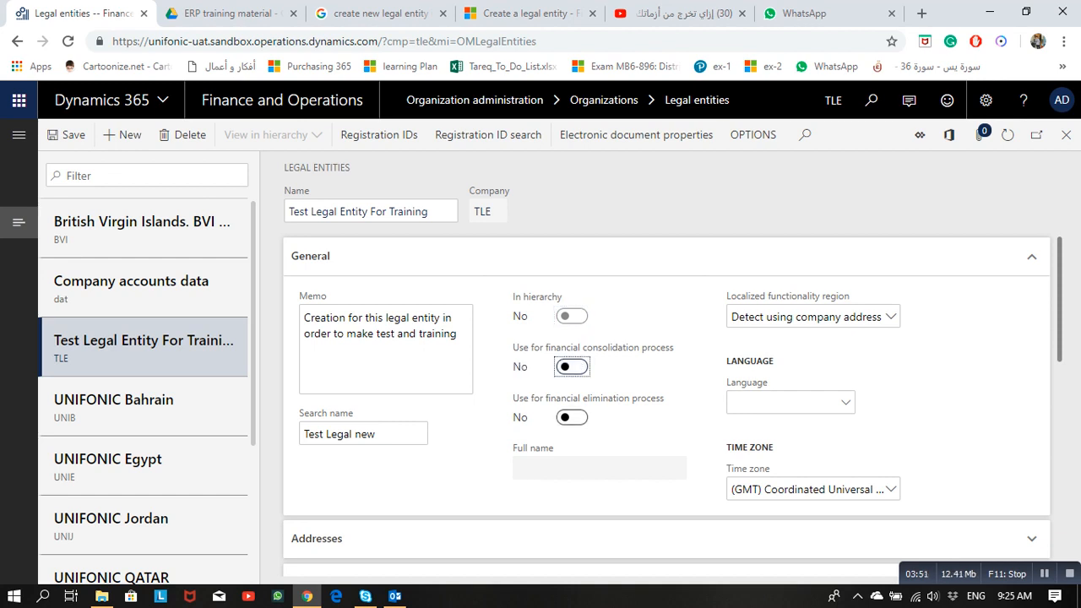
left_click(572, 417)
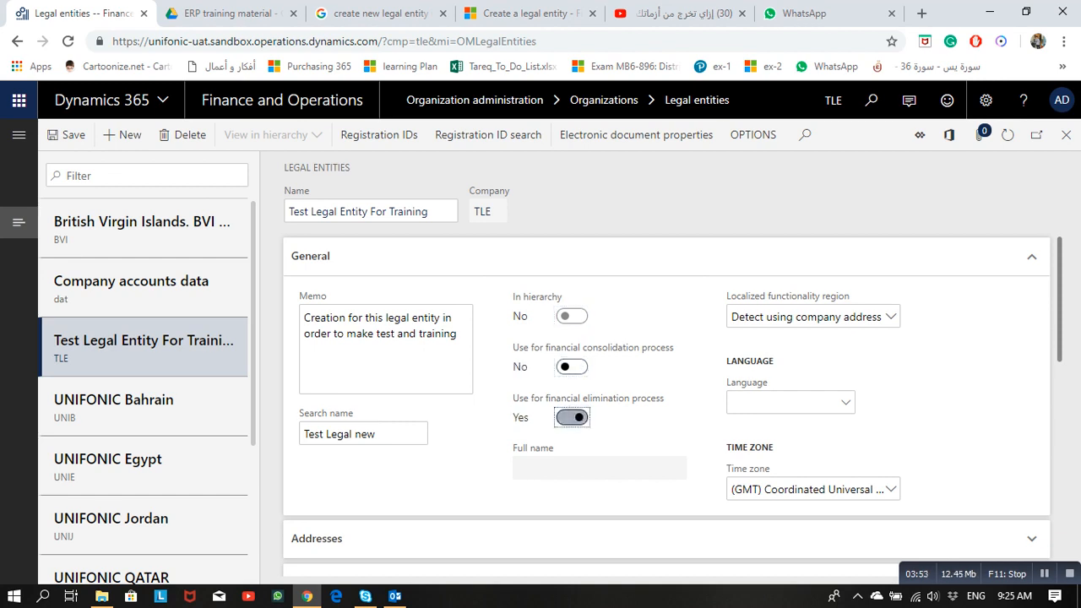
left_click(572, 417)
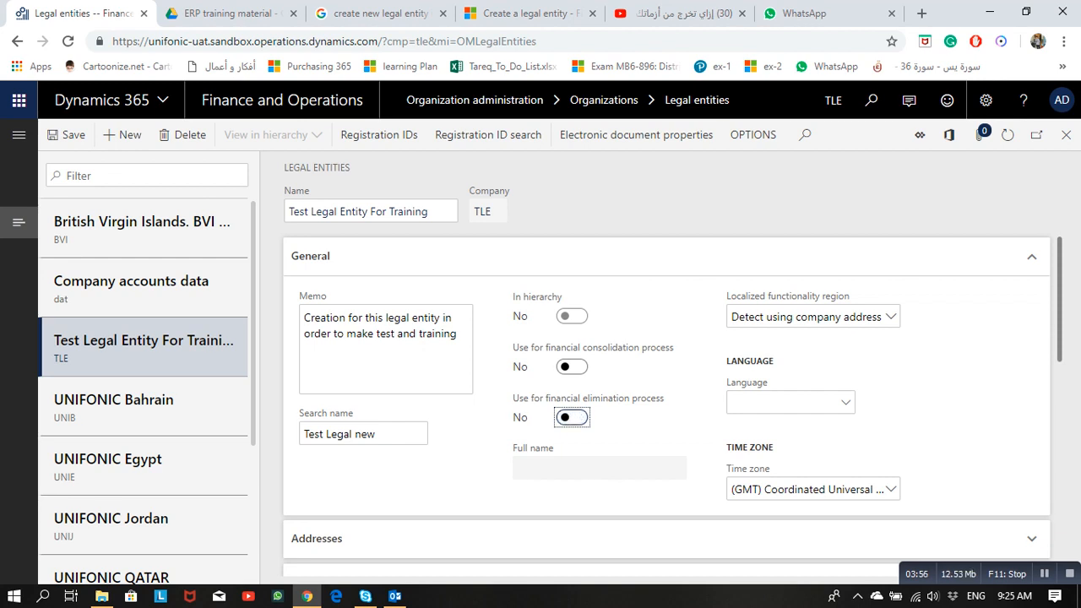
Step: Set the legal entity's language to en-US
left_click(845, 403)
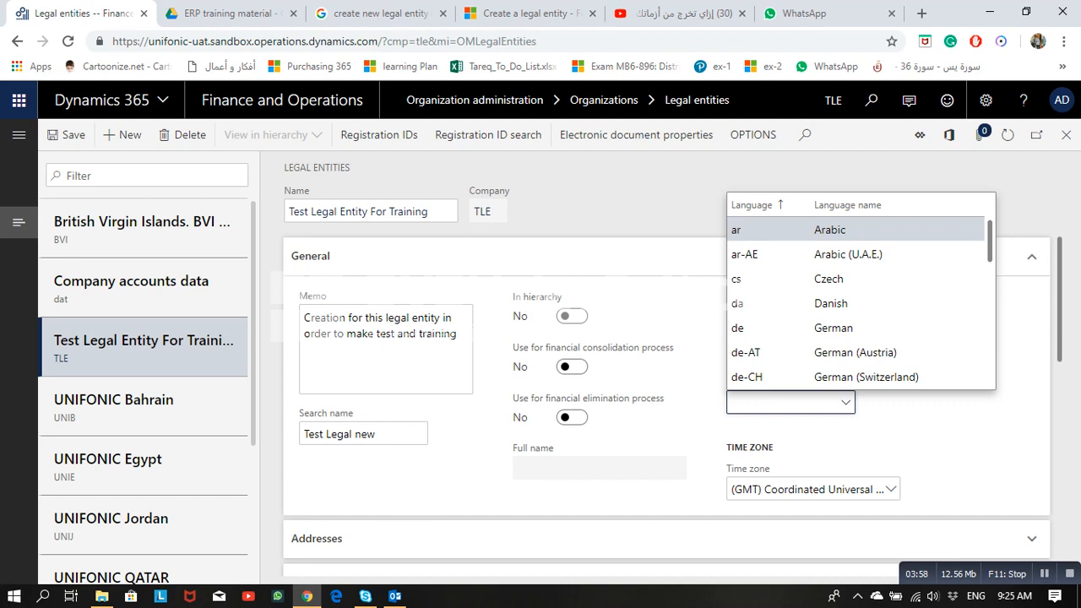
type("en-us")
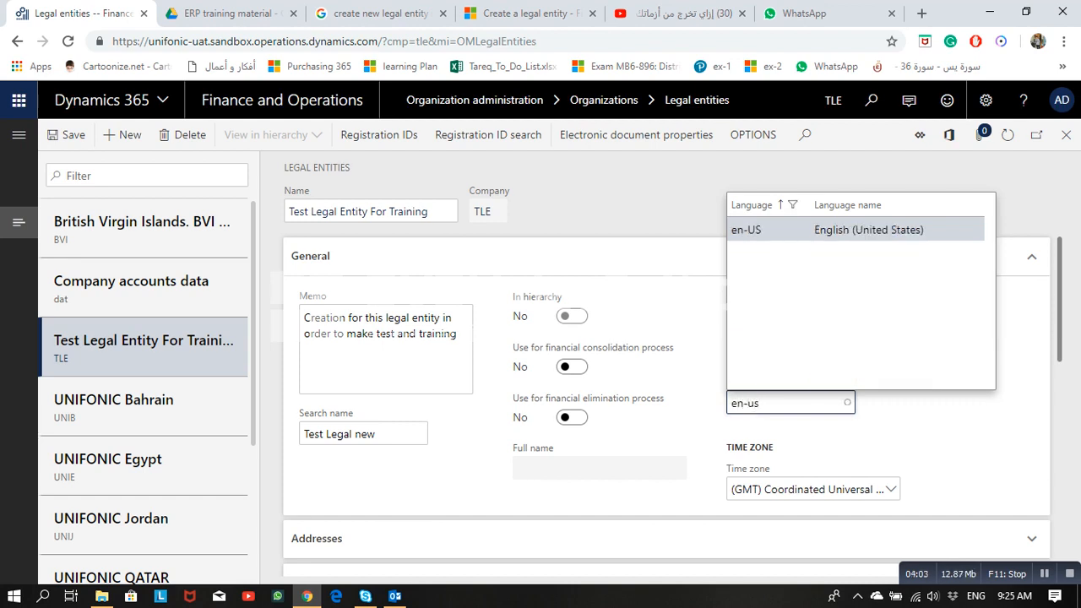
left_click(747, 229)
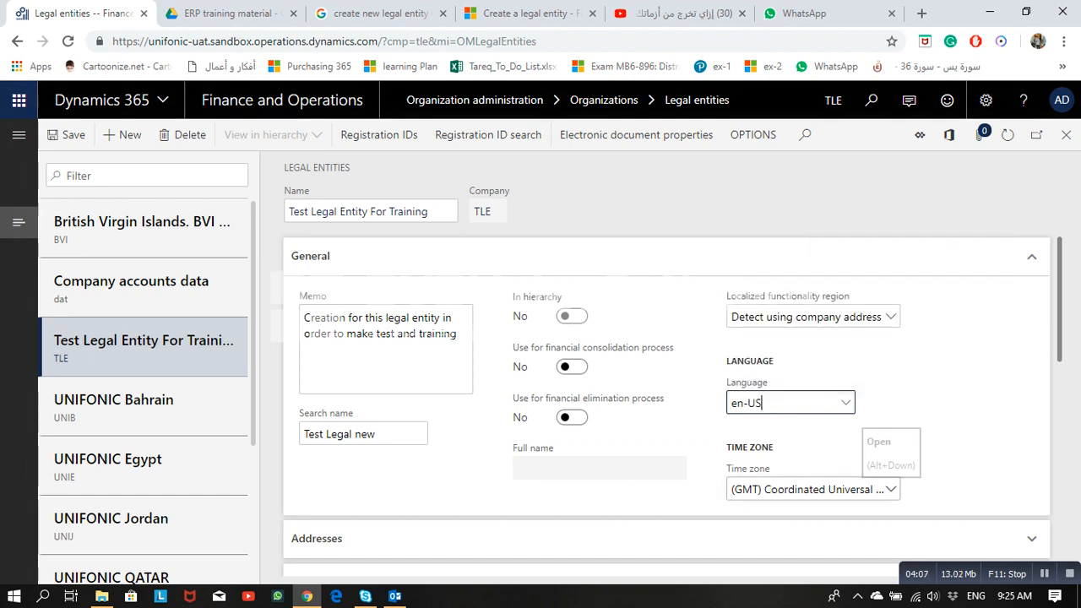
Step: Choose (GMT+03:00) Kuwait, Riyadh as the legal entity's time zone
left_click(891, 488)
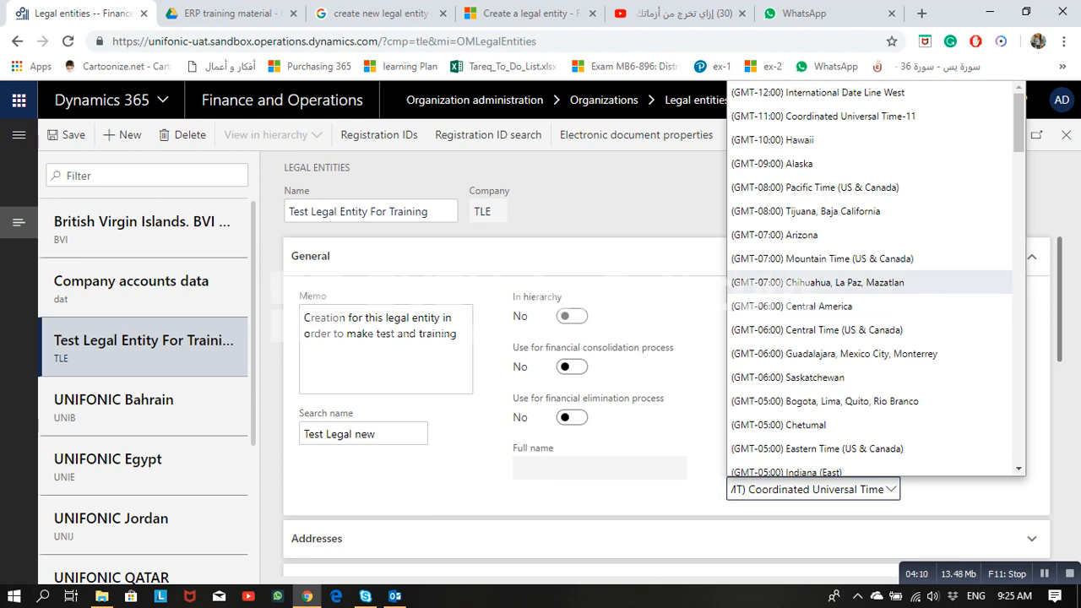
scroll(755, 283, "down", 4)
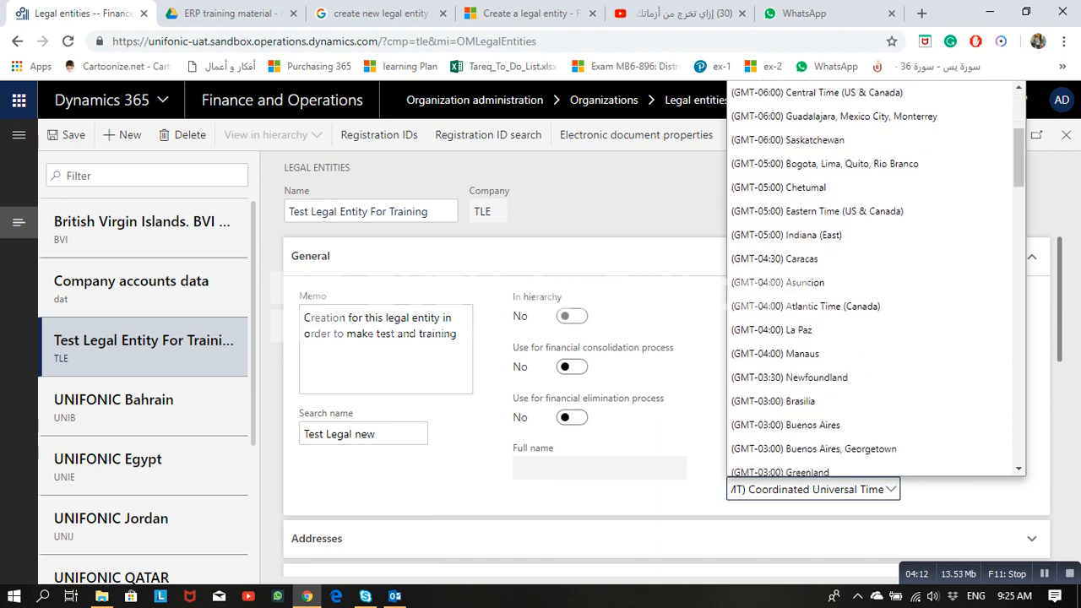
scroll(756, 283, "down", 4)
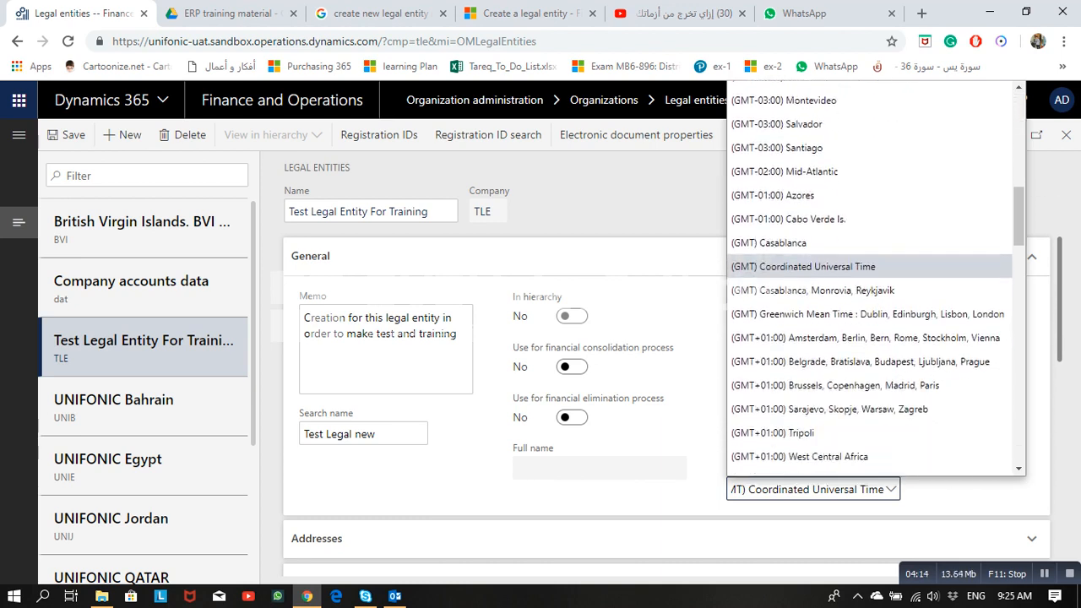
scroll(756, 284, "down", 3)
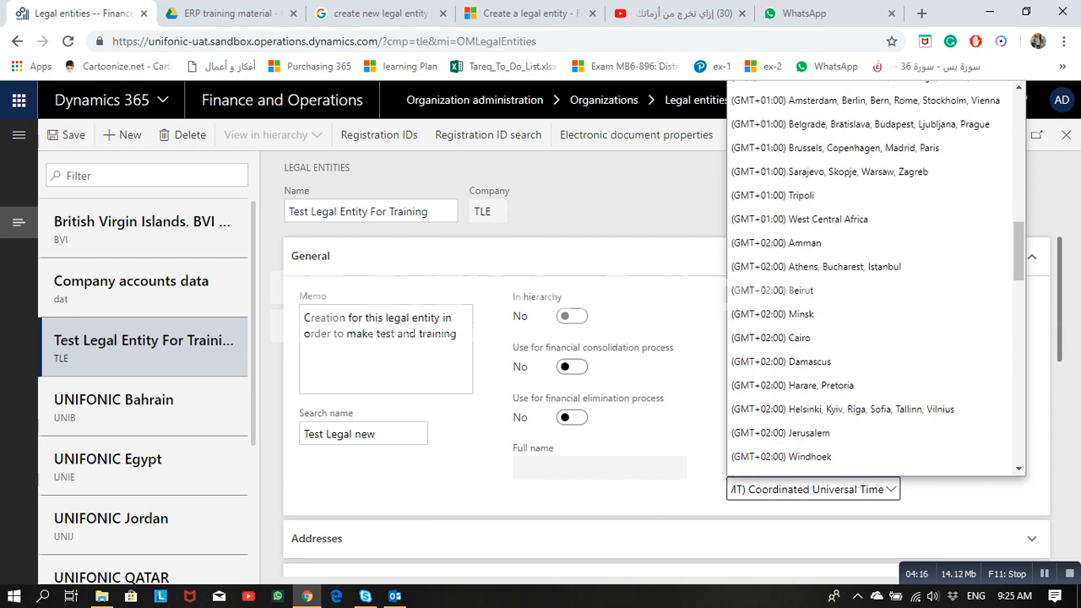
scroll(756, 287, "down", 2)
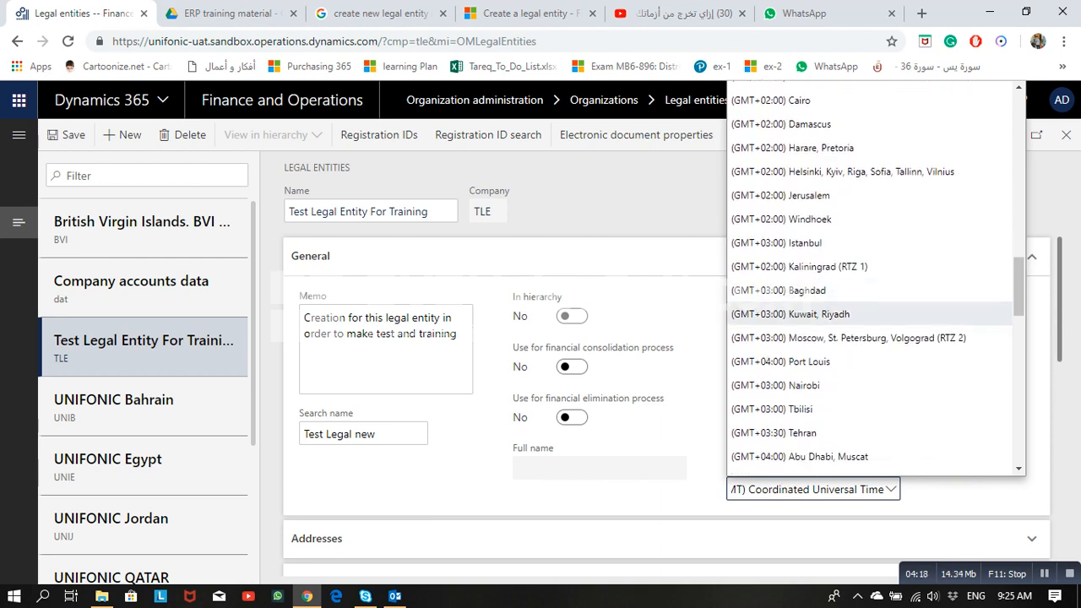
left_click(769, 313)
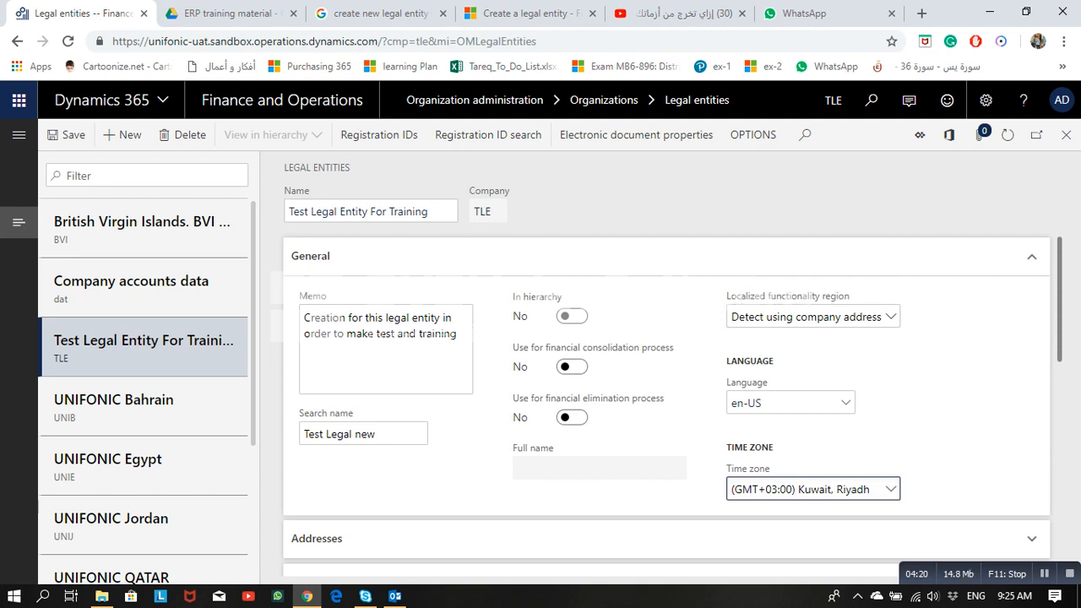
scroll(759, 321, "down", 1)
scroll(667, 380, "down", 1)
scroll(667, 379, "up", 2)
Step: Collapse General, expand Addresses, and start a new address
left_click(667, 256)
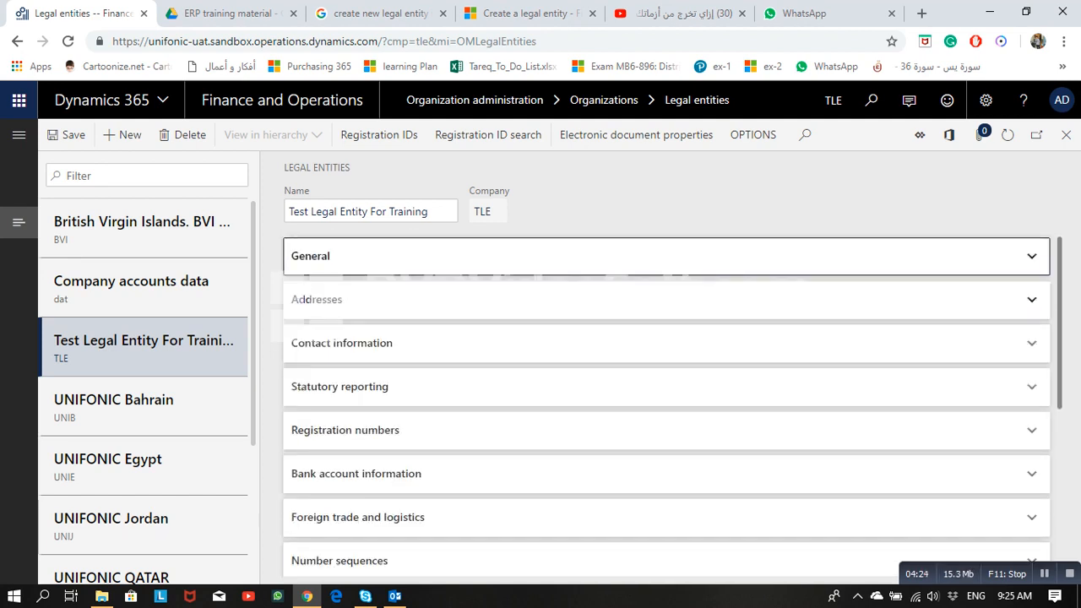
left_click(304, 298)
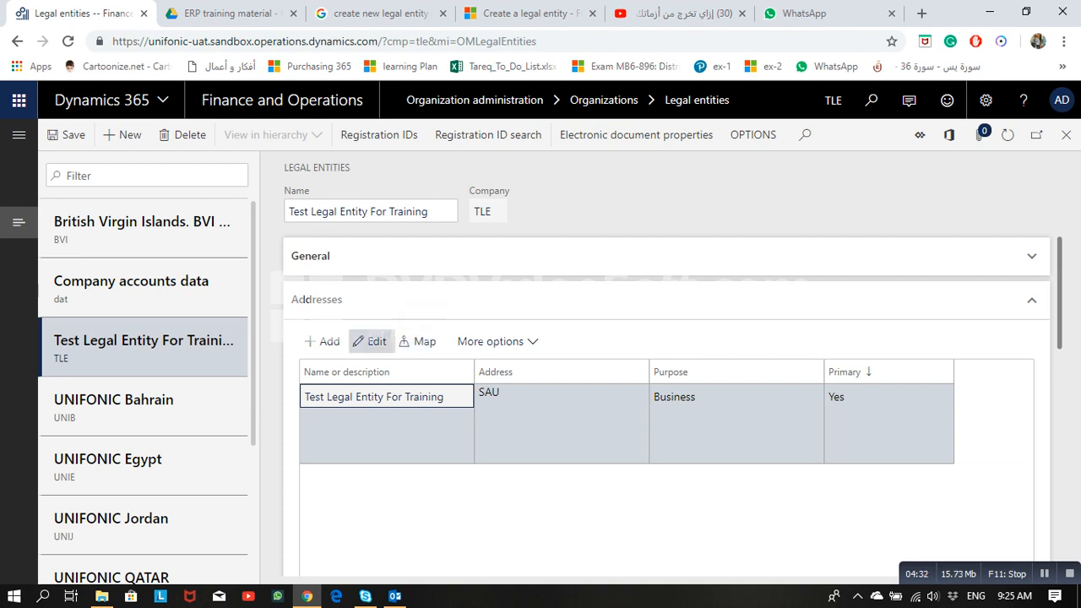
left_click(323, 341)
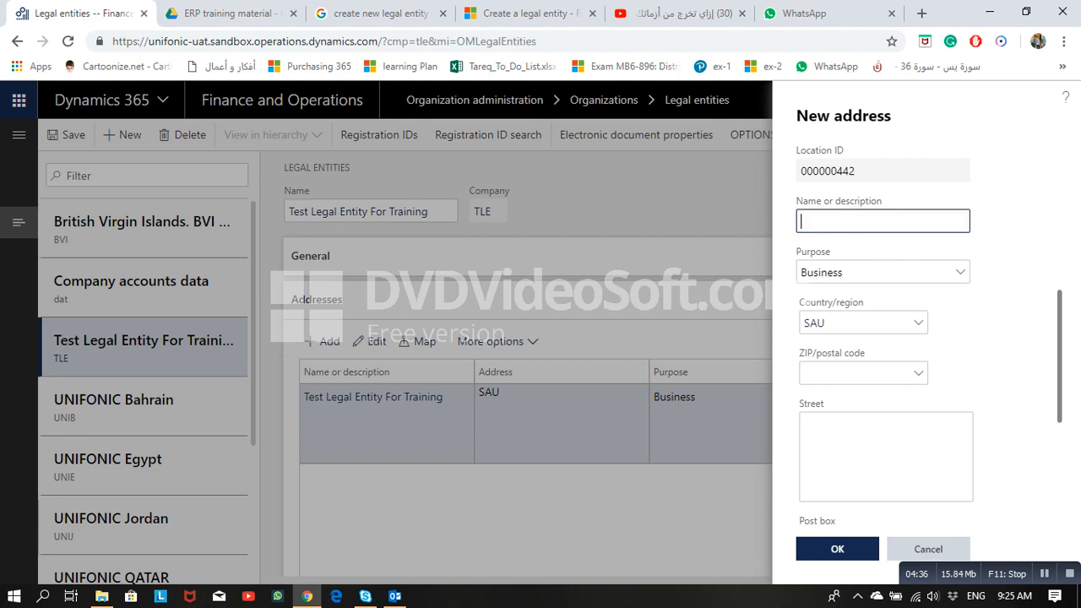
Step: Name the new address 'Head Office' and give it the Business purpose
left_click(882, 221)
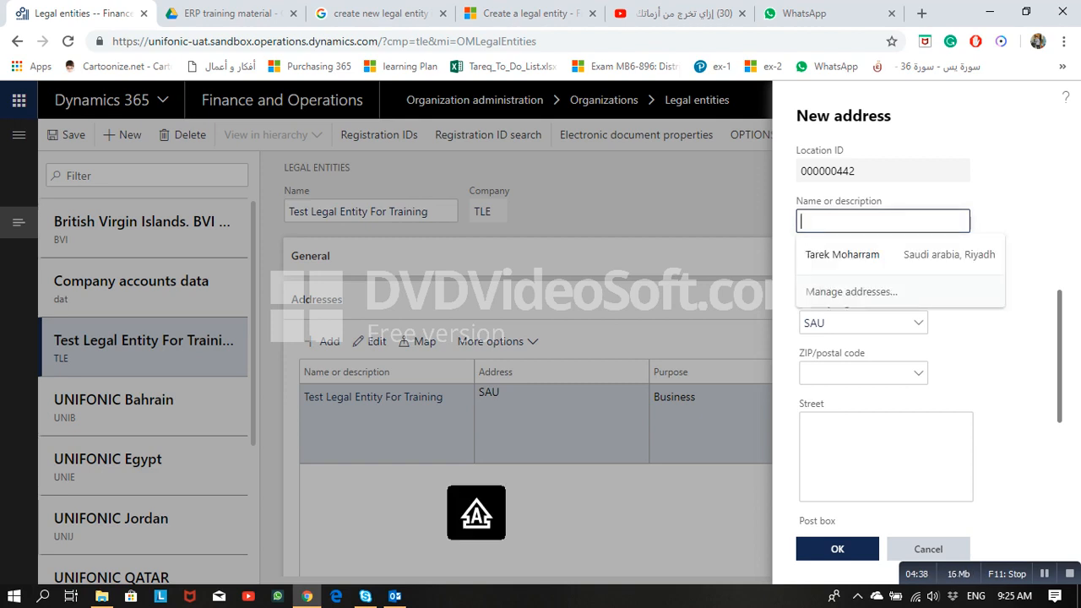
type("Head Office")
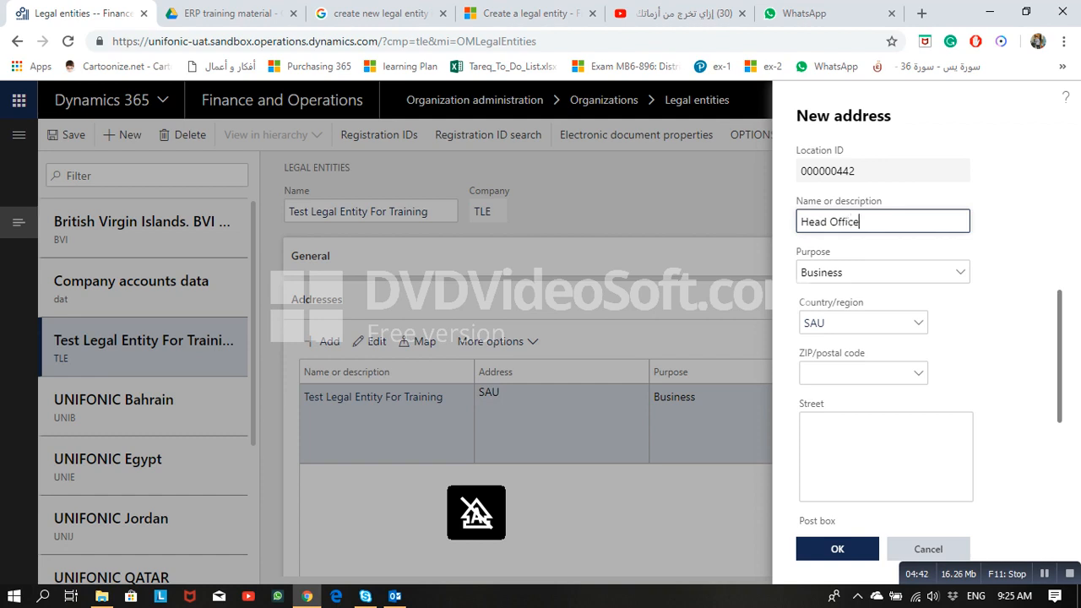
key("Tab")
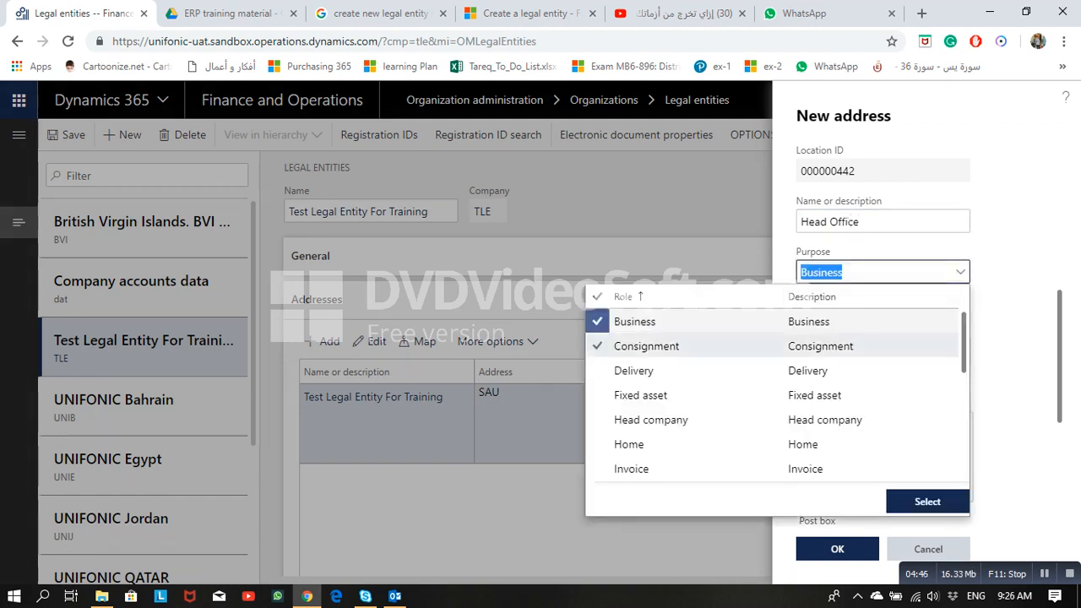
scroll(723, 372, "down", 5)
scroll(722, 373, "up", 5)
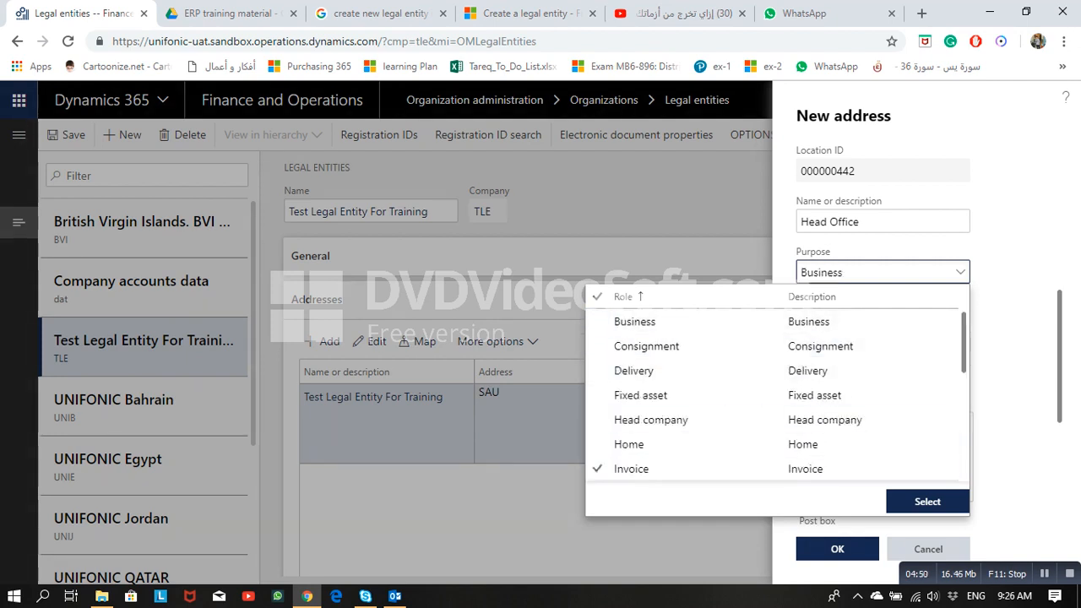
left_click(927, 502)
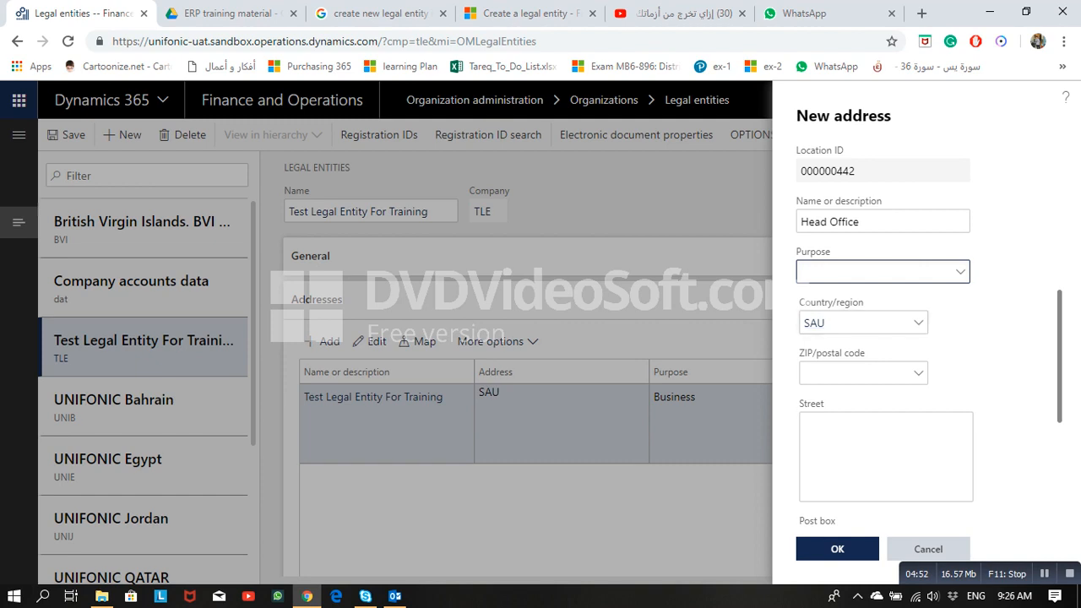
left_click(960, 272)
left_click(635, 322)
left_click(597, 322)
left_click(927, 501)
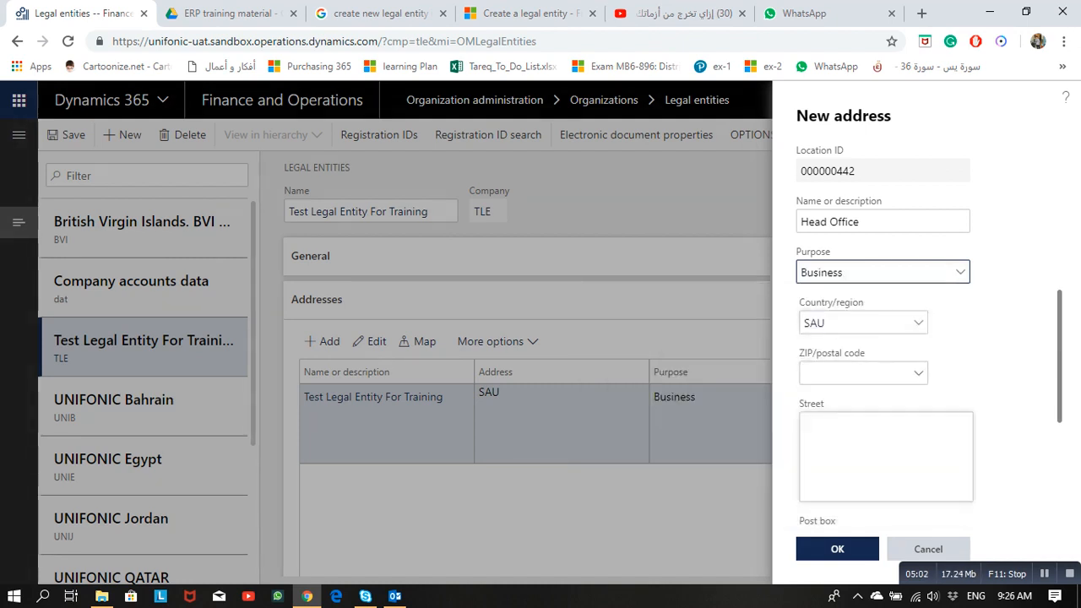
Step: Enter the Head Office street name in the Street field
left_click(885, 456)
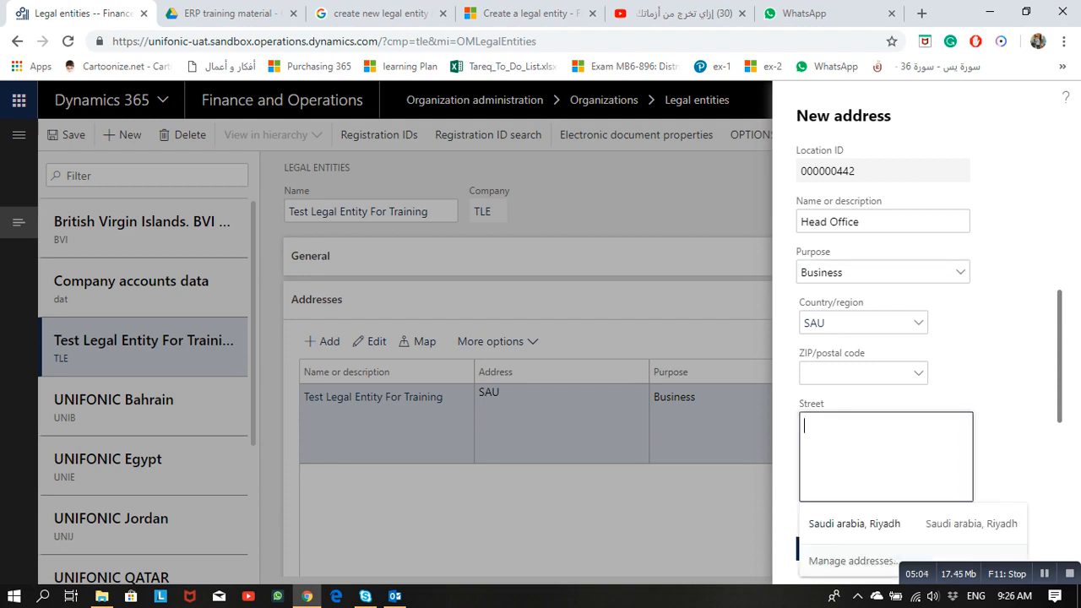
key("Caps_Lock")
type("K")
key("Caps_Lock")
type("ing Fah")
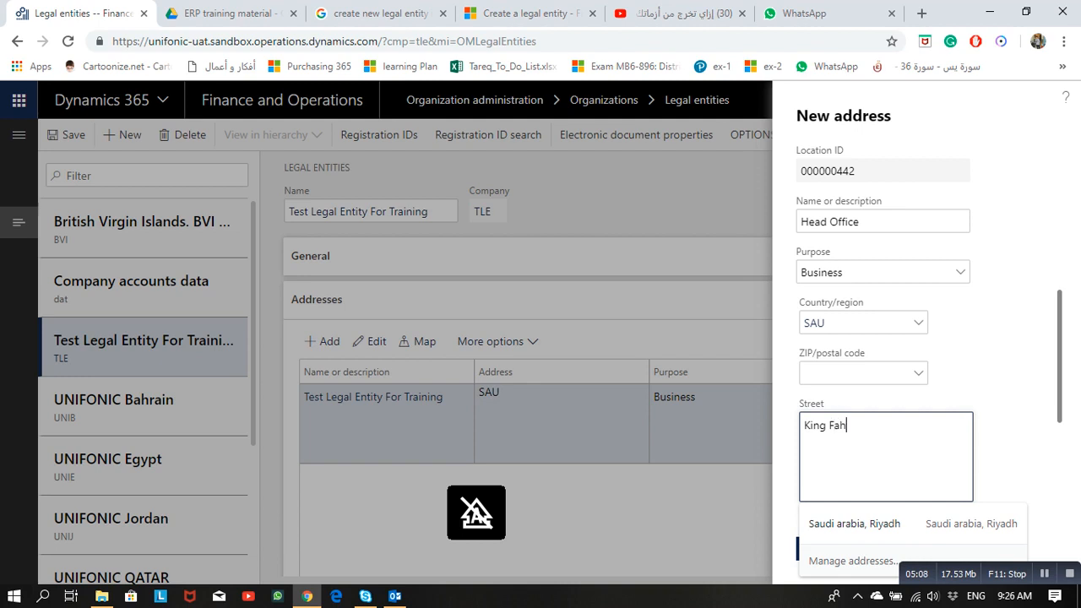
type("ad")
key("Caps_Lock")
type("R")
key("Caps_Lock")
type("oad")
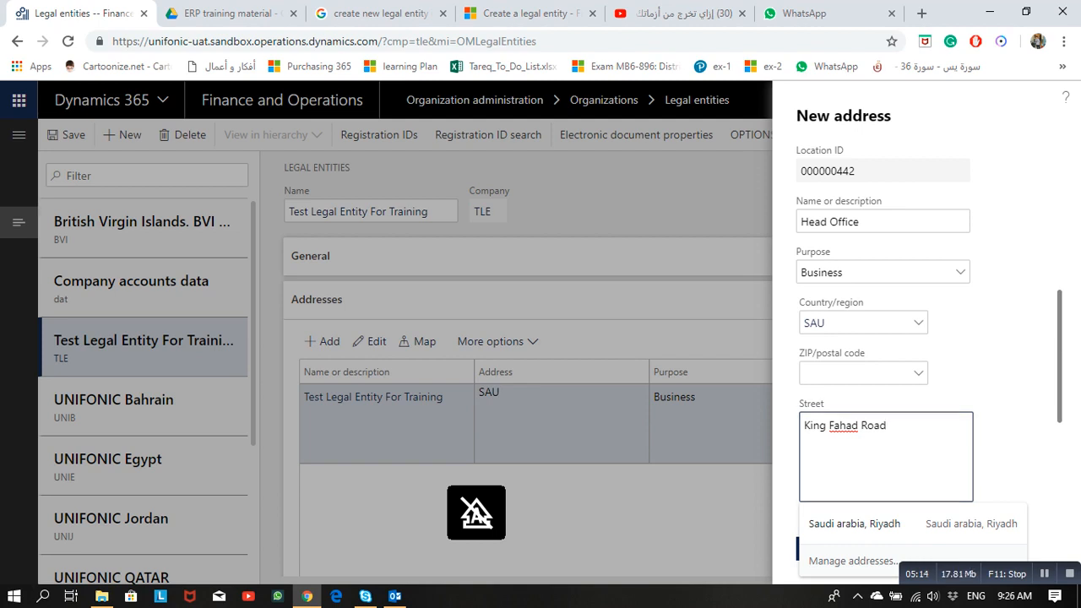
key("Tab")
Step: Enter the post box number and leave the city lookup empty
scroll(885, 439, "down", 2)
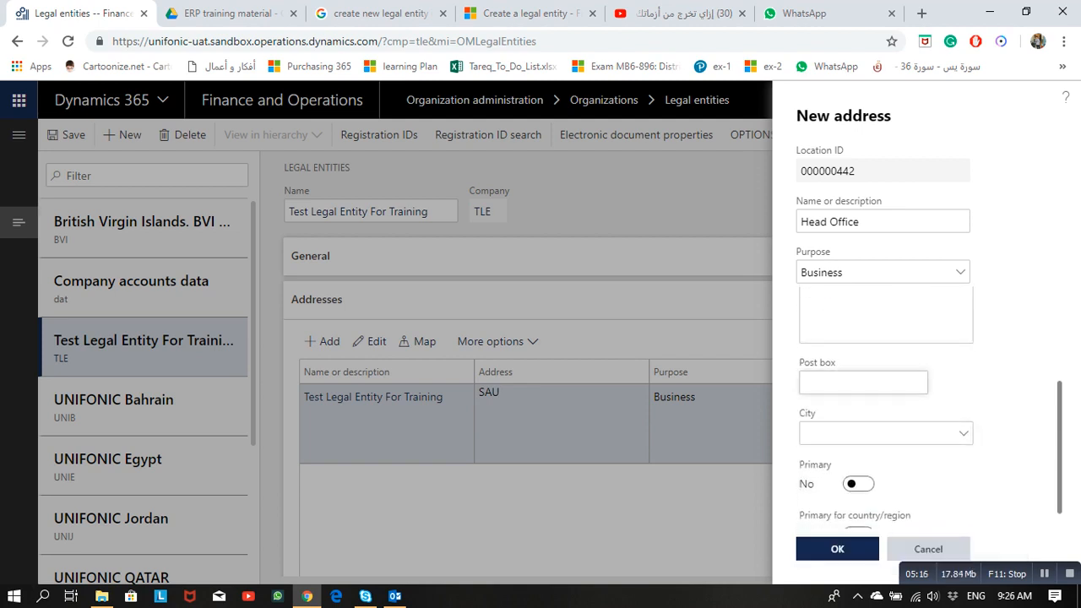
left_click(862, 382)
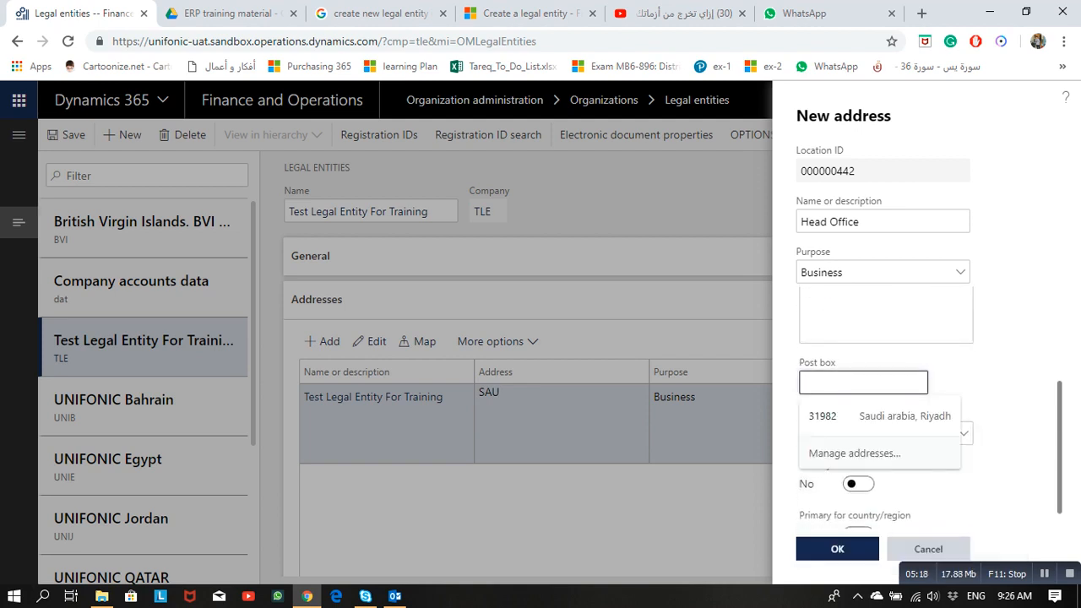
type("32333")
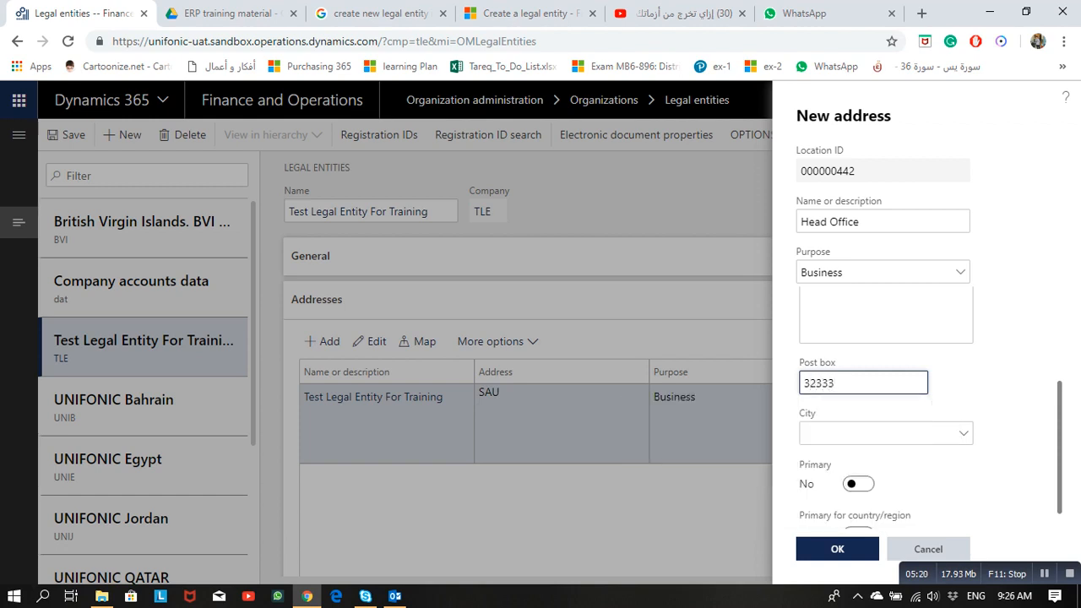
type("1")
key("Tab")
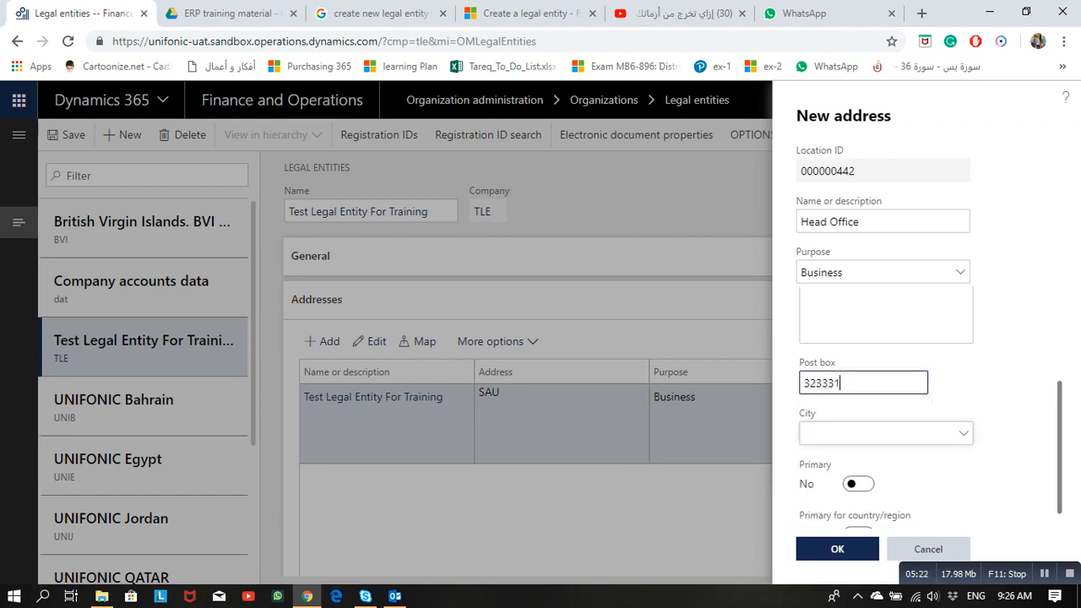
left_click(878, 433)
left_click(963, 433)
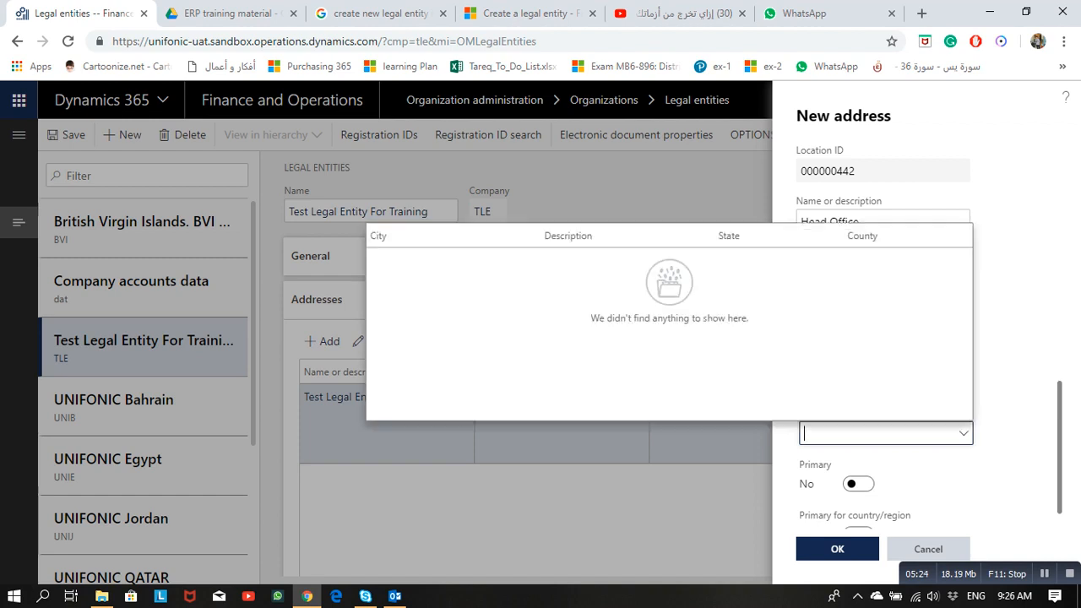
key("Escape")
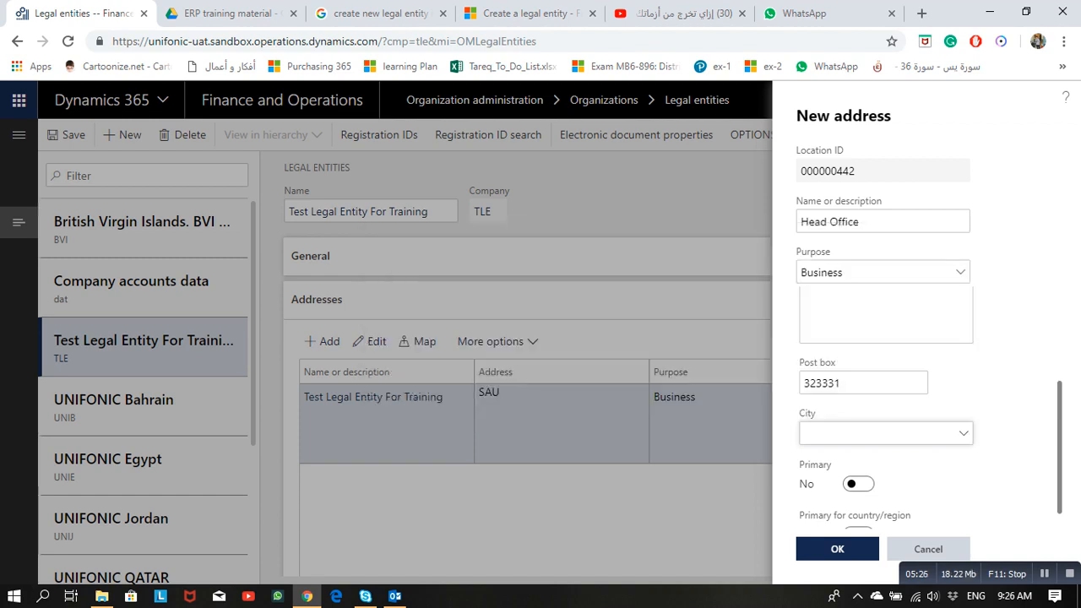
scroll(886, 425, "down", 1)
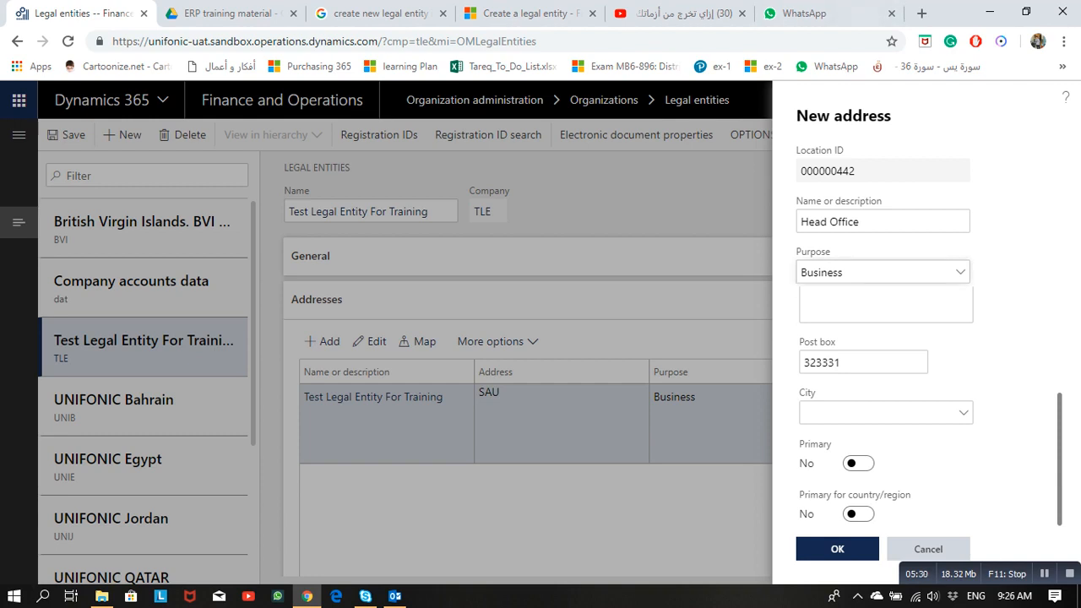
Step: Make Head Office primary for its country/region only, keeping the existing primary address, and save it
left_click(858, 462)
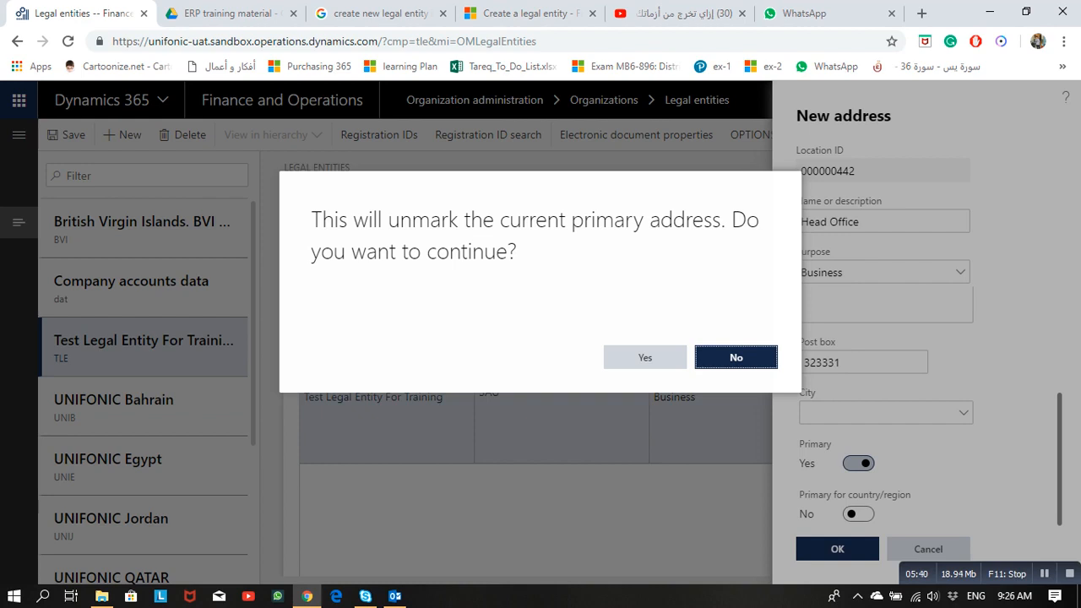
key("Return")
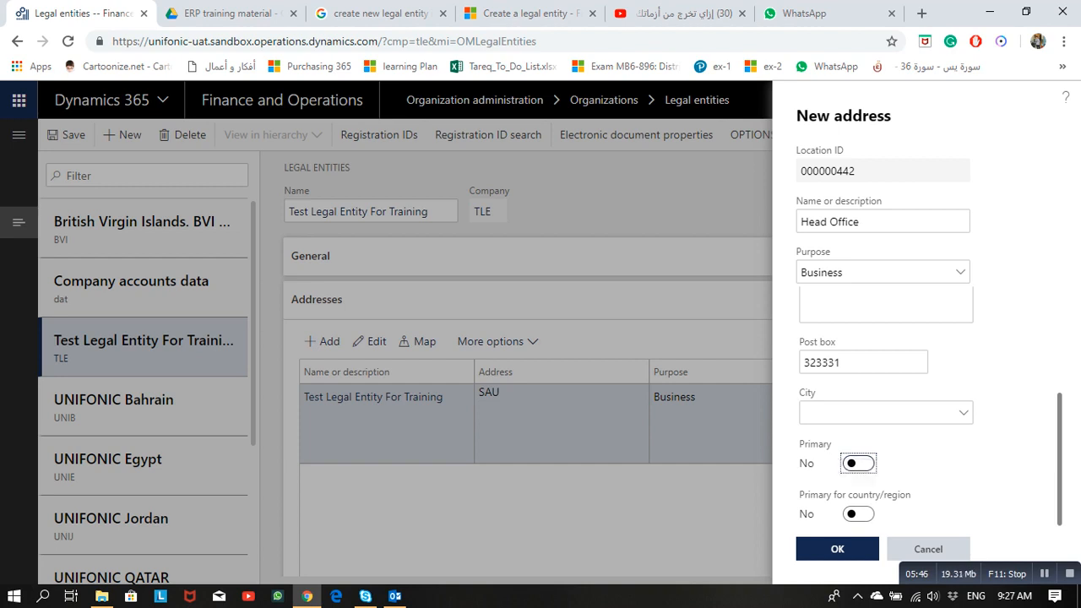
left_click(858, 514)
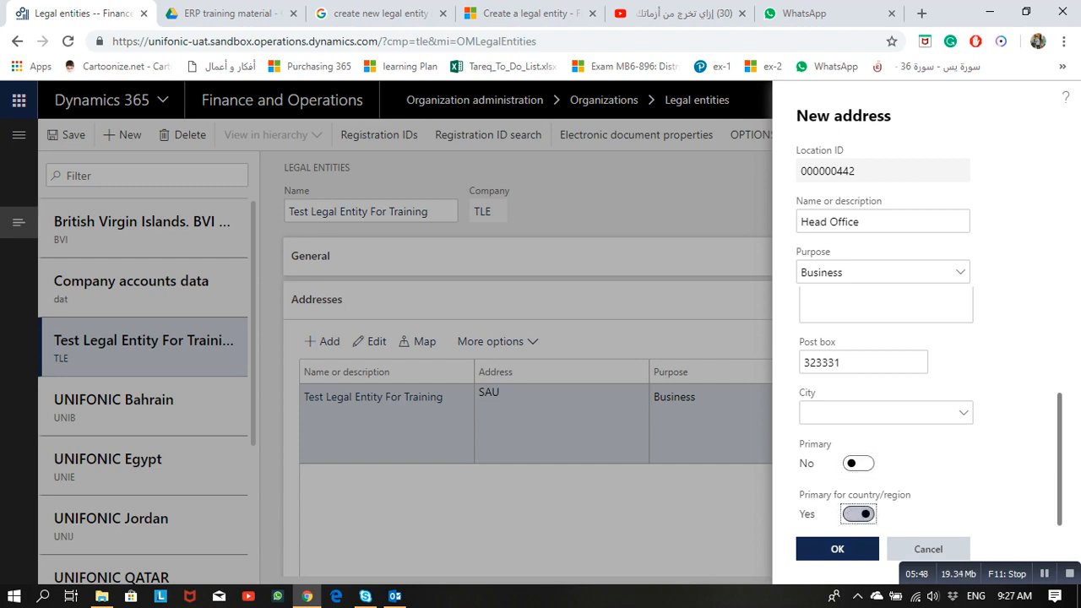
left_click(837, 548)
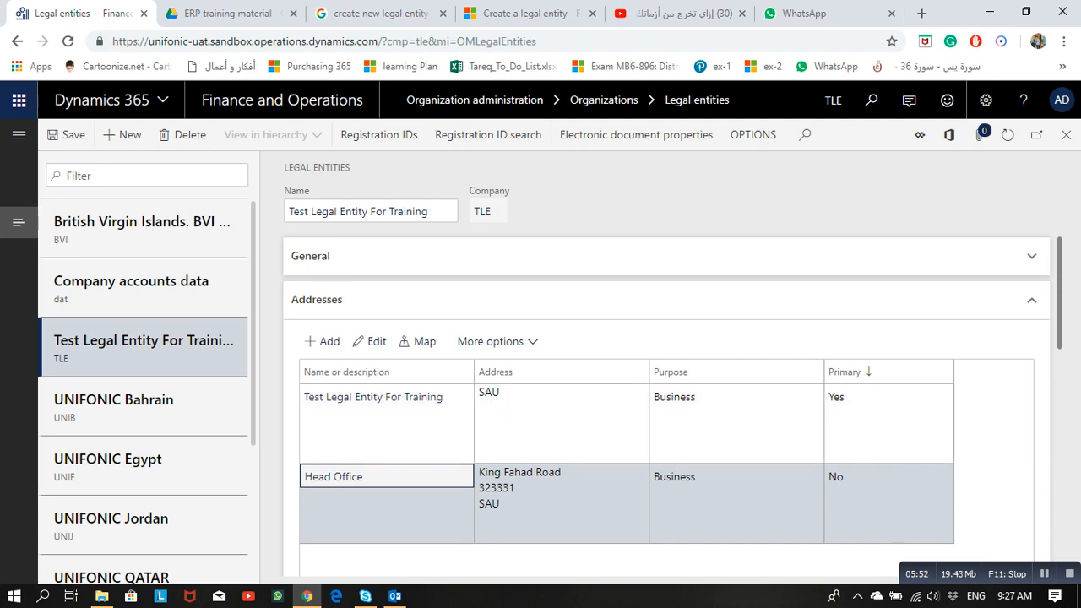
left_click(1045, 573)
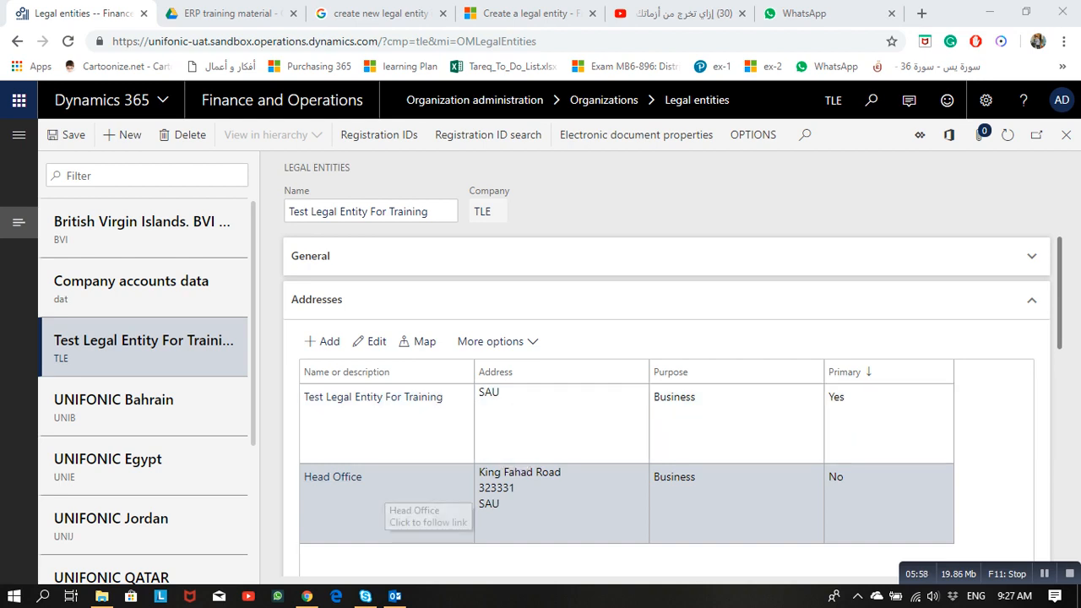
Step: View the Head Office address in Bing Maps, close that tab, and map it again
left_click(419, 341)
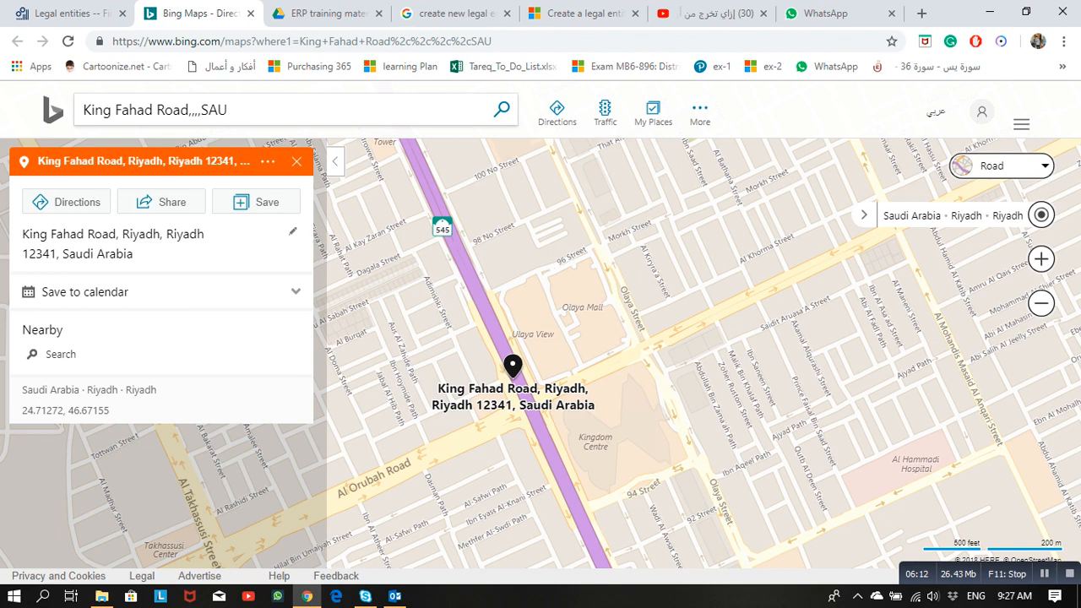
left_click(267, 202)
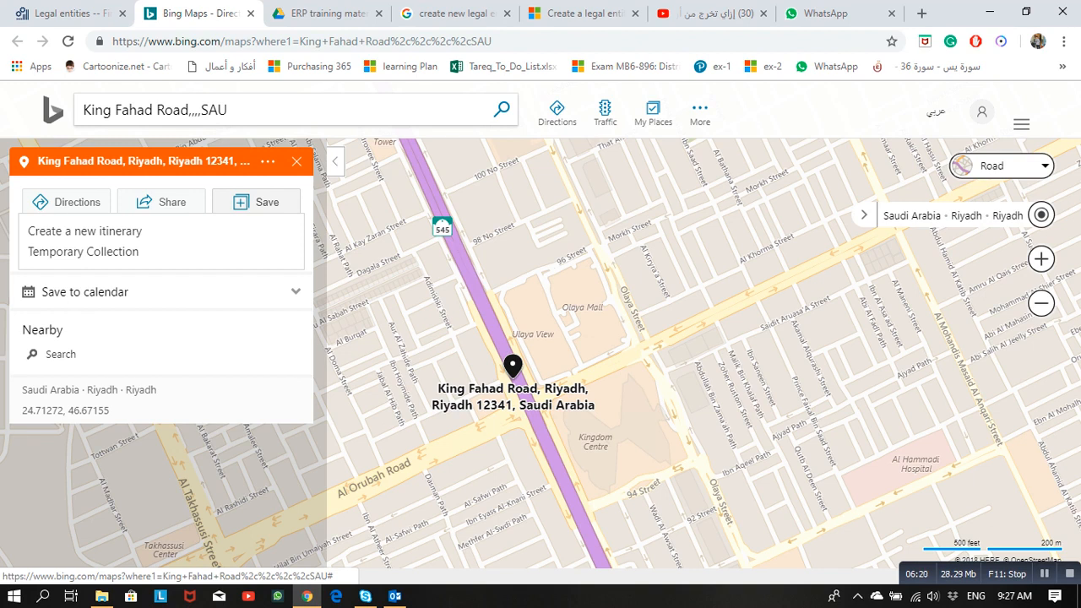
key("ctrl+w")
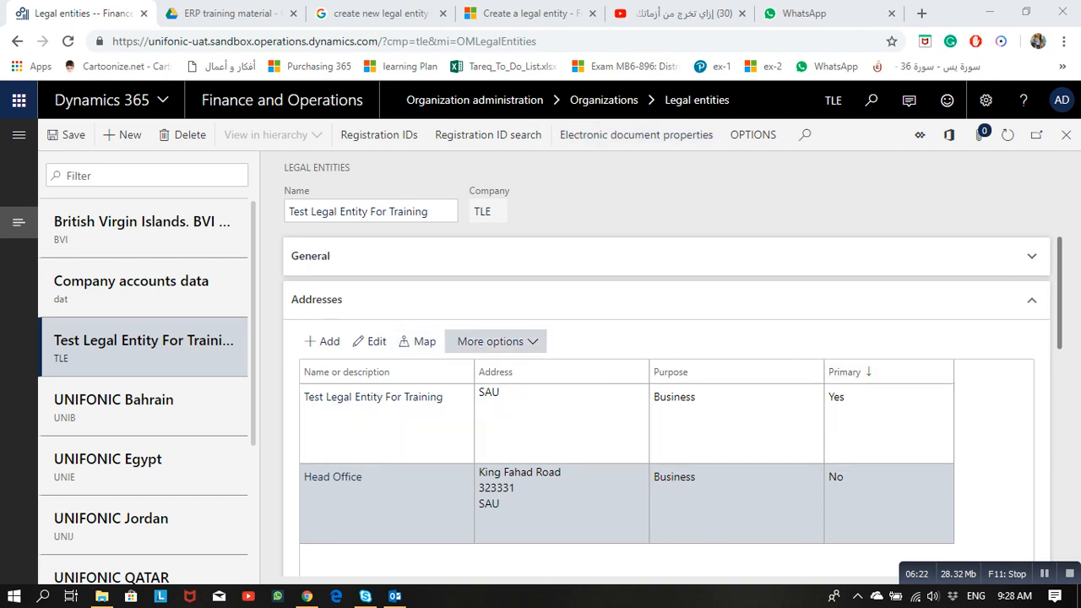
left_click(417, 341)
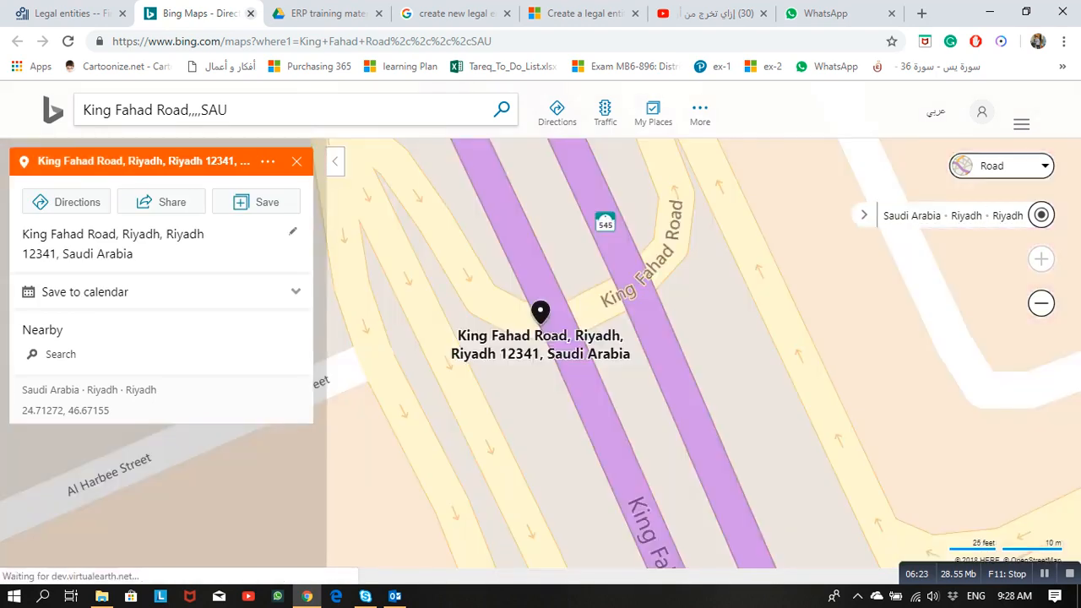
Step: Close the map tab and add a new line under Contact information
key("ctrl+w")
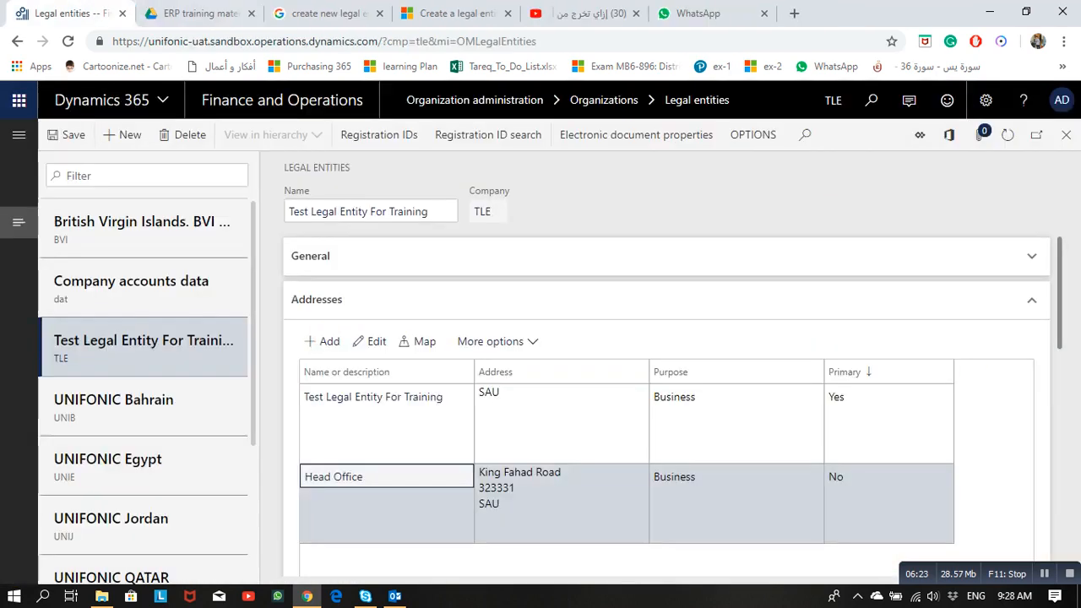
scroll(667, 380, "down", 3)
scroll(667, 380, "down", 1)
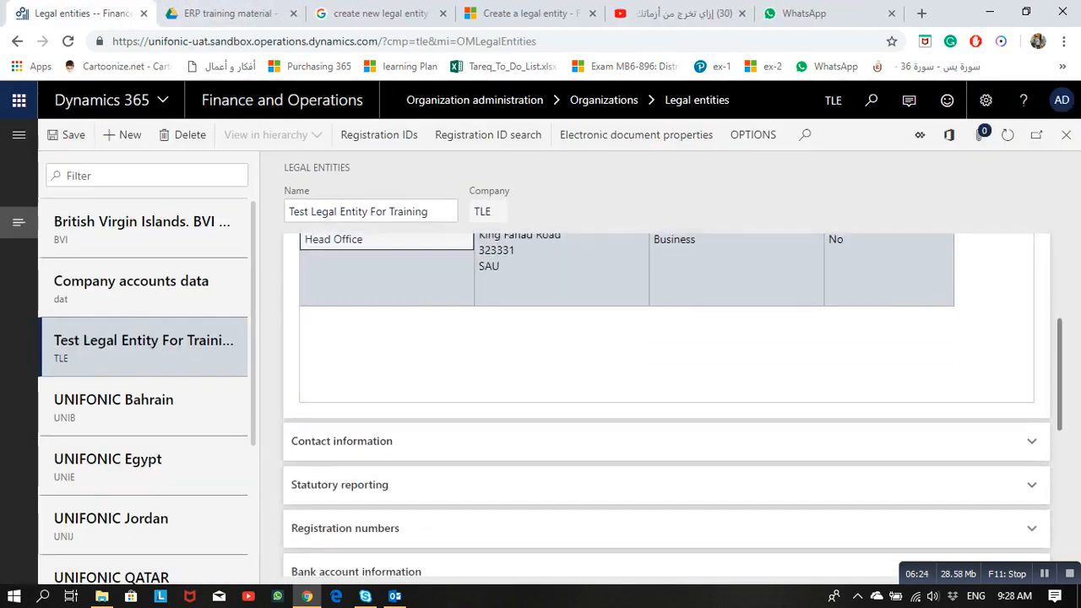
left_click(341, 442)
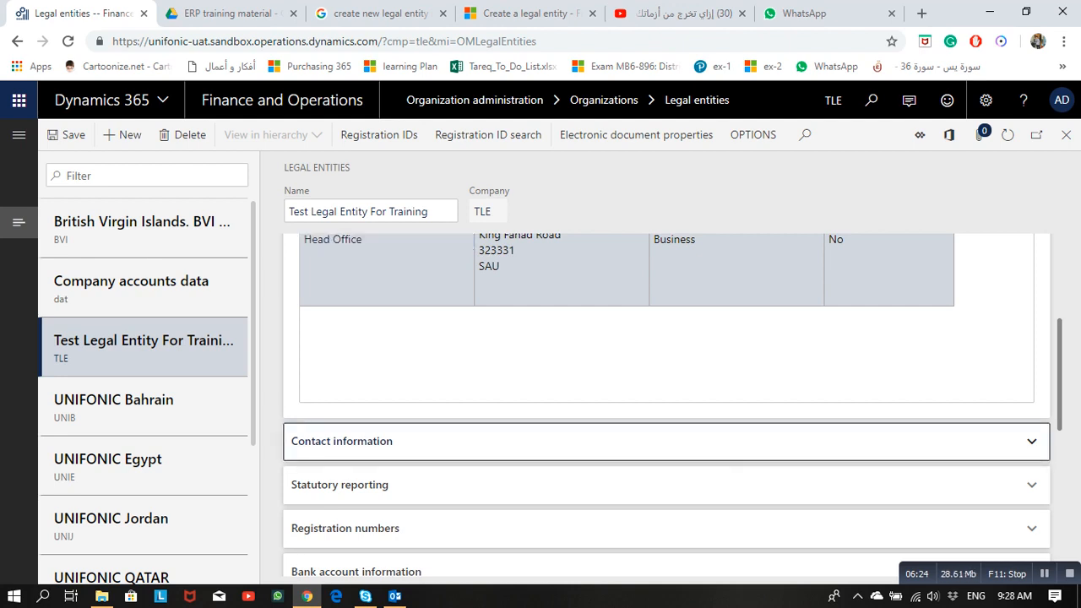
scroll(667, 405, "down", 2)
left_click(323, 325)
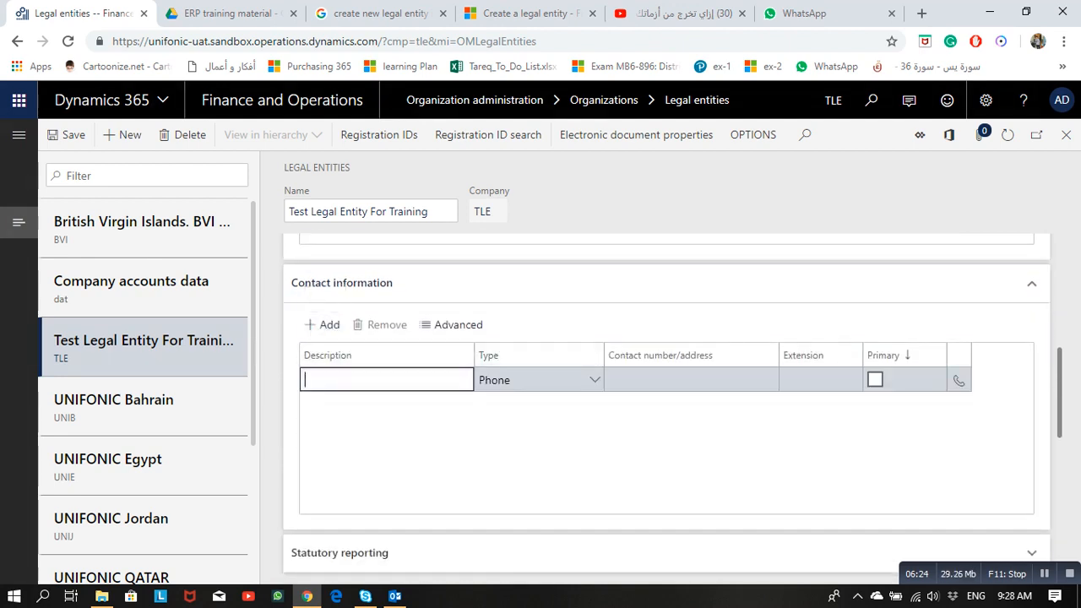
Step: Fill in a Telephone contact of type Phone with the phone number and extension 222, then start another line
key("Caps_Lock")
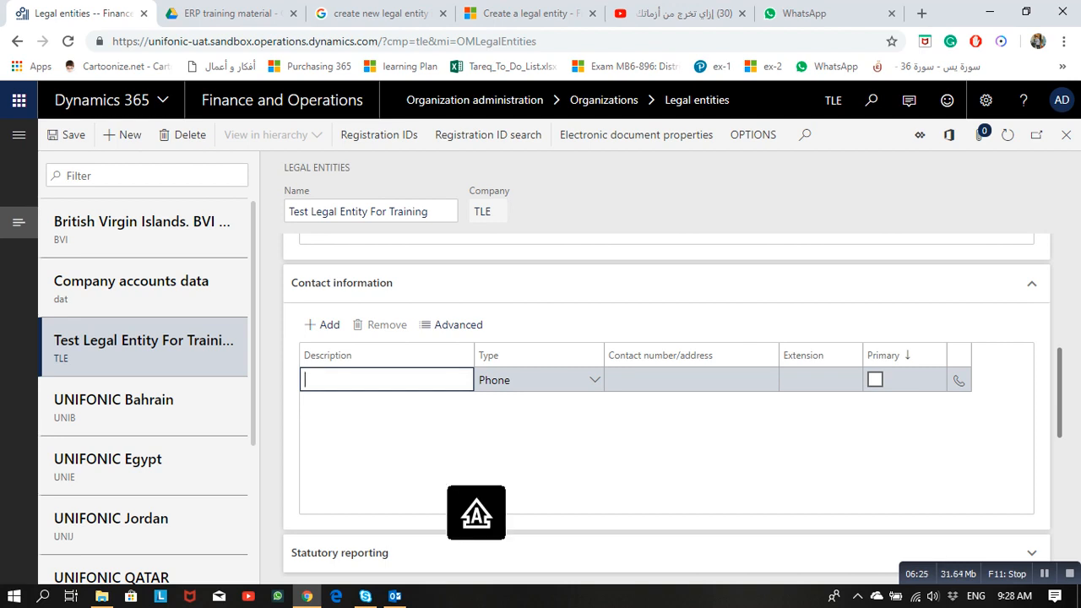
type("Te")
type("lephone")
left_click(594, 380)
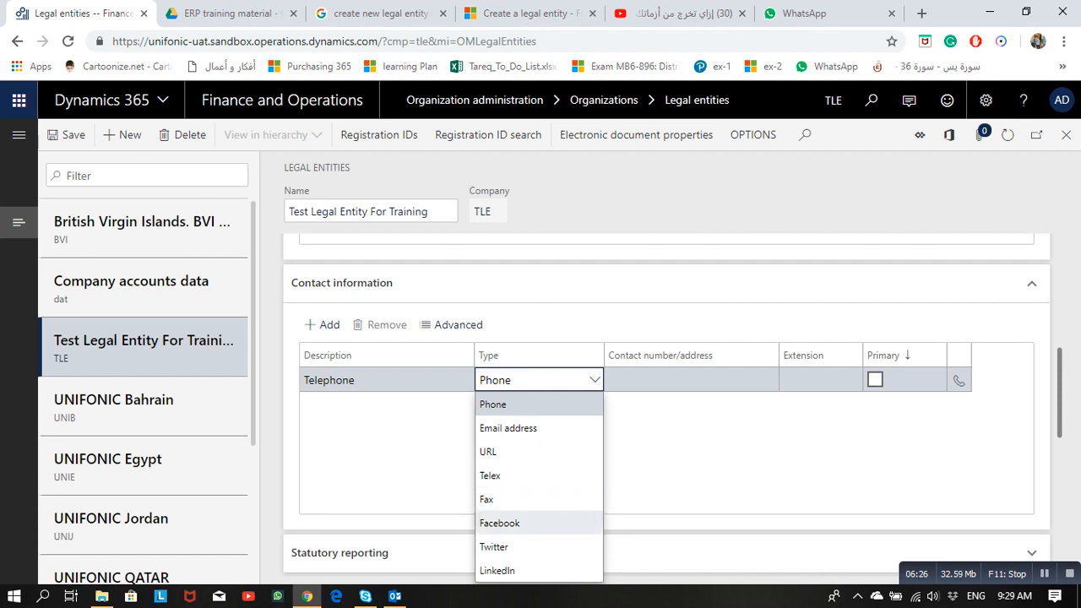
left_click(539, 404)
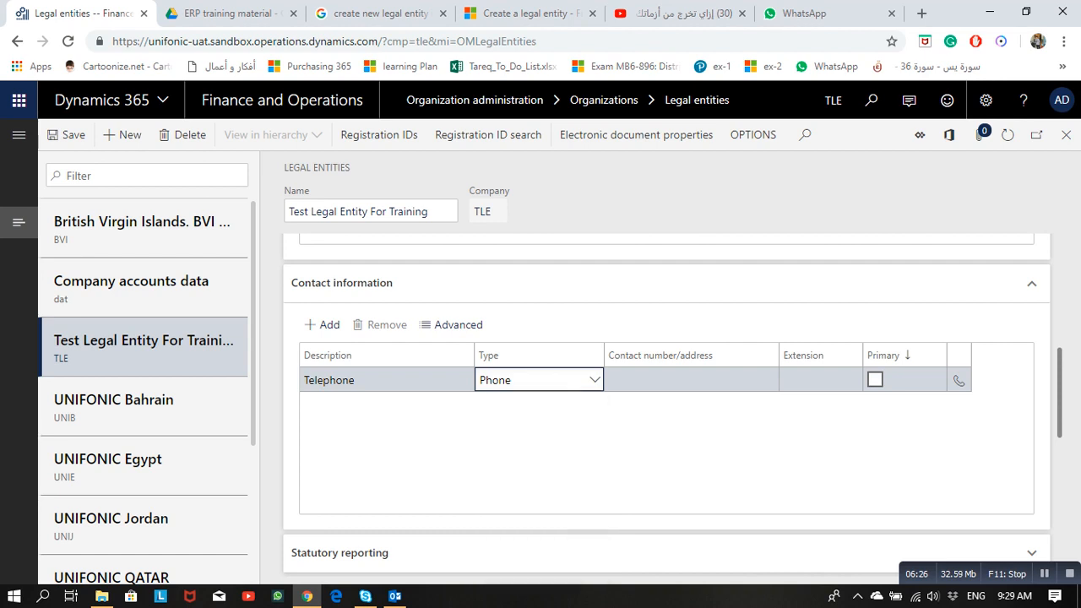
left_click(690, 380)
type("0000000000")
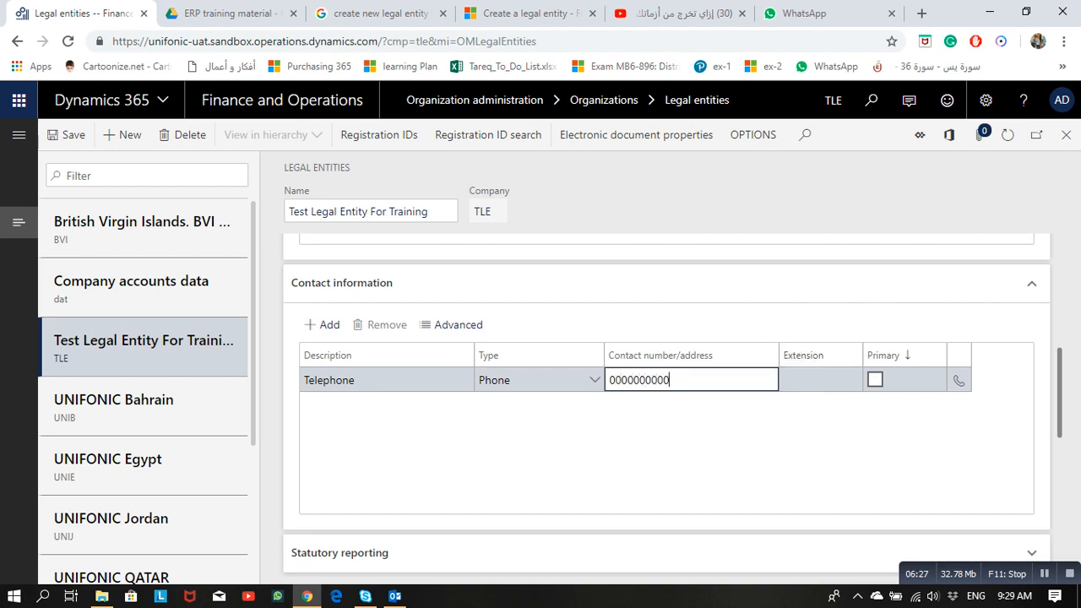
key("Tab")
type("222")
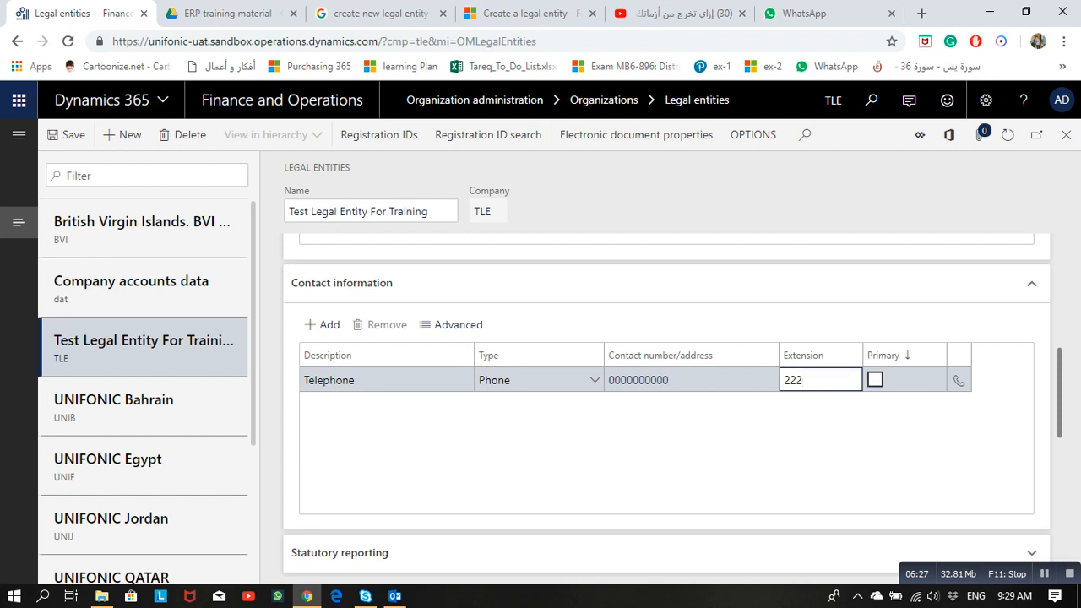
key("Tab")
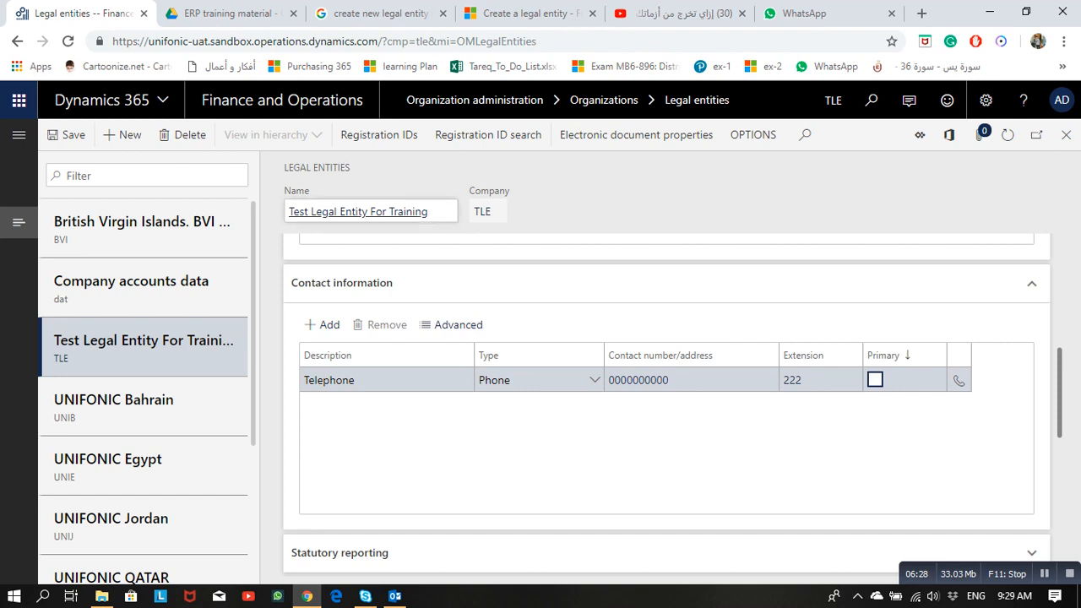
left_click(324, 324)
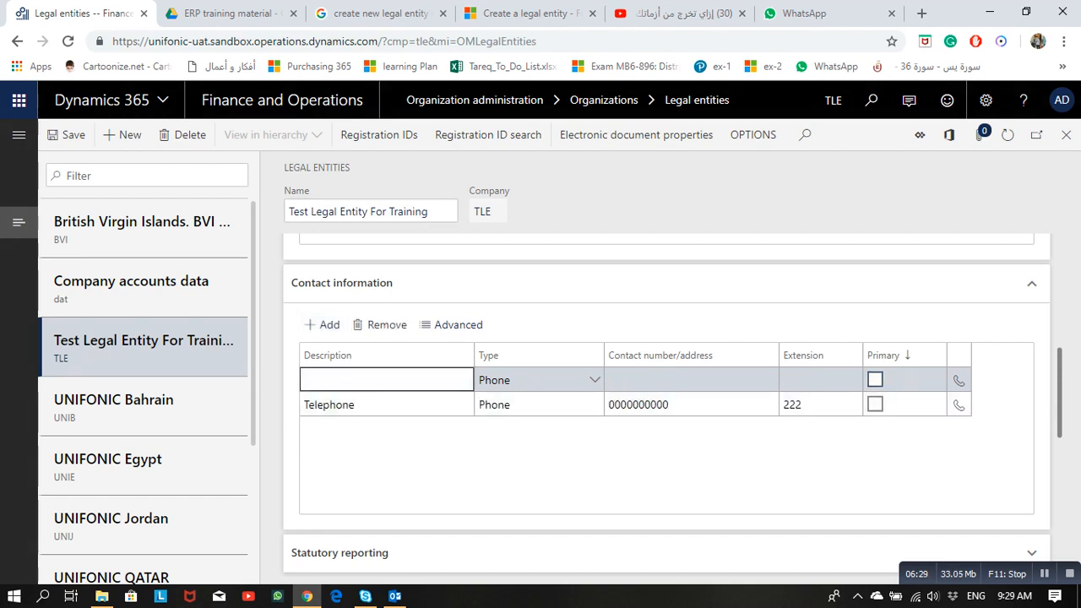
Step: Add a phone contact described as 'Consultant-' plus the consultant's name, with their phone number
key("Caps_Lock")
type("G")
key("Caps_Lock")
type("ener")
key("BackSpace")
key("BackSpace")
key("BackSpace")
key("BackSpace")
key("BackSpace")
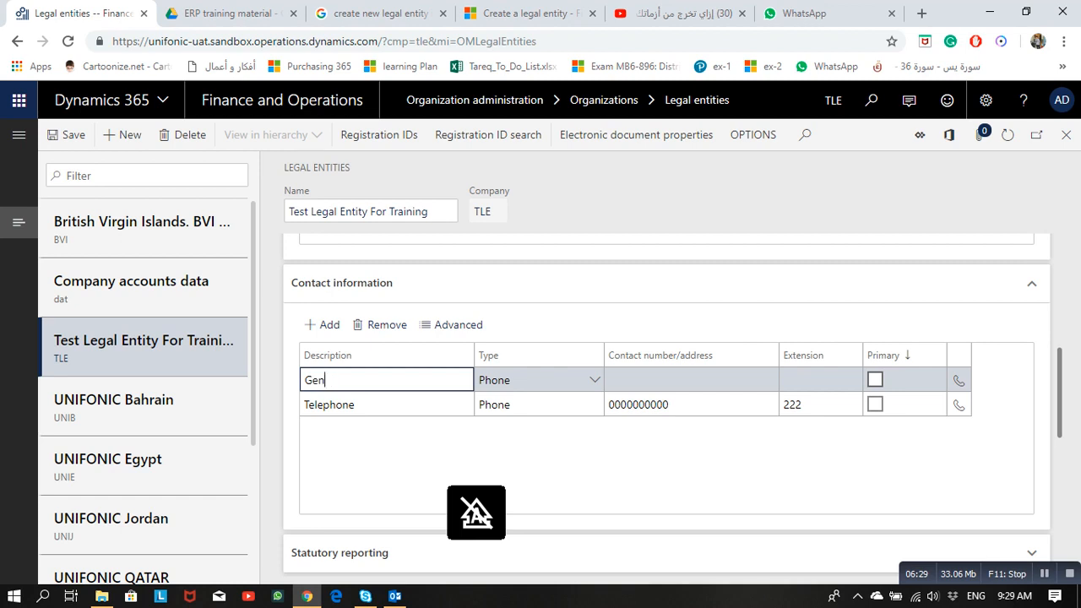
key("Caps_Lock")
type("C")
key("Caps_Lock")
type("onsultant")
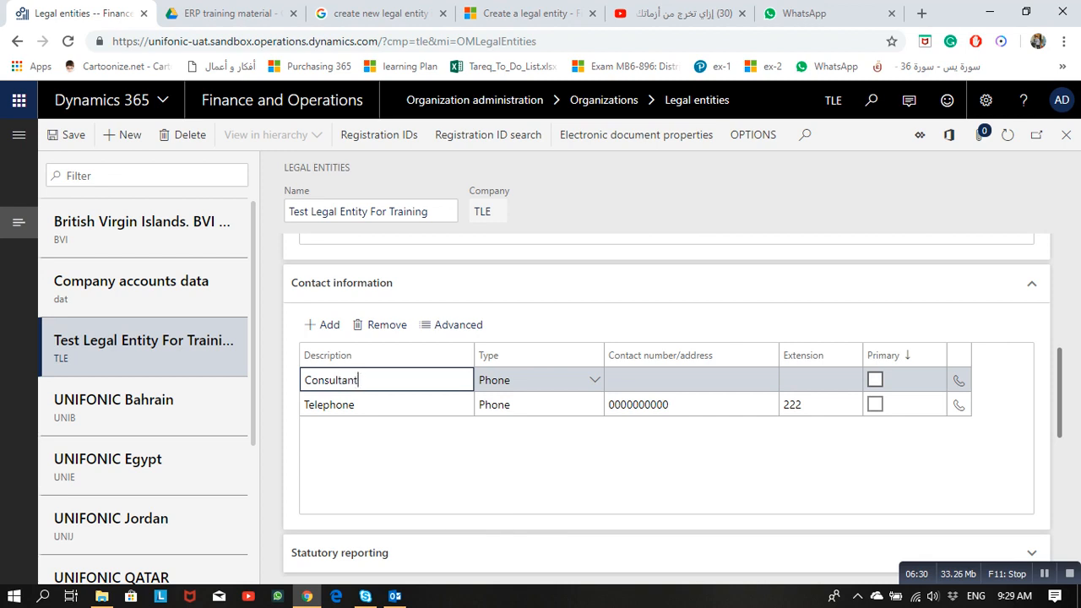
type("-")
key("Caps_Lock")
key("Caps_Lock")
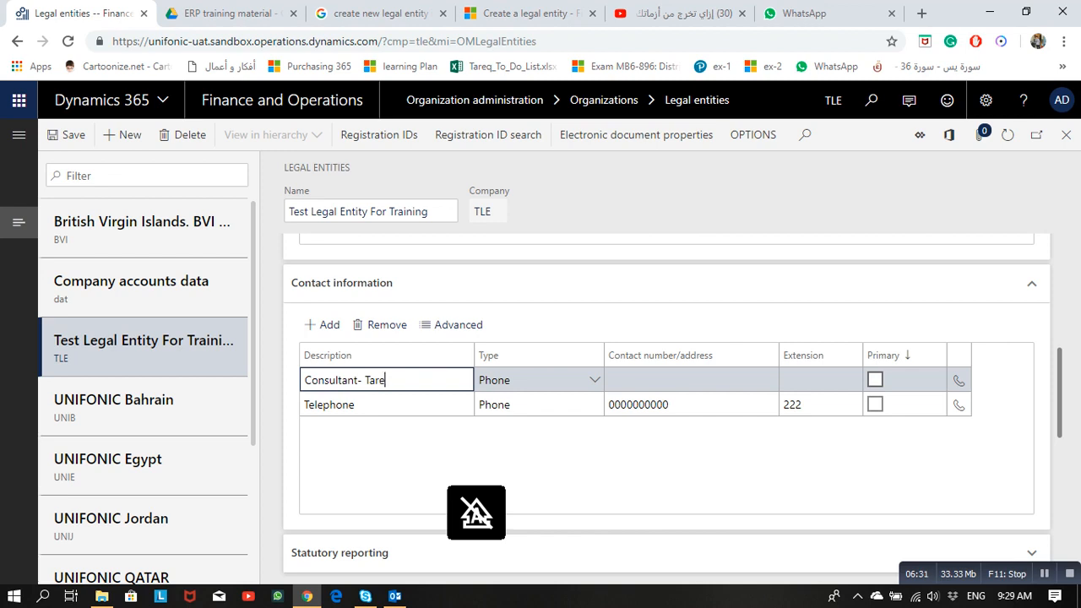
key("Tab")
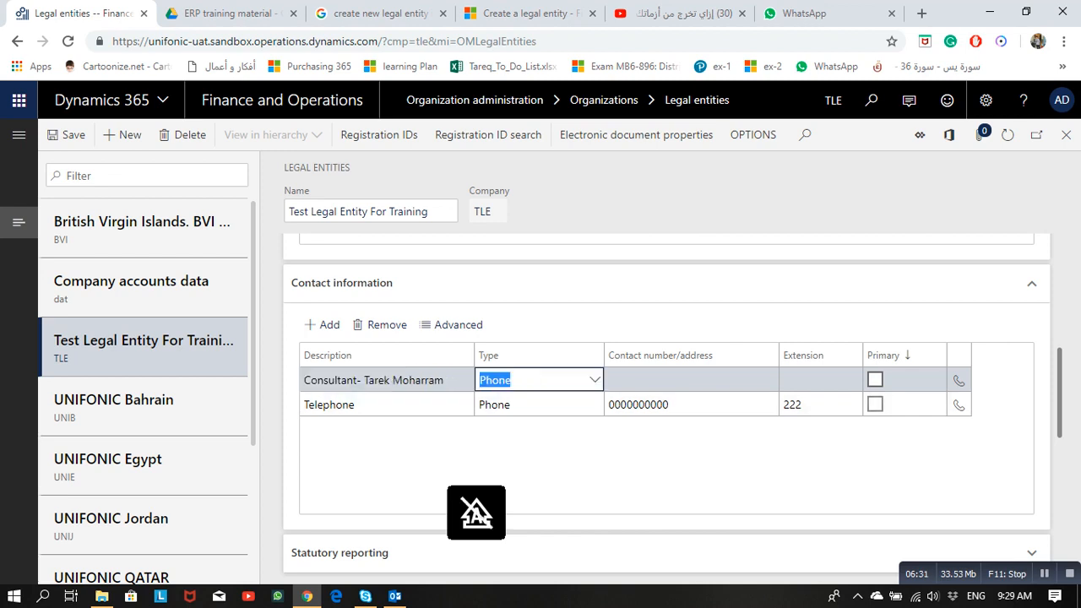
key("Tab")
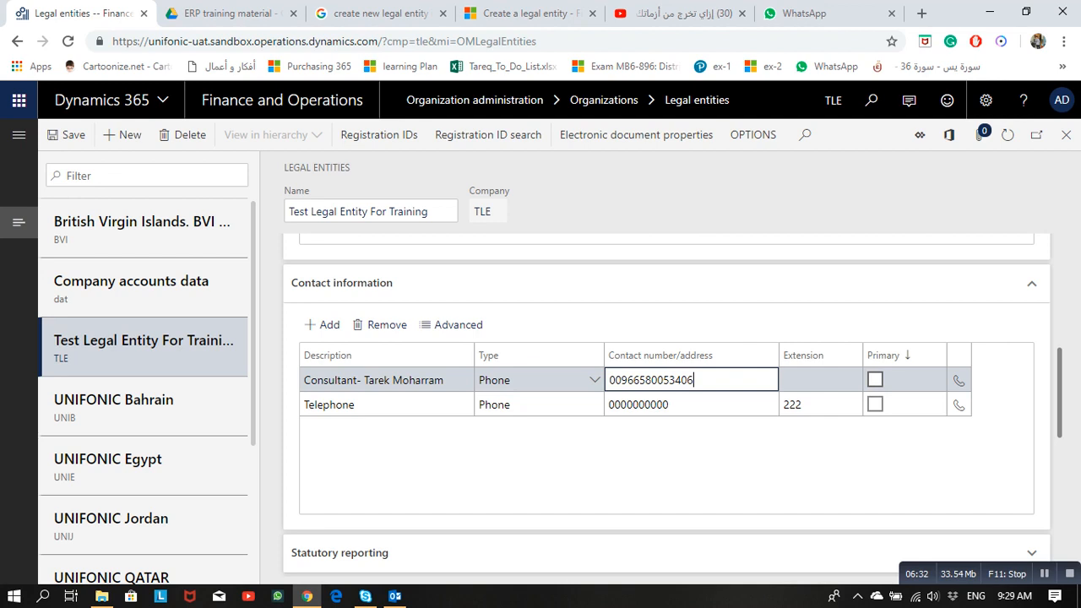
Step: Tick Primary on the consultant and Telephone rows, accepting the primary-change prompt
left_click(874, 380)
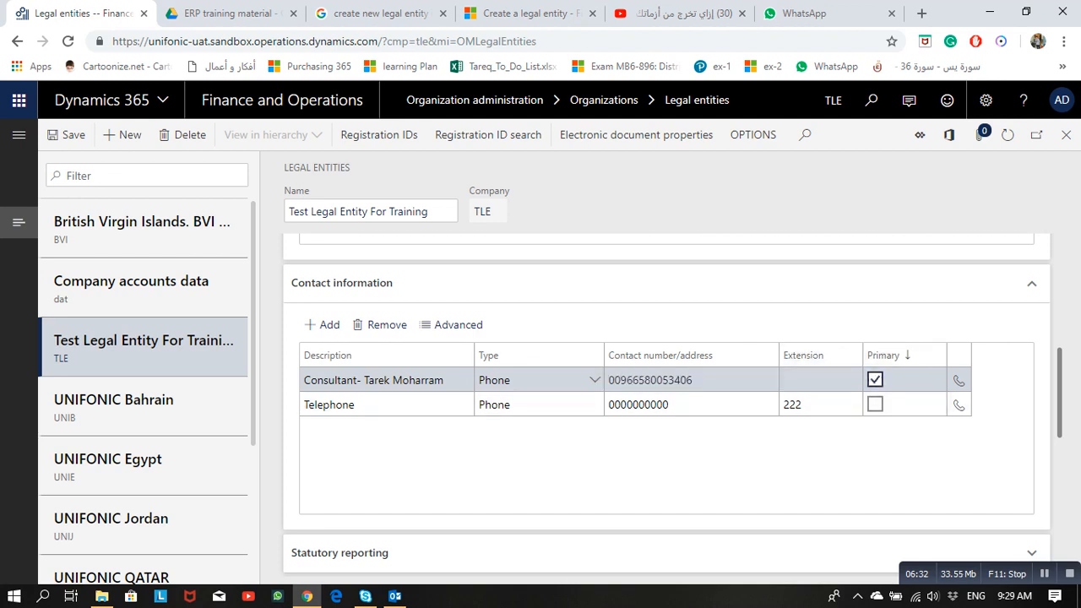
left_click(875, 405)
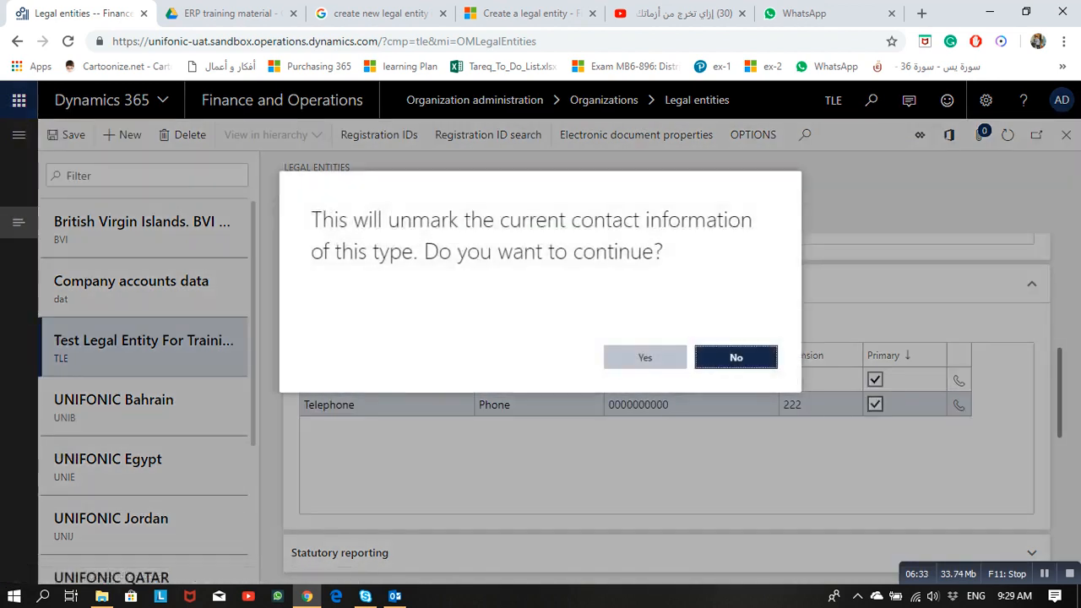
left_click(645, 357)
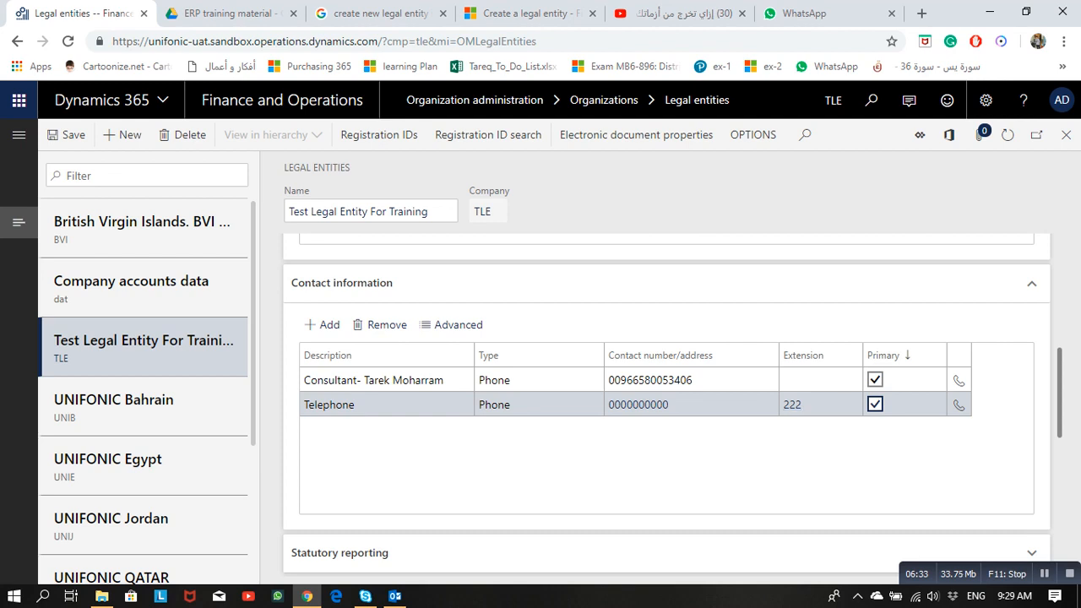
Step: Enter 500000 as Initial capital investment in the Registration numbers section
scroll(667, 405, "down", 3)
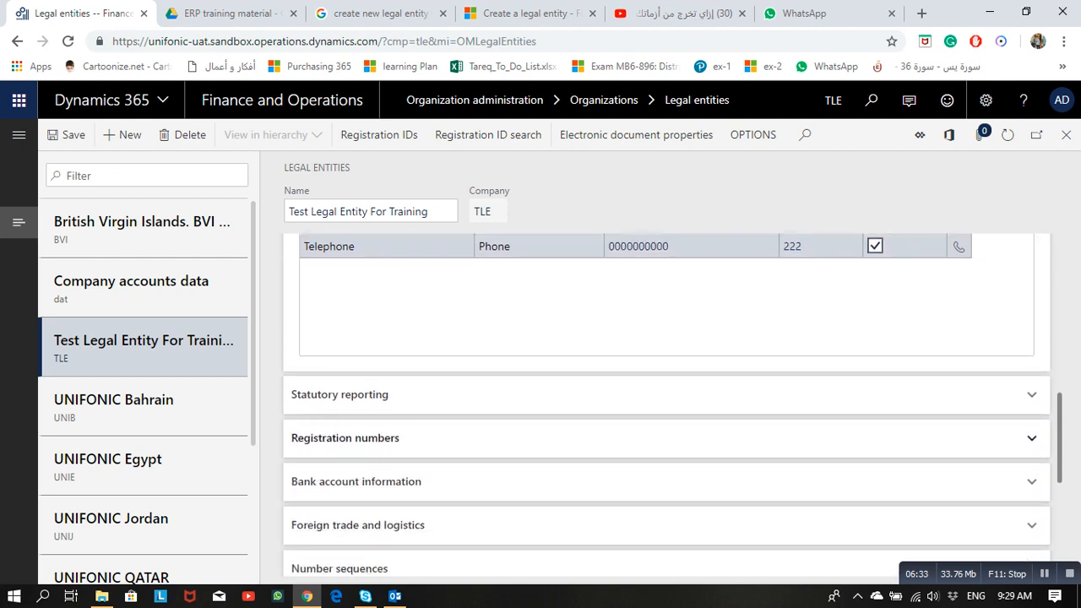
scroll(667, 406, "down", 1)
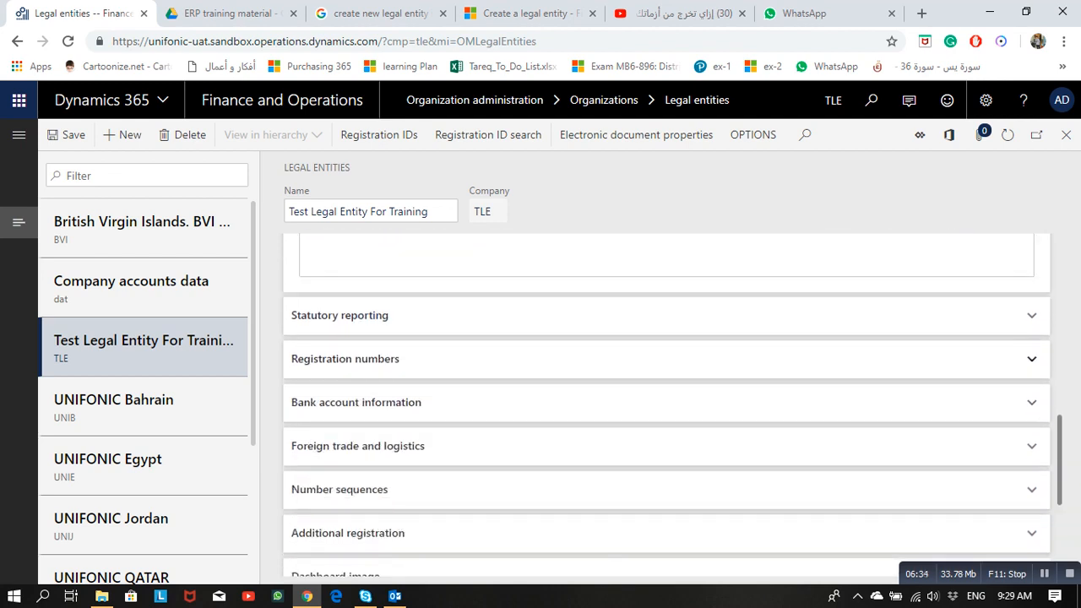
left_click(667, 359)
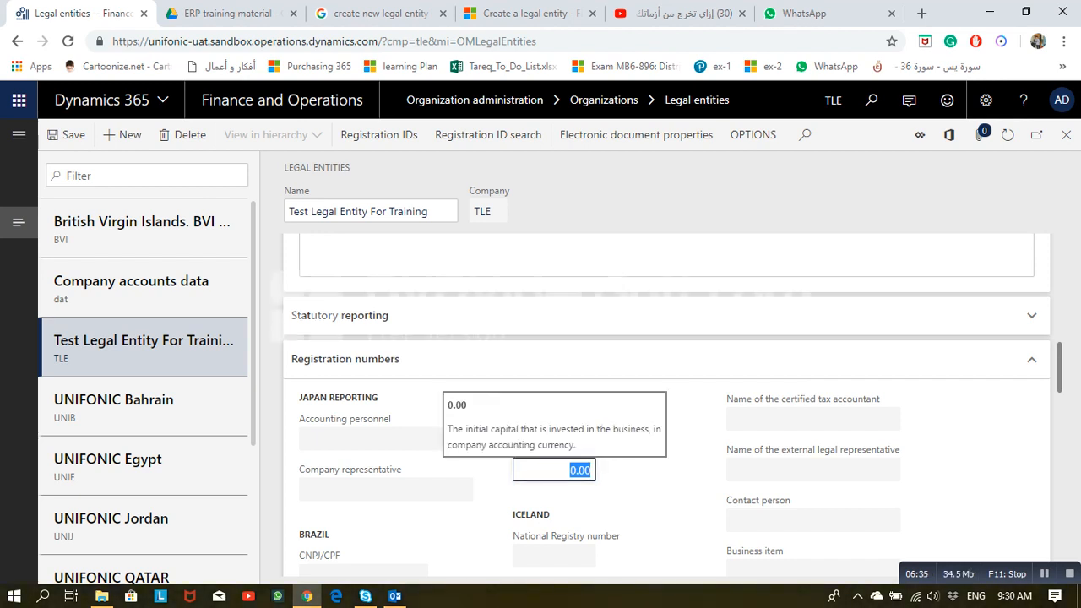
type("56")
key("BackSpace")
type("00000")
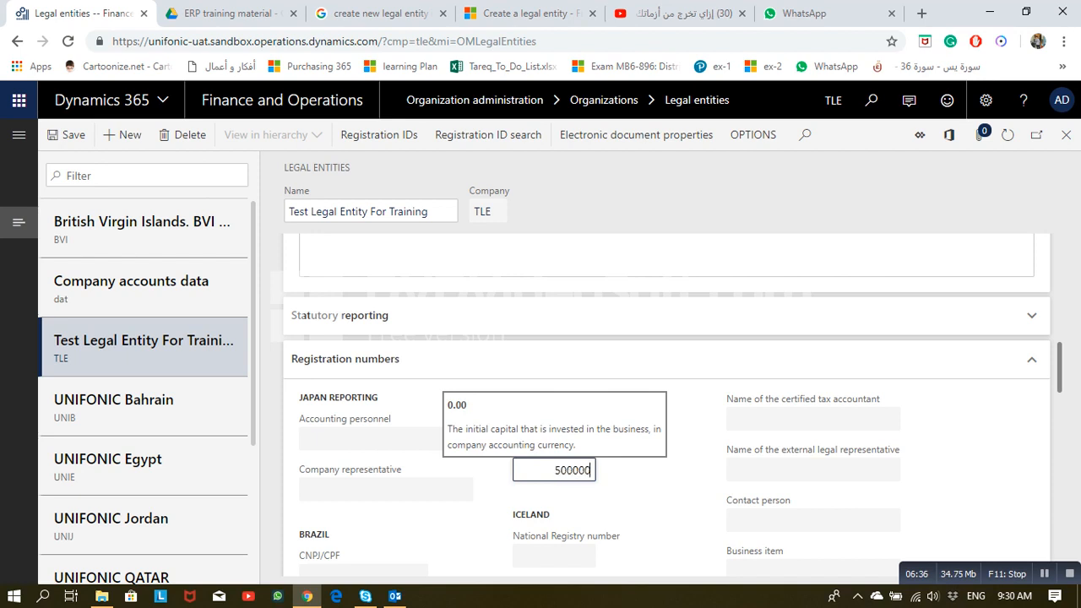
key("Tab")
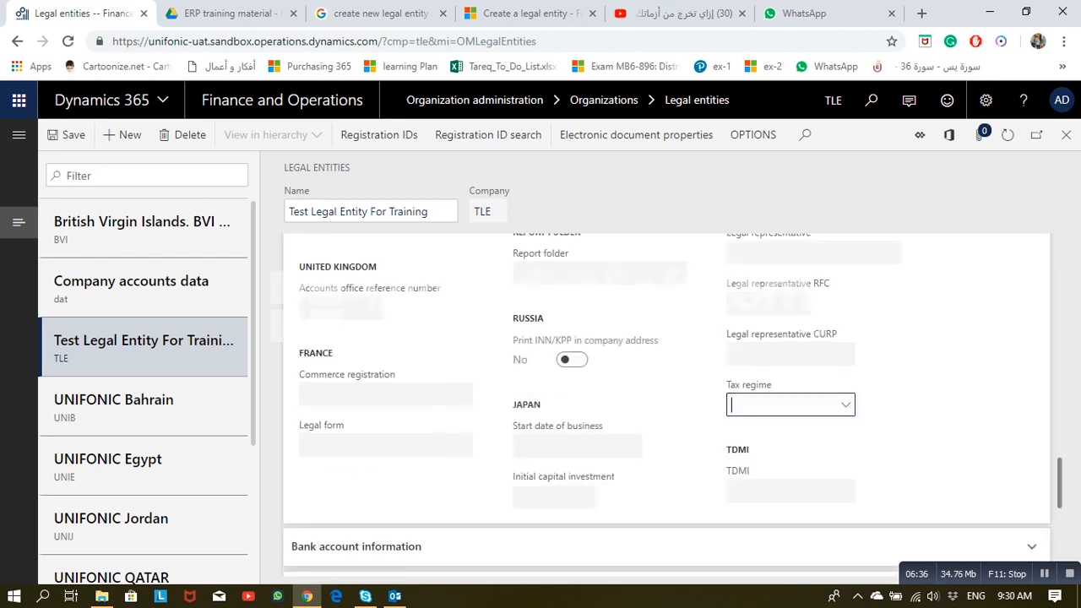
scroll(667, 405, "down", 3)
Step: Expand Bank account information and check the bank account lookup, which is empty
left_click(667, 389)
scroll(667, 405, "down", 2)
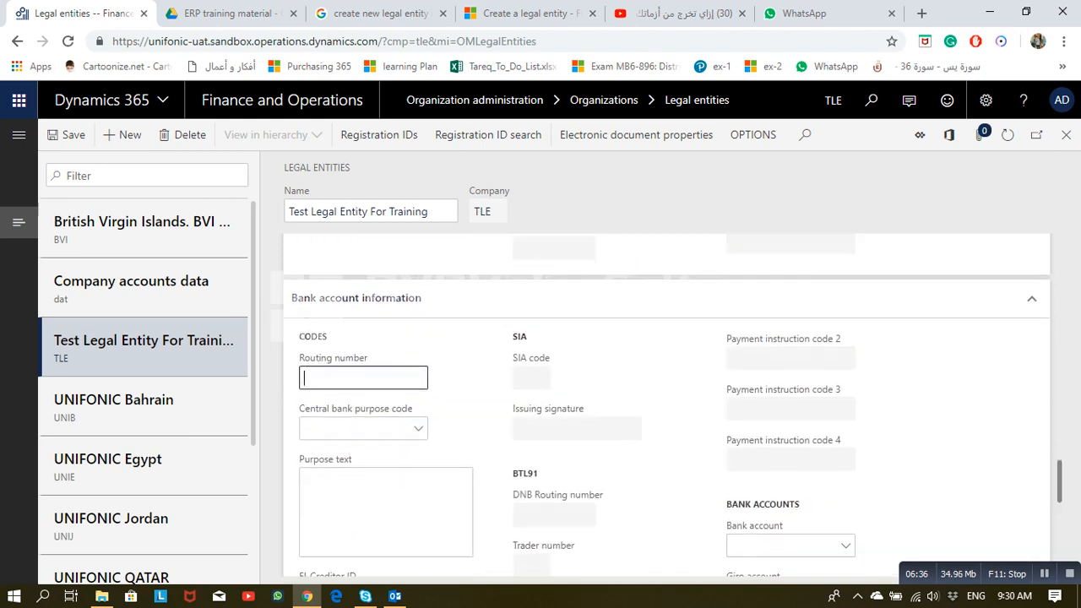
scroll(668, 405, "down", 1)
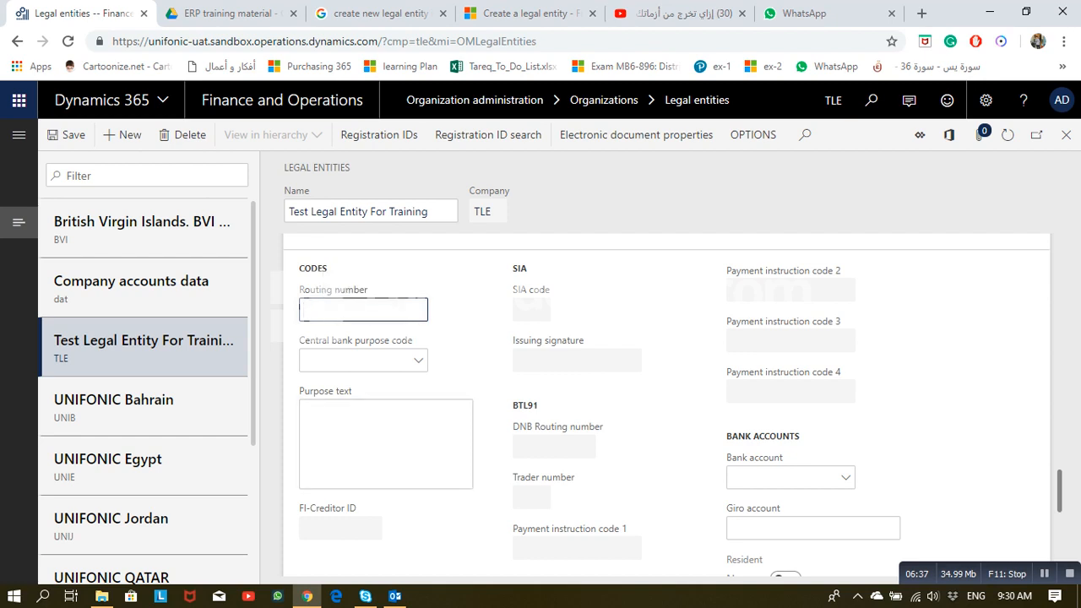
left_click(846, 478)
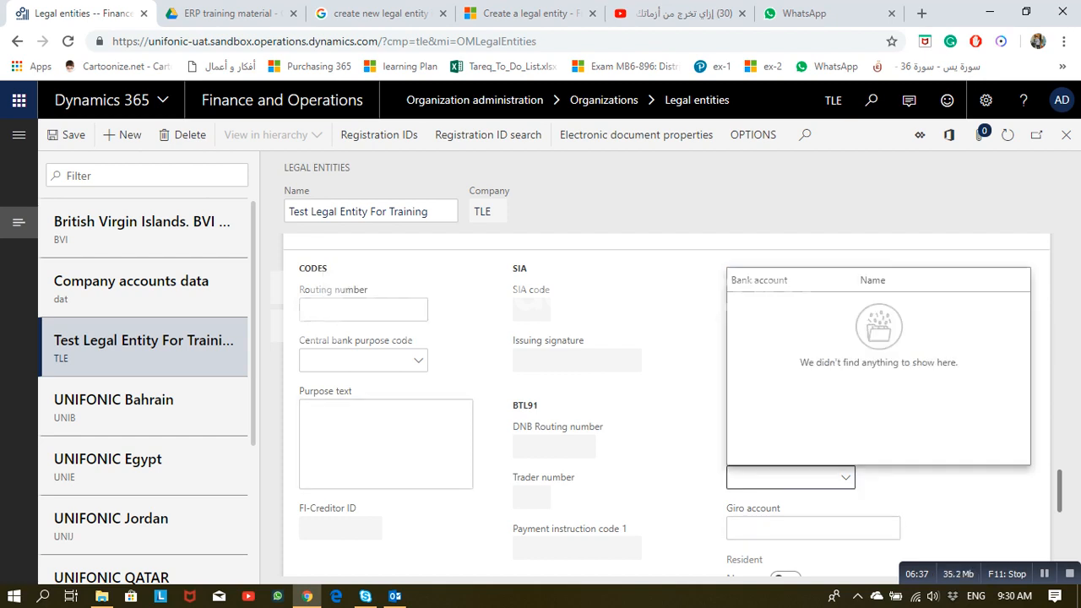
key("Escape")
left_click(845, 478)
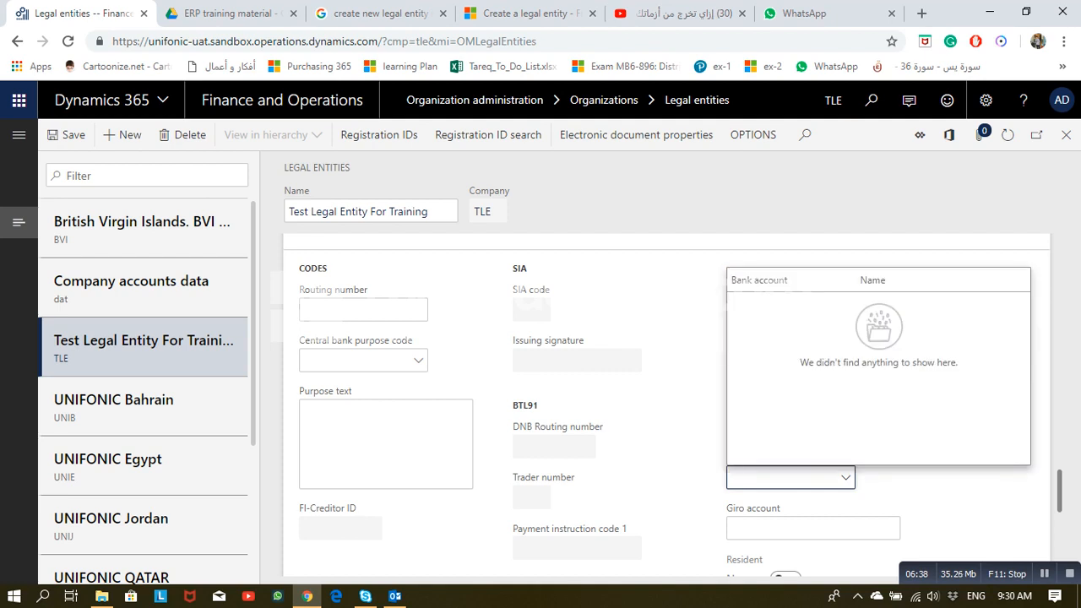
left_click(845, 478)
scroll(845, 478, "down", 1)
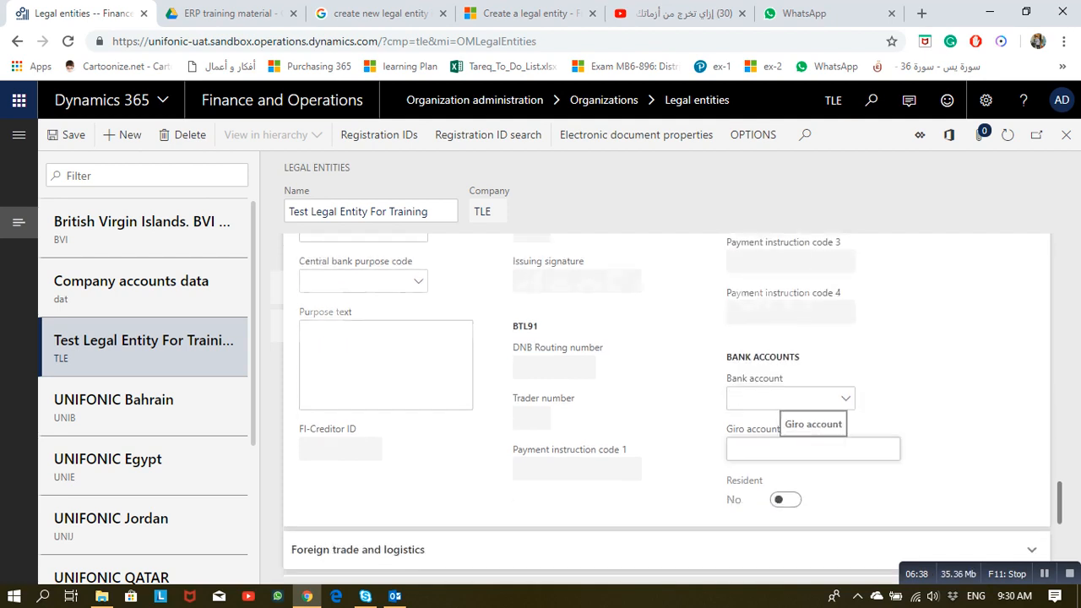
scroll(810, 448, "down", 2)
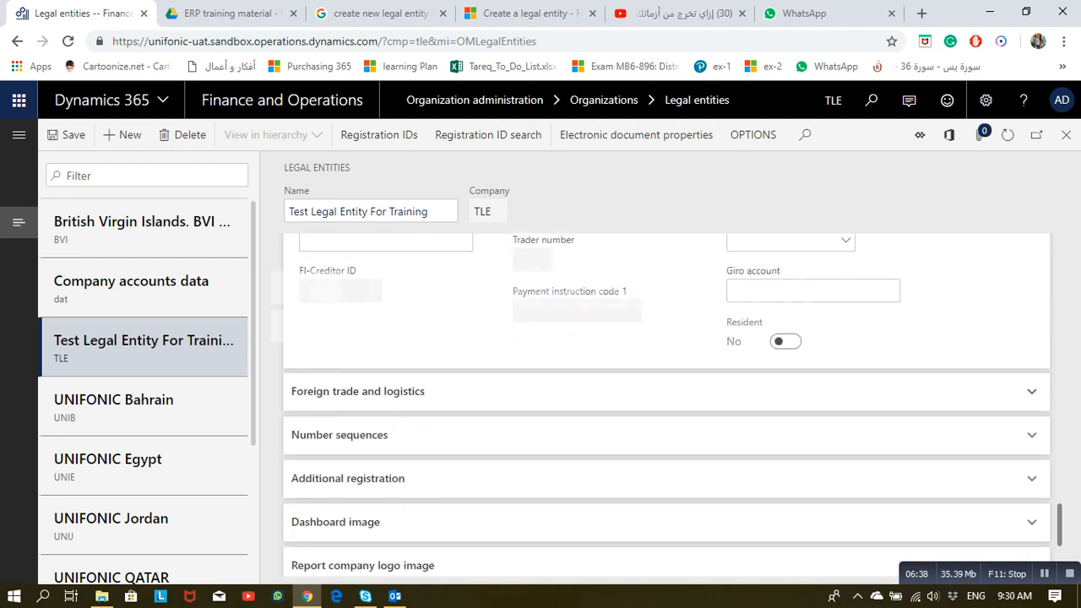
Step: Expand Foreign trade and logistics, then the Number sequences section showing no sequences
left_click(754, 391)
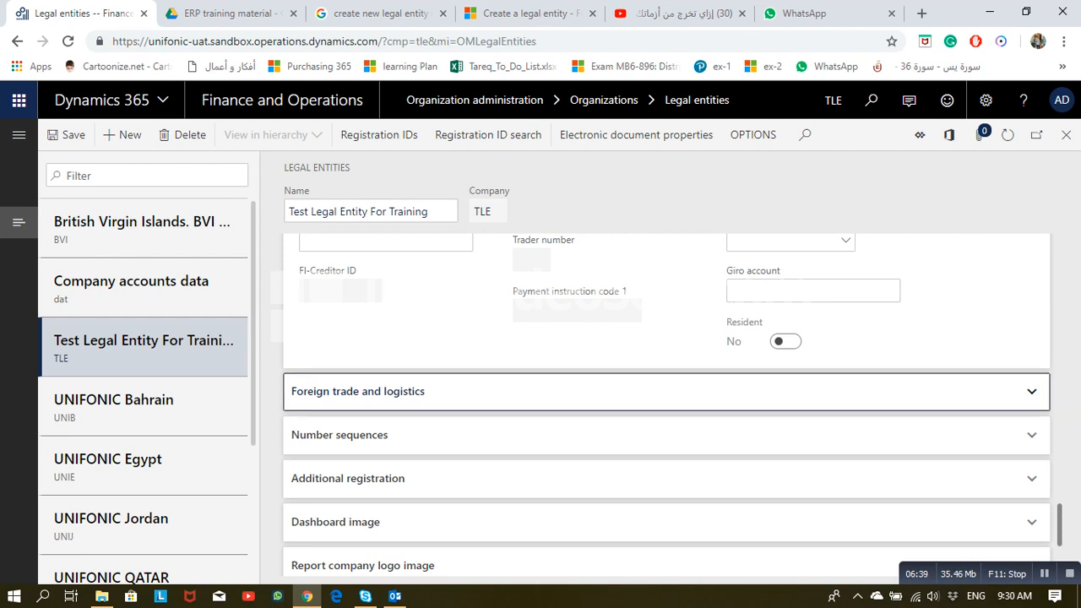
scroll(374, 402, "down", 3)
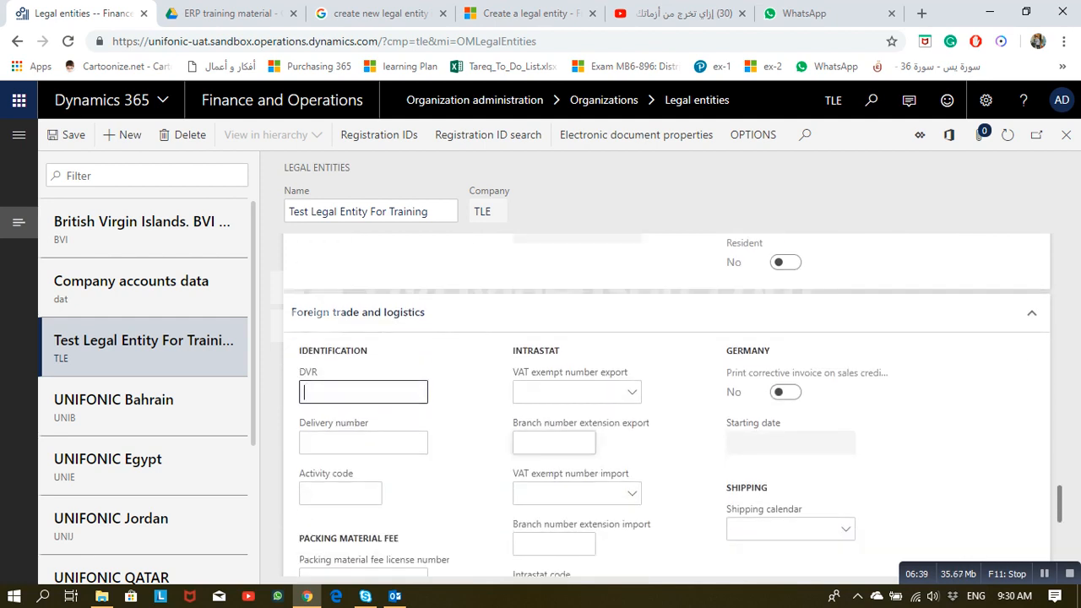
scroll(374, 402, "up", 2)
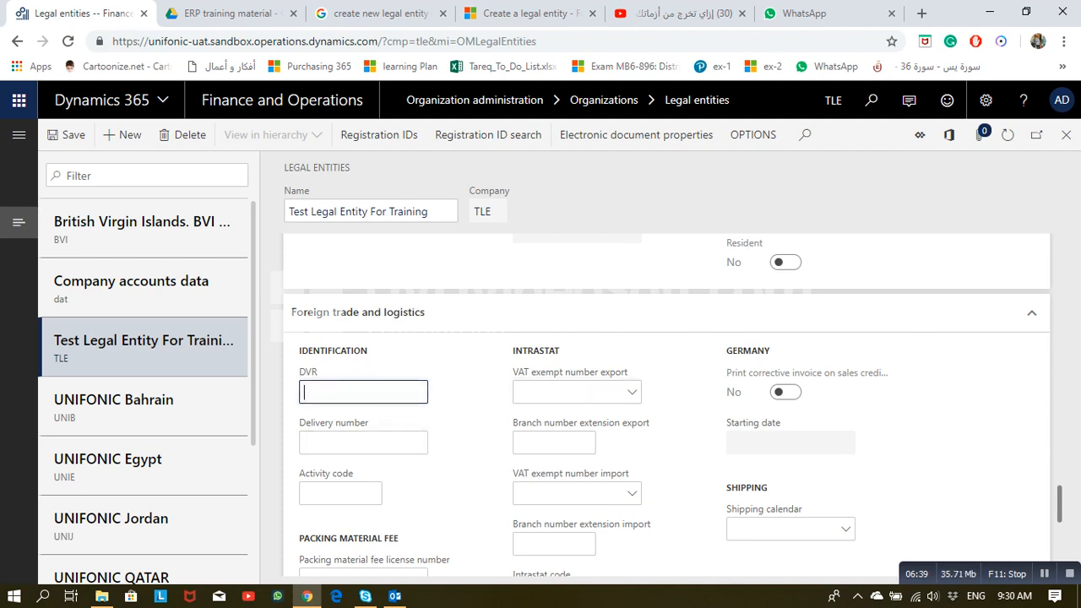
scroll(375, 401, "down", 2)
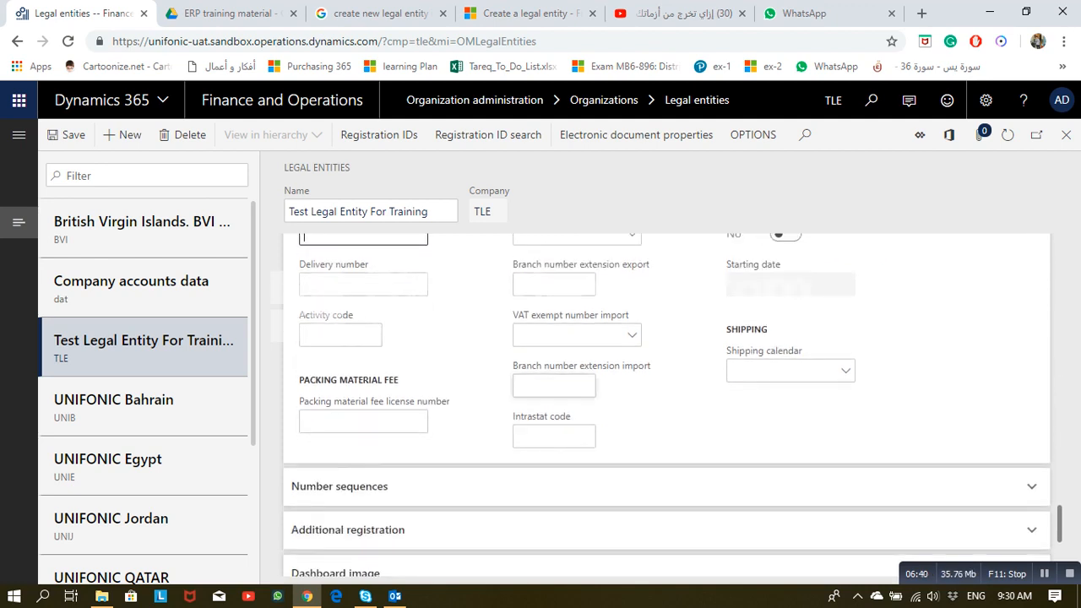
scroll(667, 406, "down", 1)
left_click(374, 407)
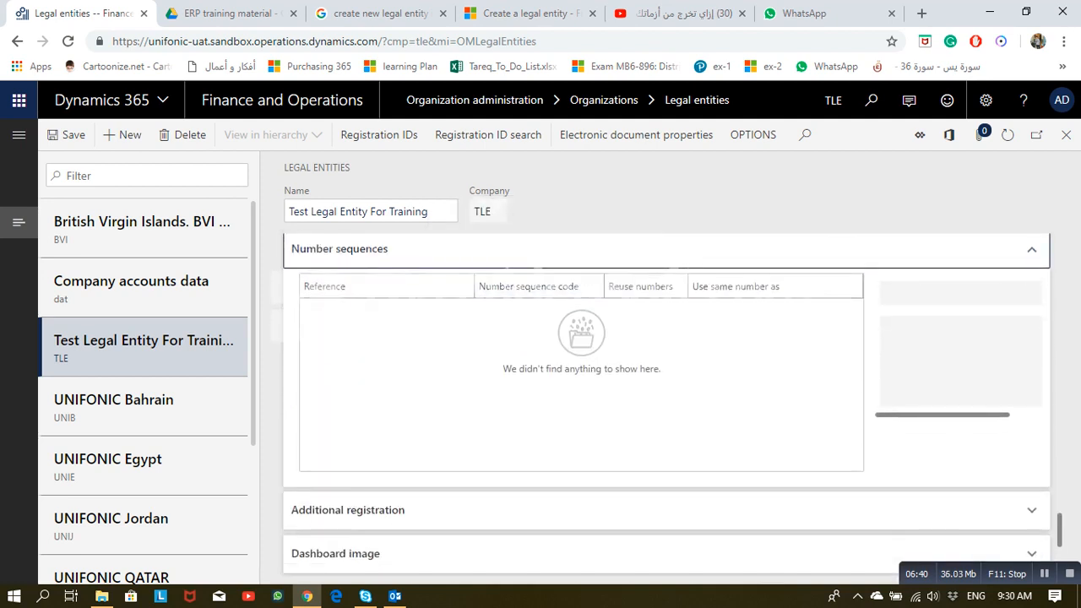
scroll(667, 405, "up", 3)
scroll(667, 405, "down", 1)
scroll(667, 405, "up", 1)
Step: Collapse Number sequences, look through the empty Additional registration fields, then collapse that section
left_click(374, 487)
scroll(667, 405, "down", 2)
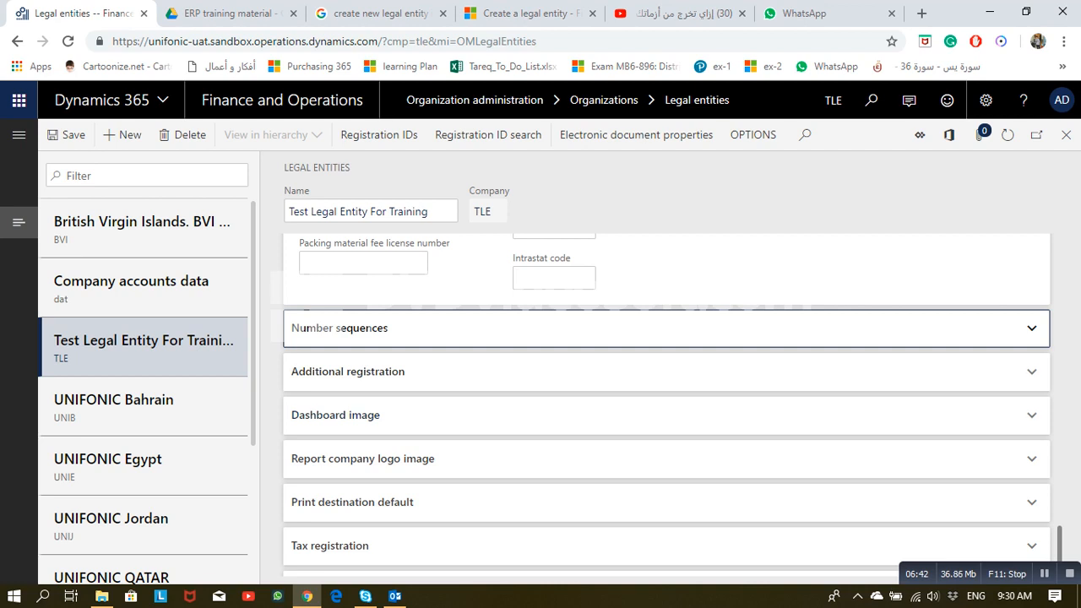
key("Tab")
key("Return")
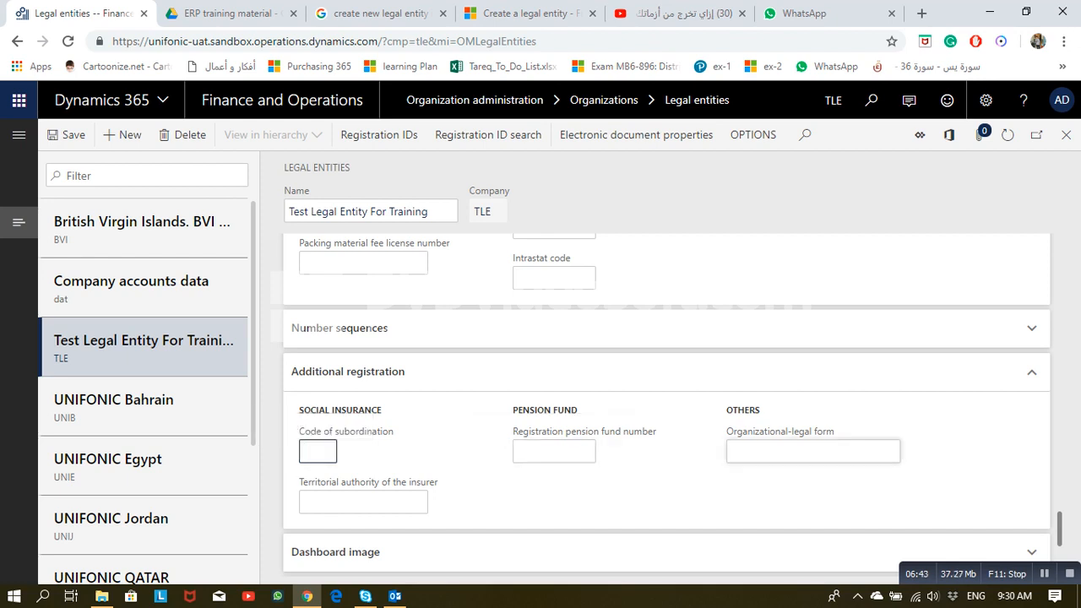
left_click(760, 451)
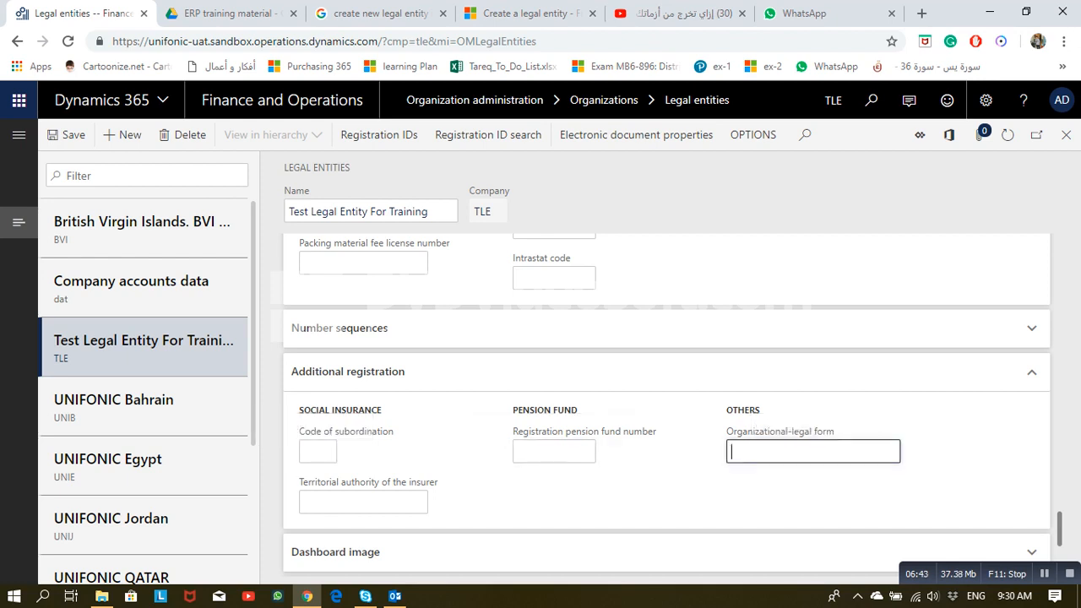
left_click(363, 503)
left_click(348, 371)
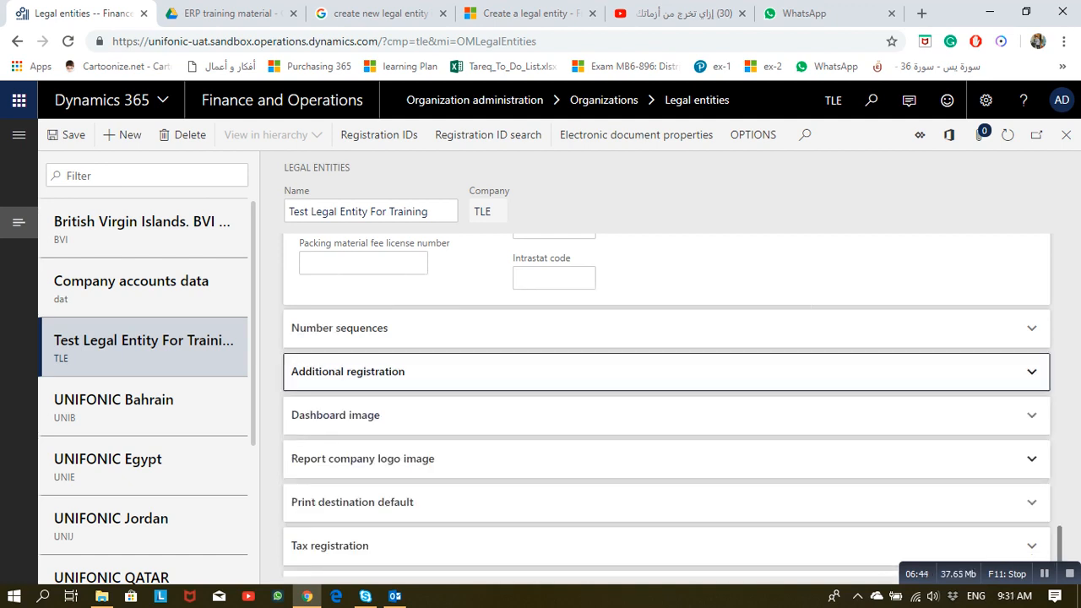
scroll(666, 418, "down", 1)
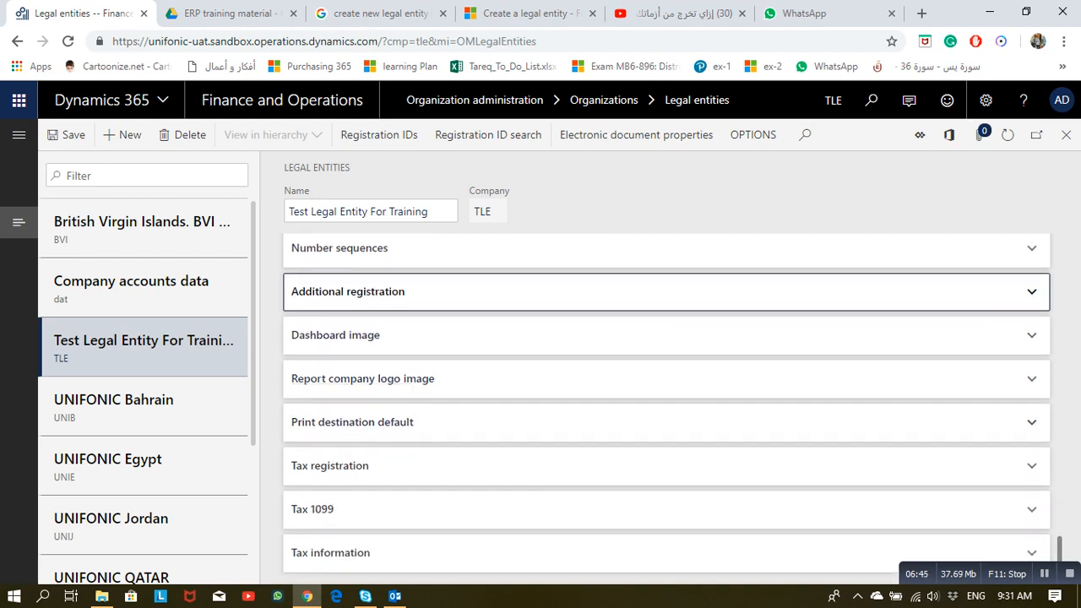
Step: Expand Dashboard image and keep the image type at Default
left_click(335, 336)
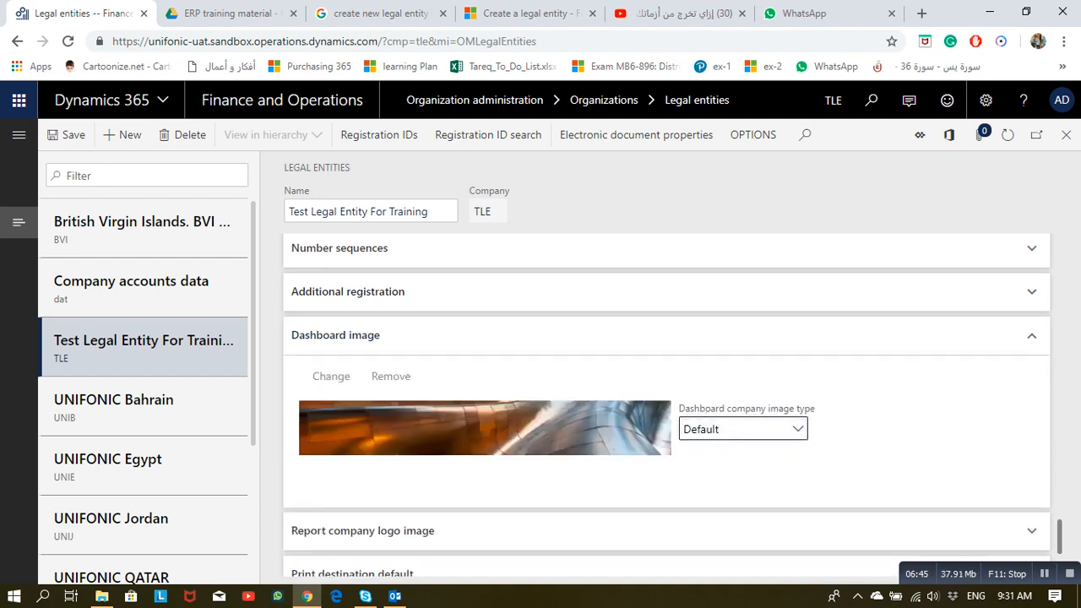
left_click(744, 429)
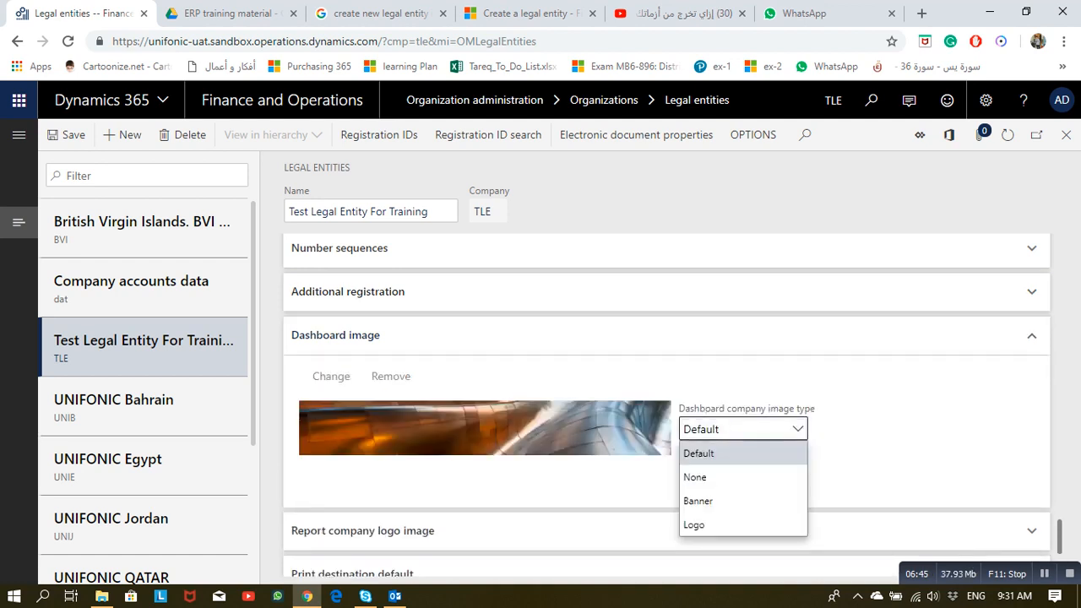
left_click(744, 429)
scroll(744, 429, "down", 2)
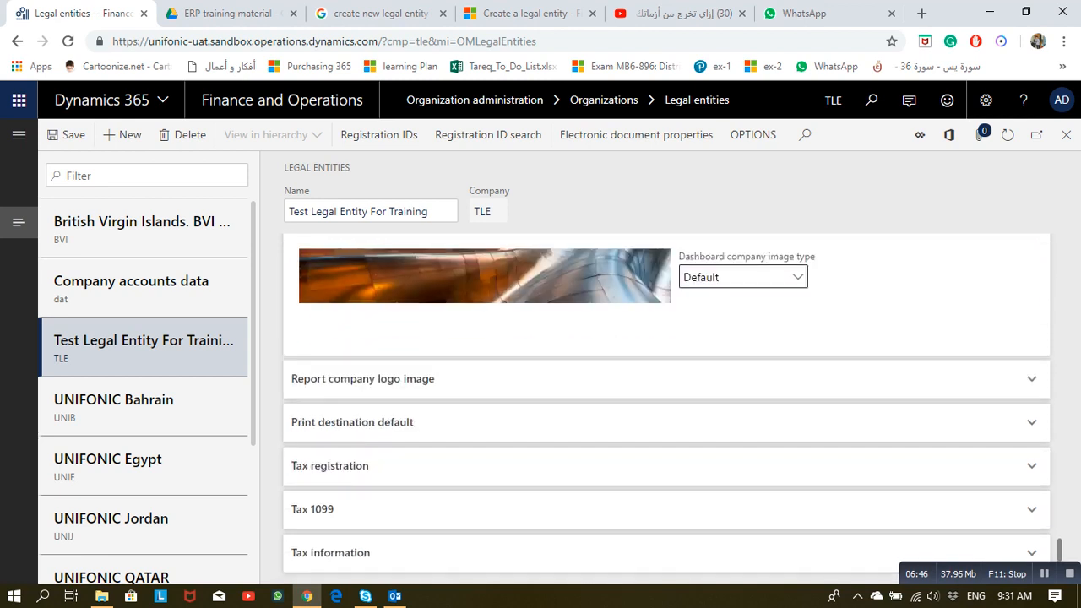
Step: Expand and collapse the Report company logo image and Print destination default sections
left_click(666, 379)
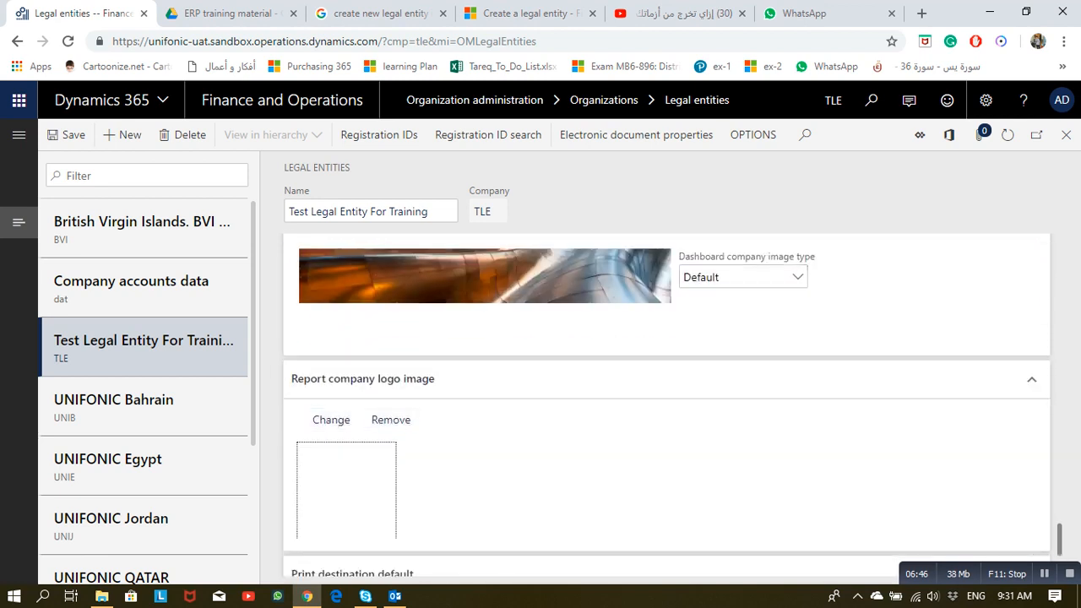
left_click(405, 379)
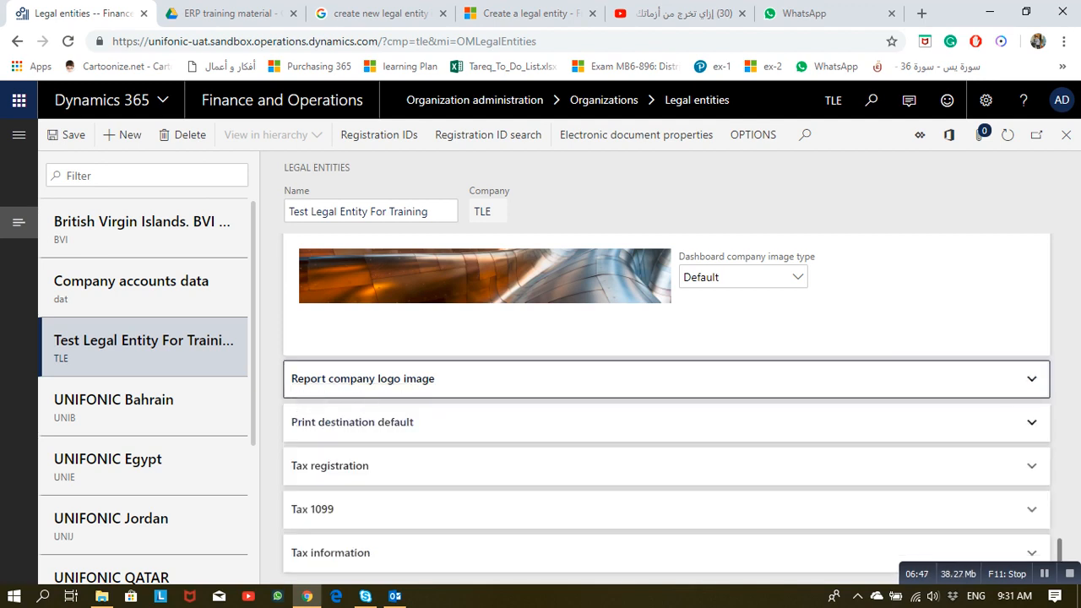
left_click(372, 422)
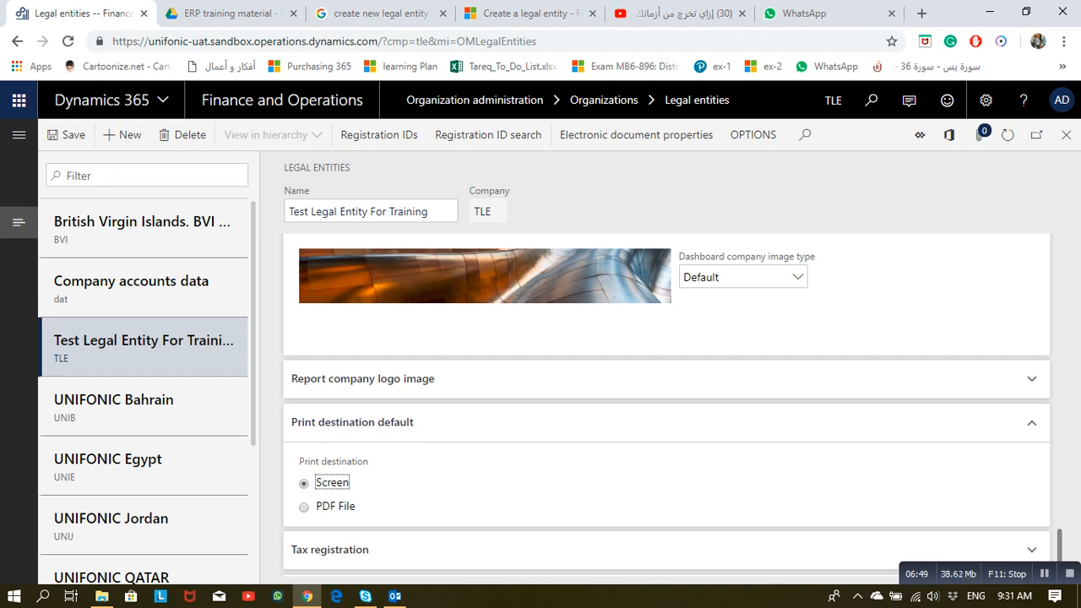
left_click(353, 422)
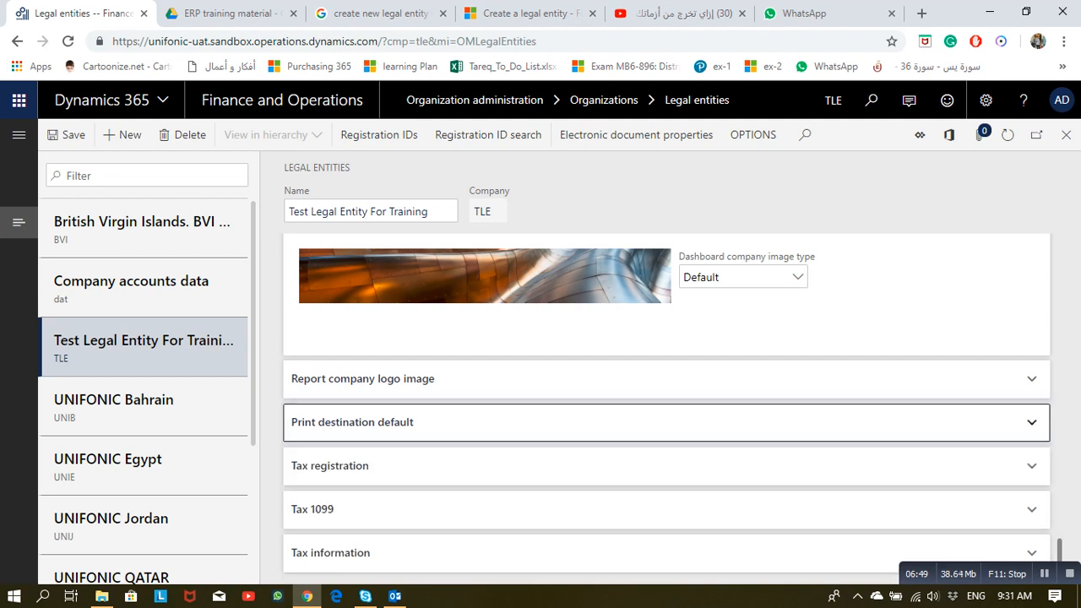
Step: Enter the entity's tax registration number under Tax registration and save the TLE record
left_click(352, 466)
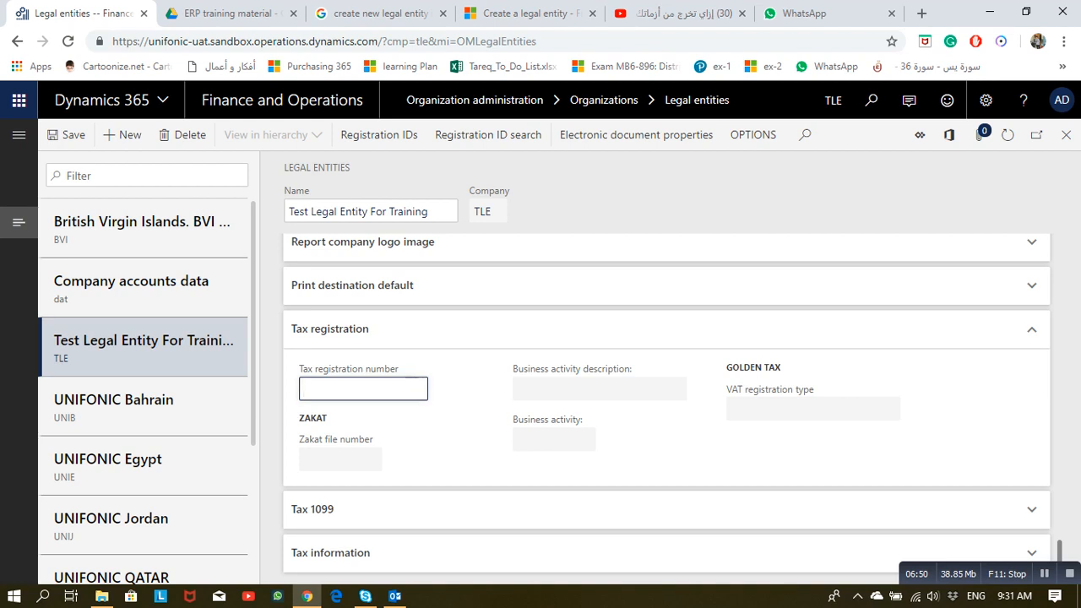
type("66666666666666")
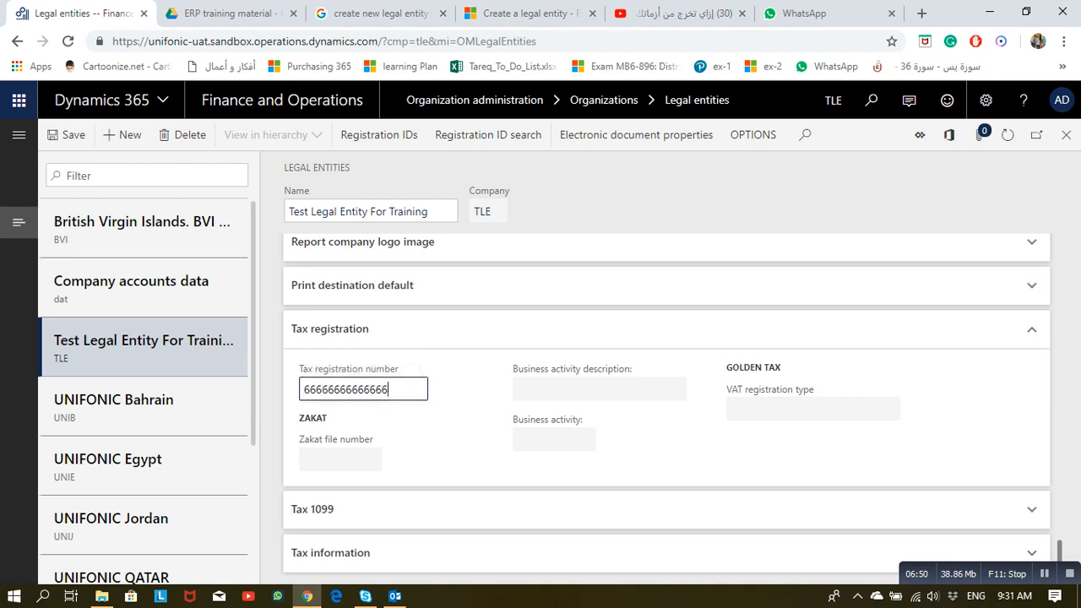
left_click(66, 134)
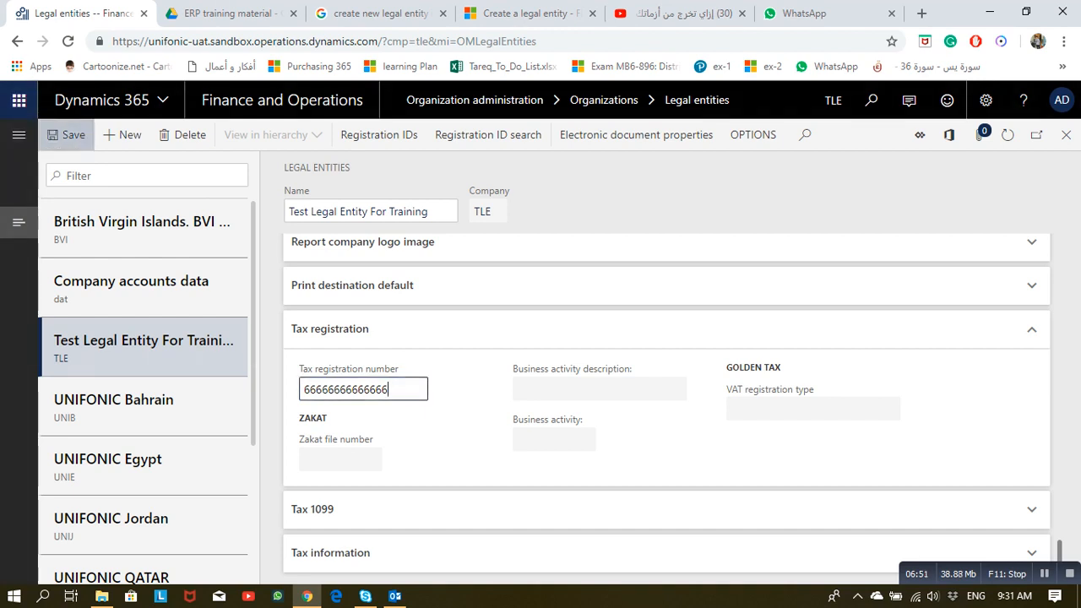
left_click(66, 135)
left_click(66, 134)
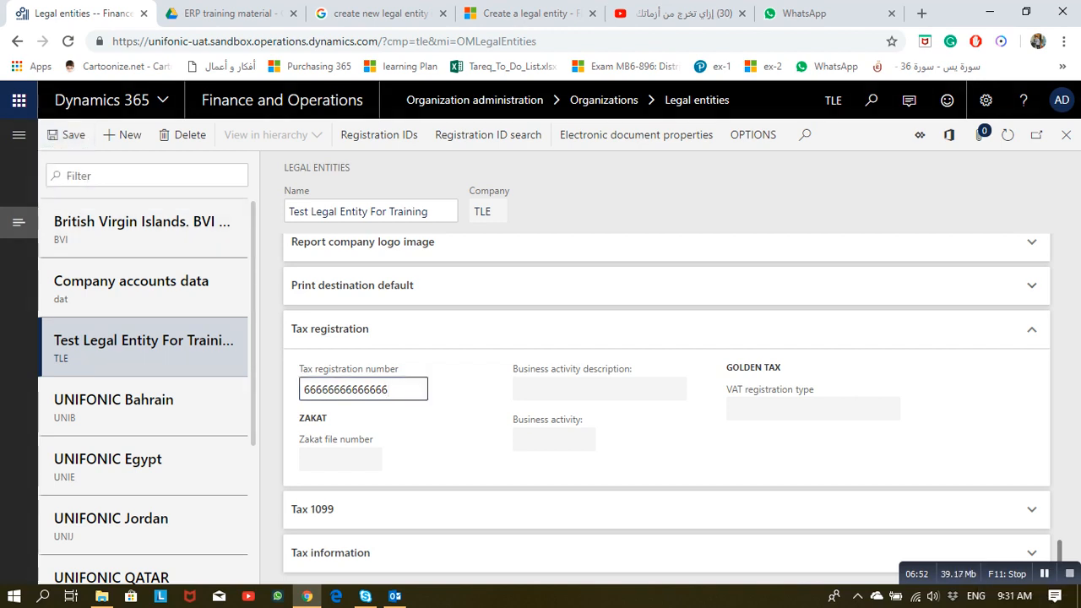
left_click(1044, 574)
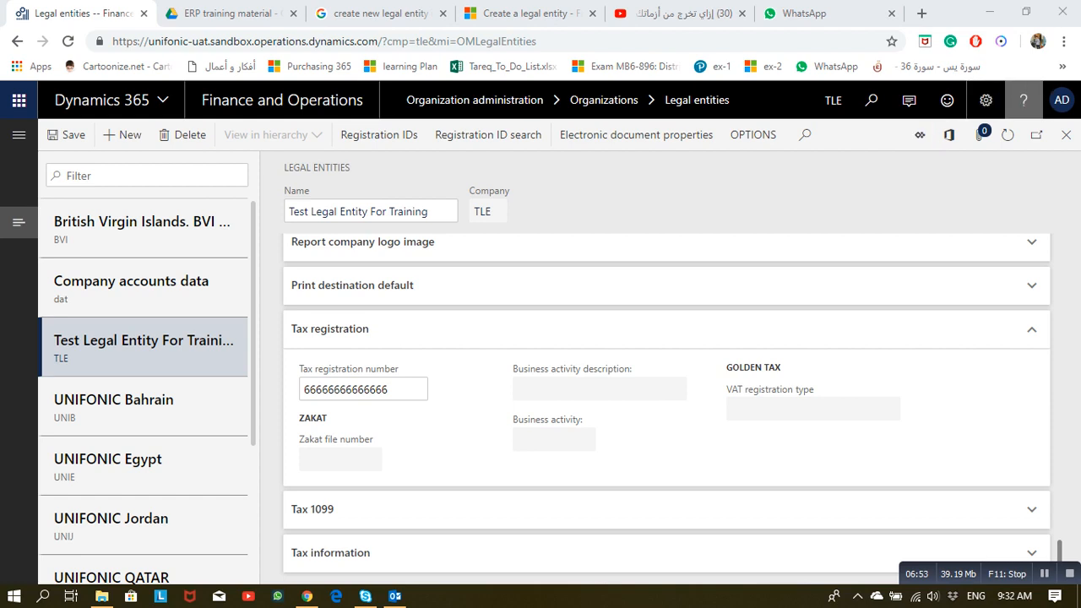
Step: Close the legal entity and go to Organization administration > Number sequences > Number sequences
left_click(1066, 135)
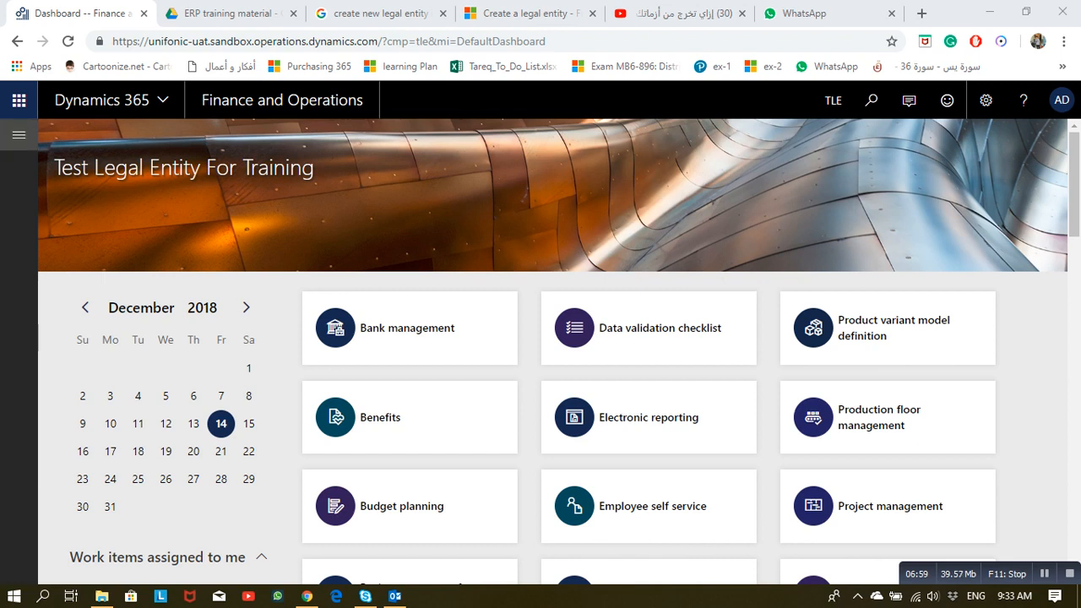
left_click(19, 135)
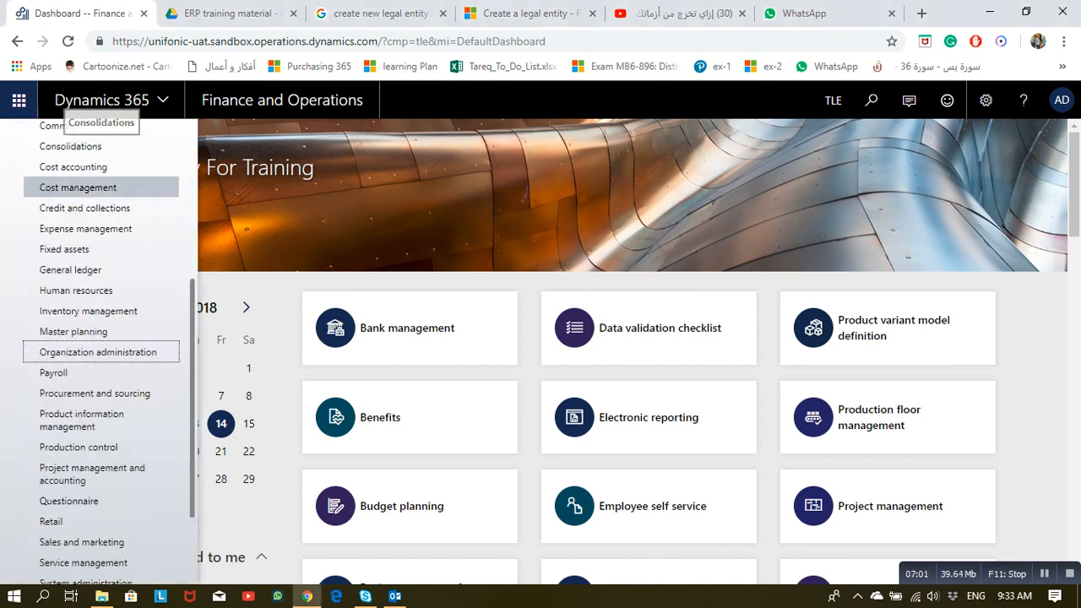
left_click(93, 351)
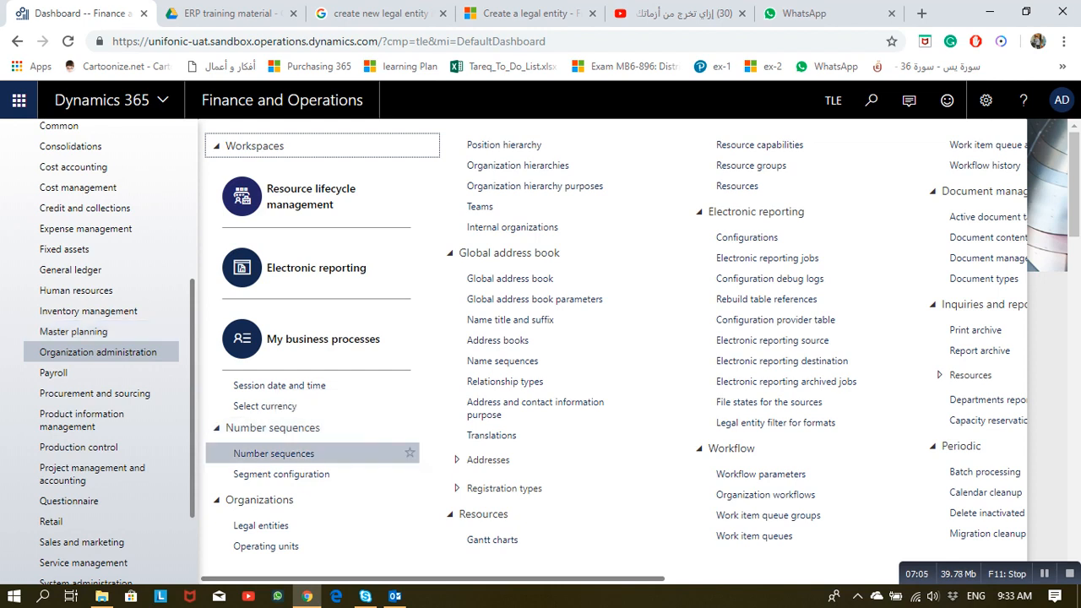
left_click(274, 453)
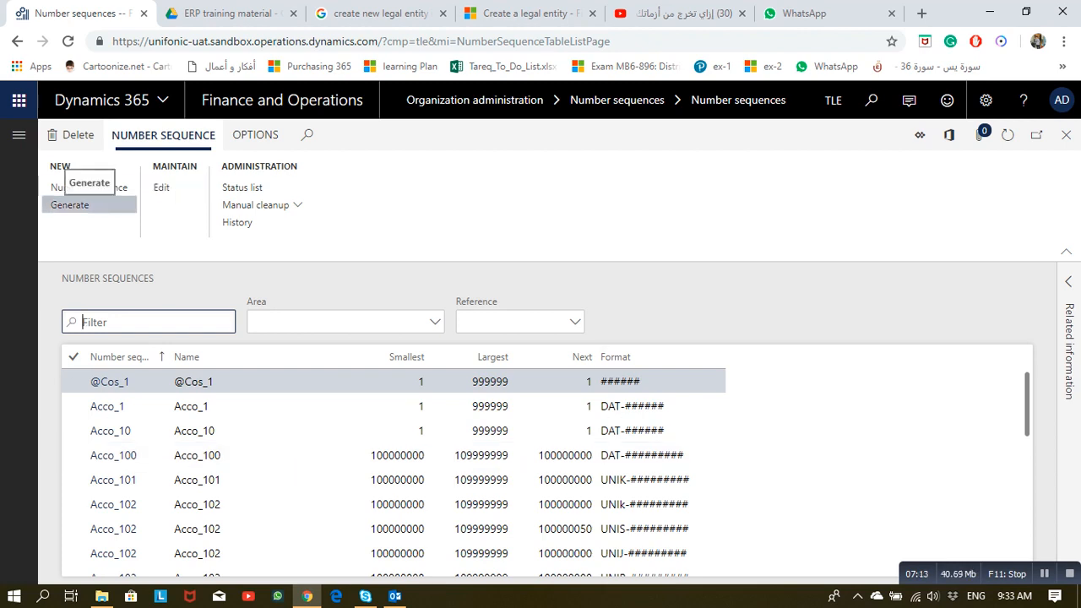
Step: Generate number sequences and step through the wizard to the summary listing 198 Accounts payable sequences
left_click(87, 205)
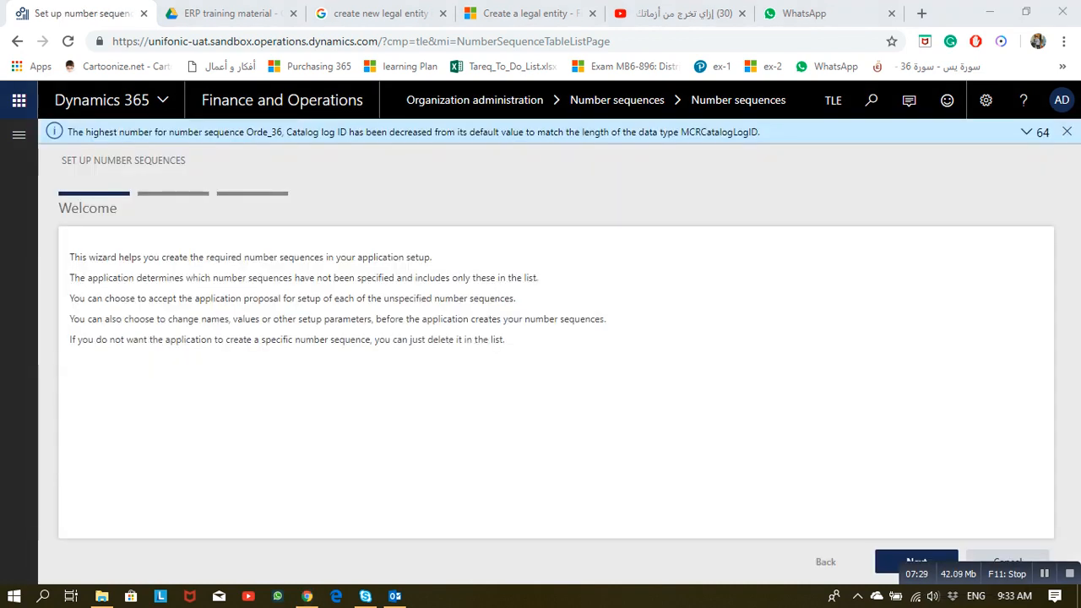
left_click(917, 559)
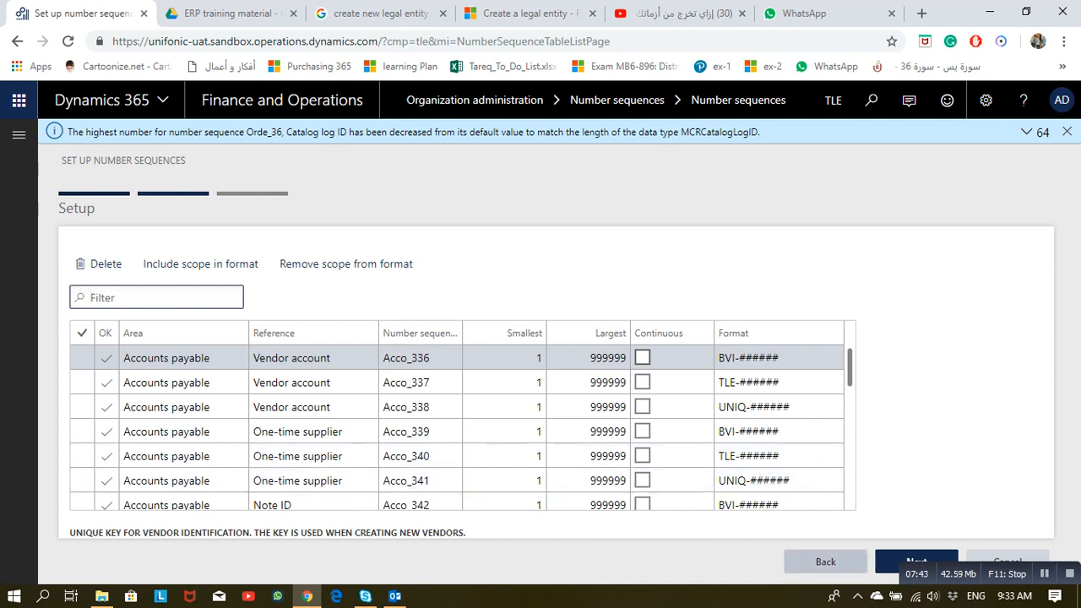
left_click(916, 561)
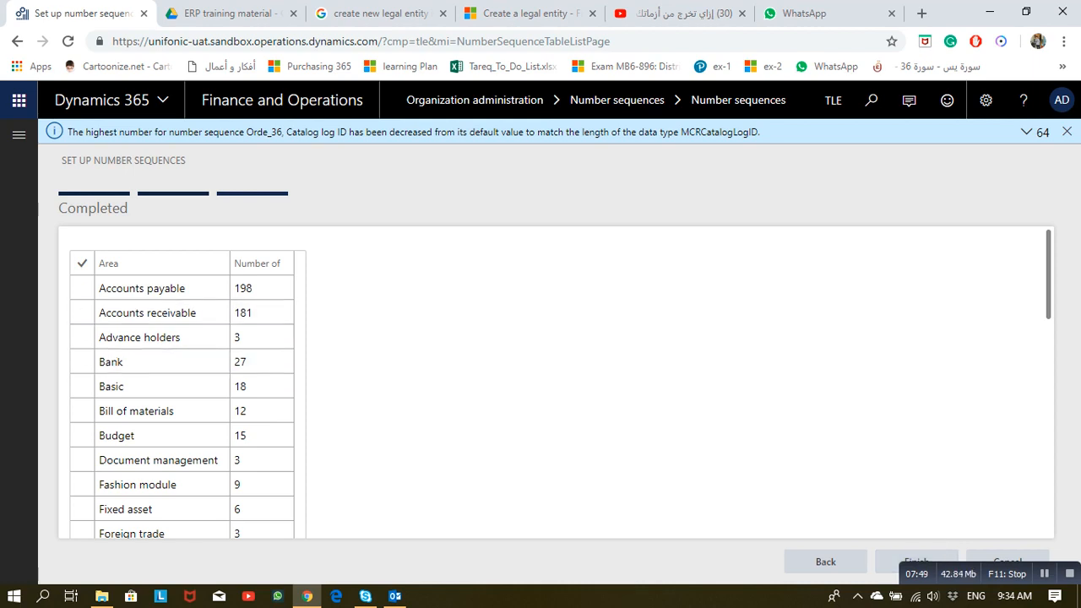
left_click(161, 288)
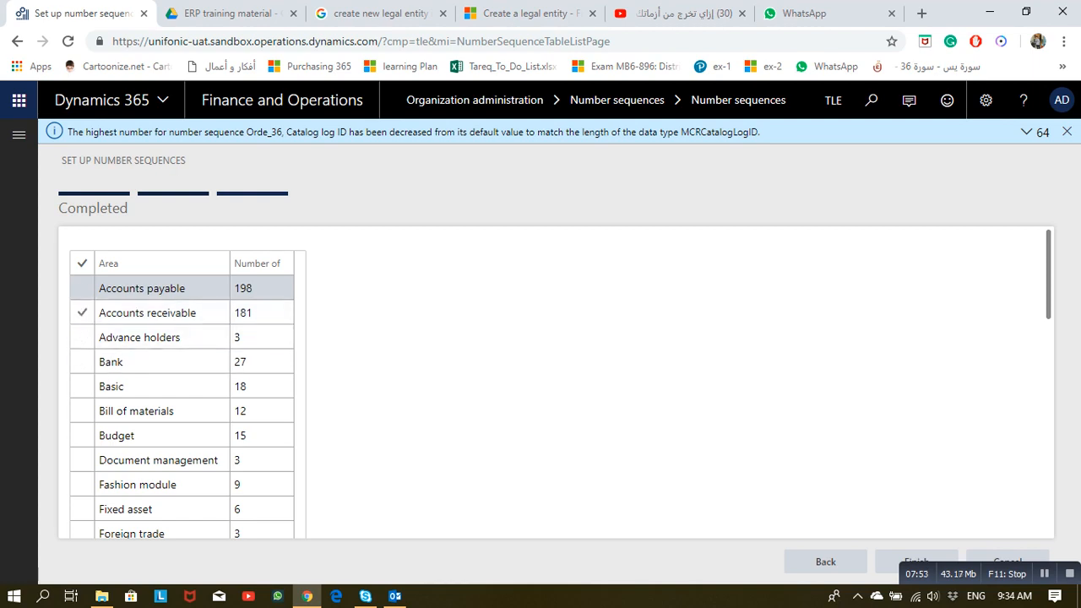
left_click(161, 313)
left_click(160, 337)
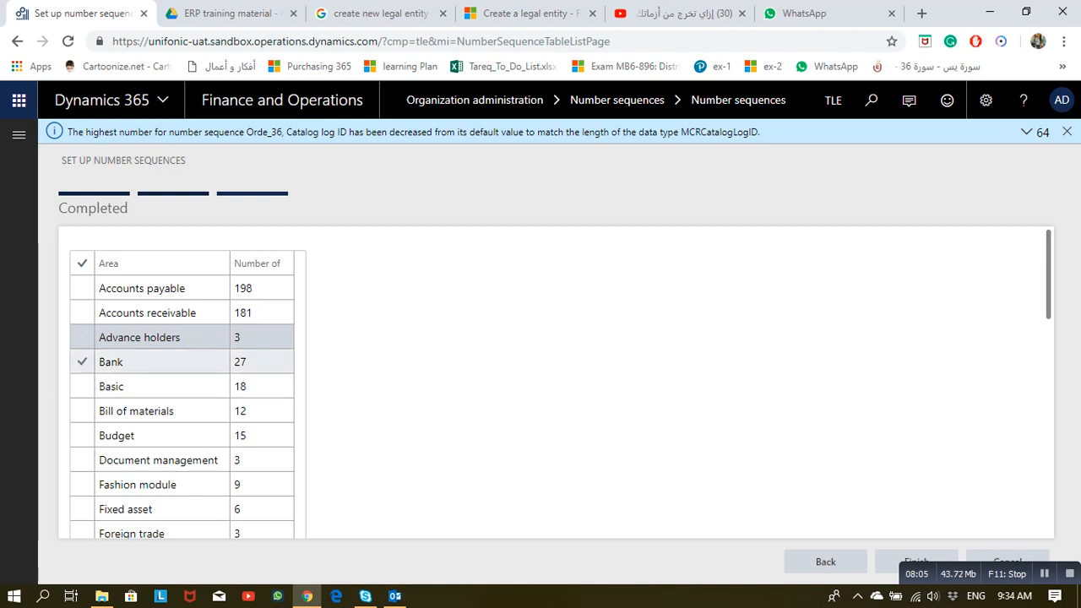
scroll(169, 380, "down", 8)
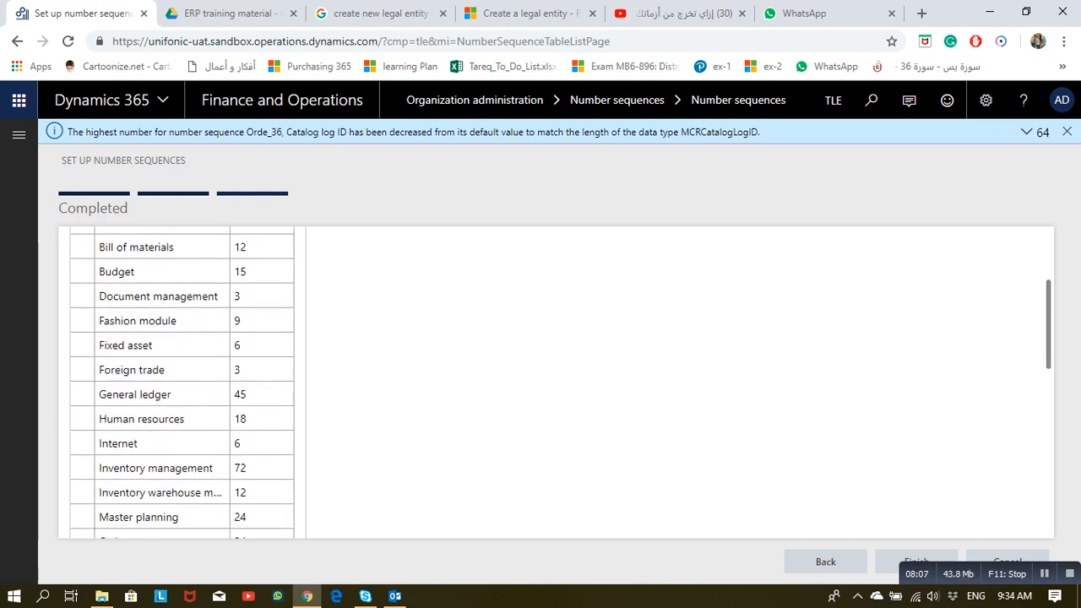
scroll(169, 363, "down", 2)
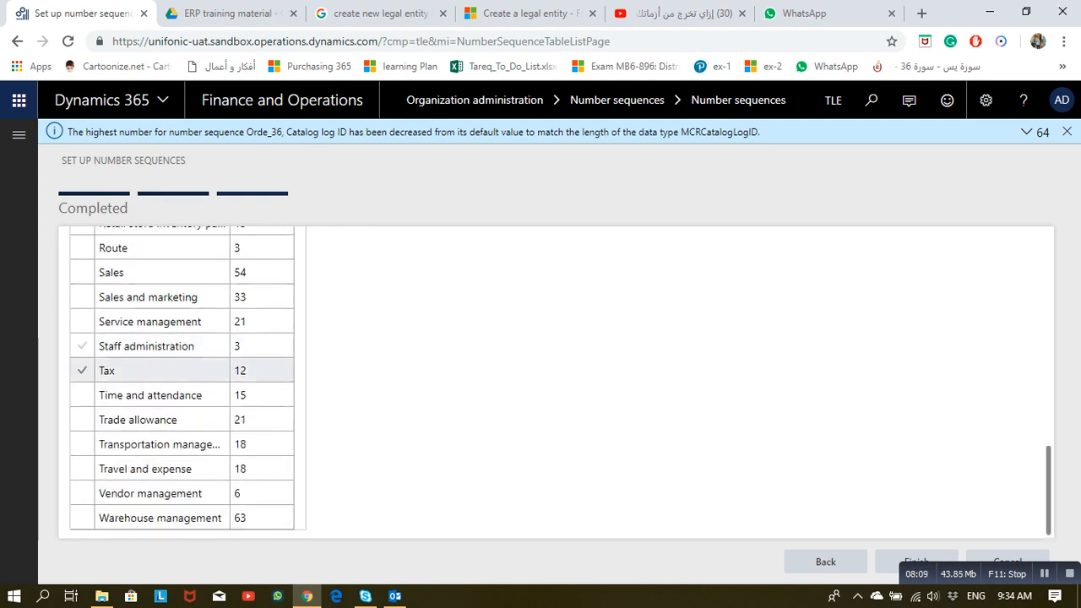
scroll(169, 363, "up", 8)
scroll(194, 355, "up", 2)
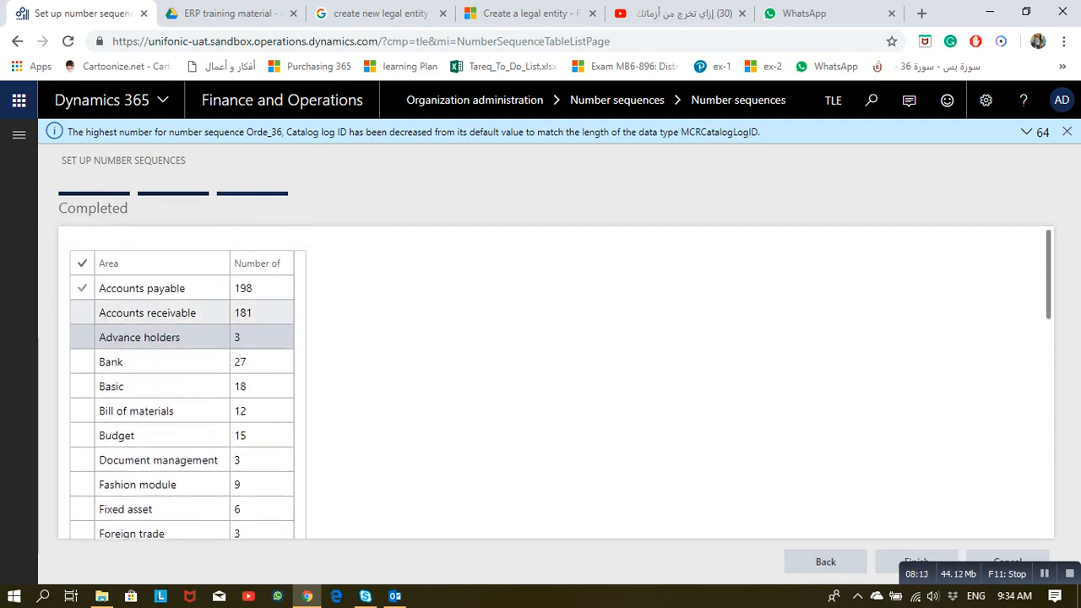
scroll(169, 338, "down", 7)
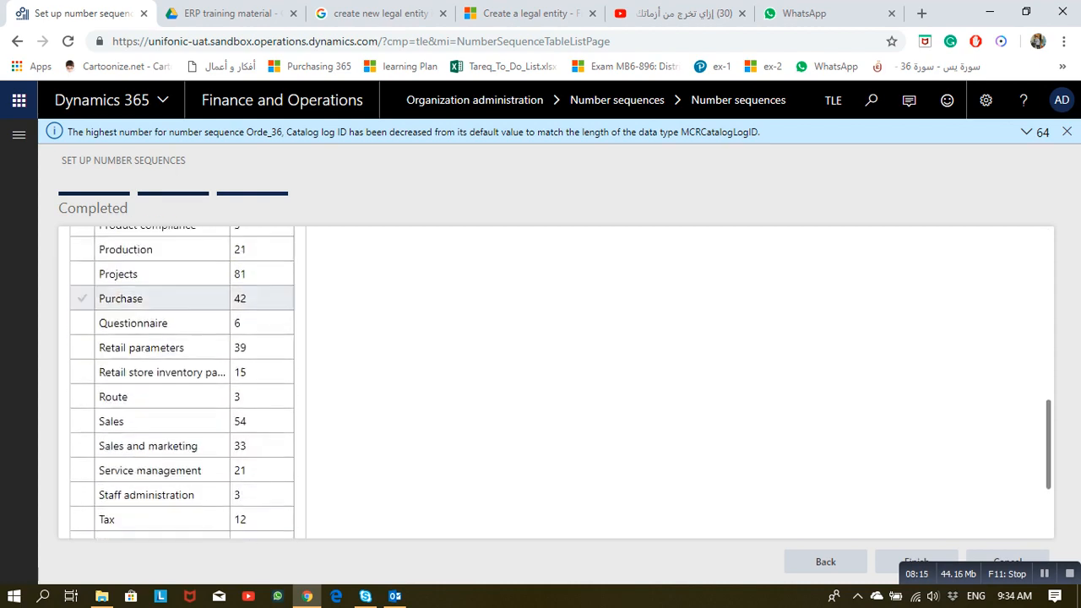
left_click(916, 562)
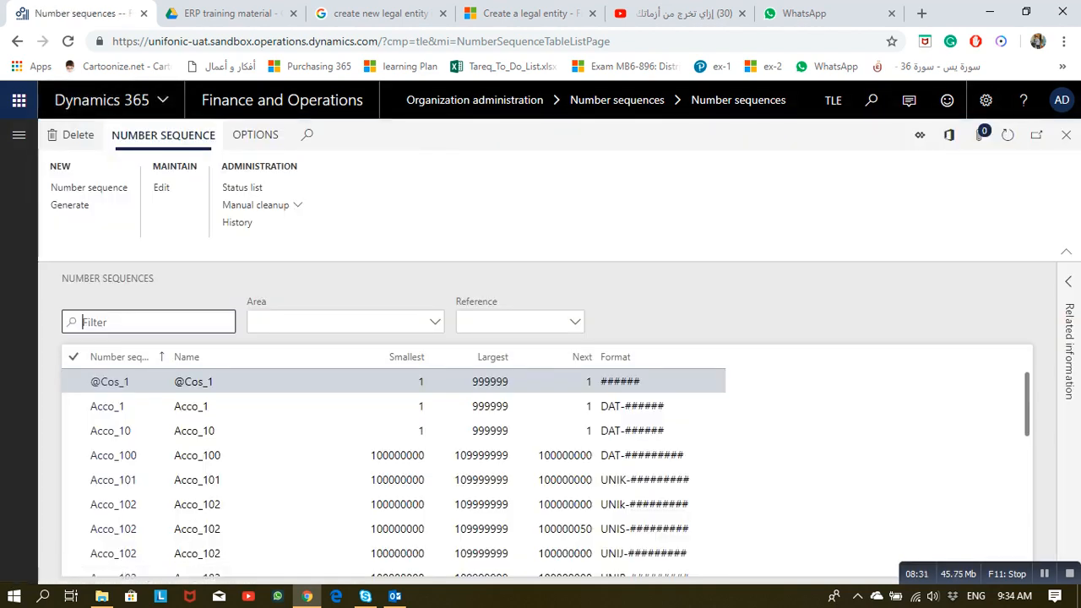
Step: Leave the number sequences list and open Organization administration > Legal entities
left_click(1065, 135)
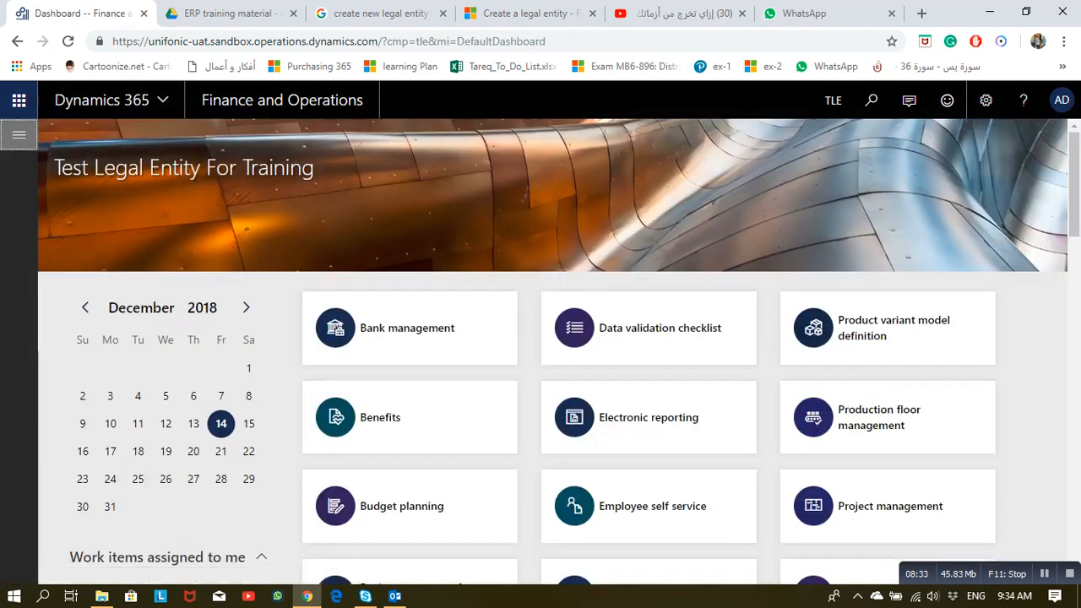
left_click(19, 135)
scroll(72, 444, "down", 2)
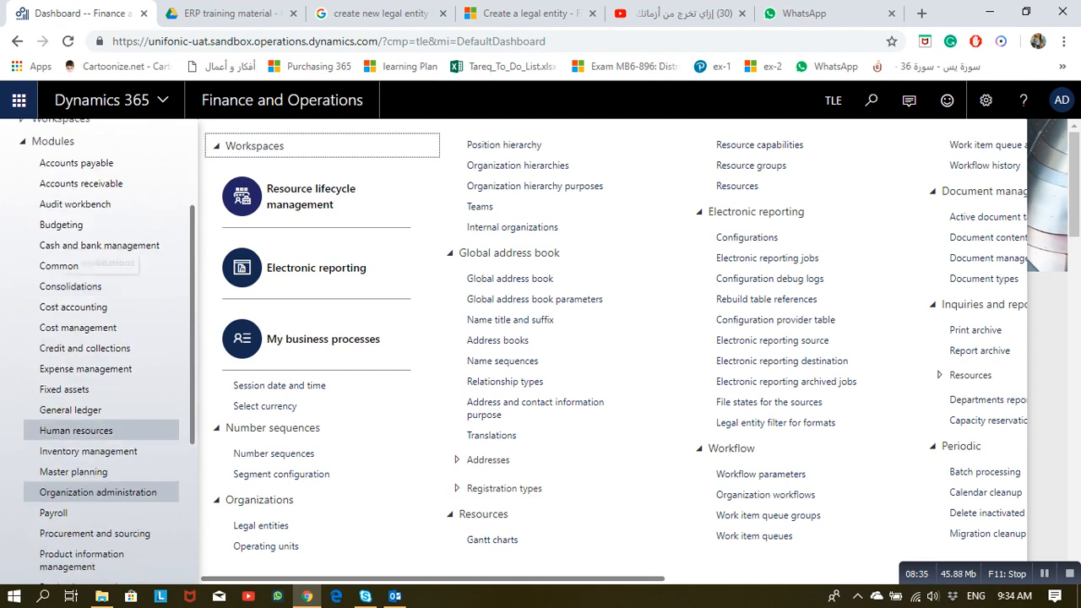
left_click(98, 492)
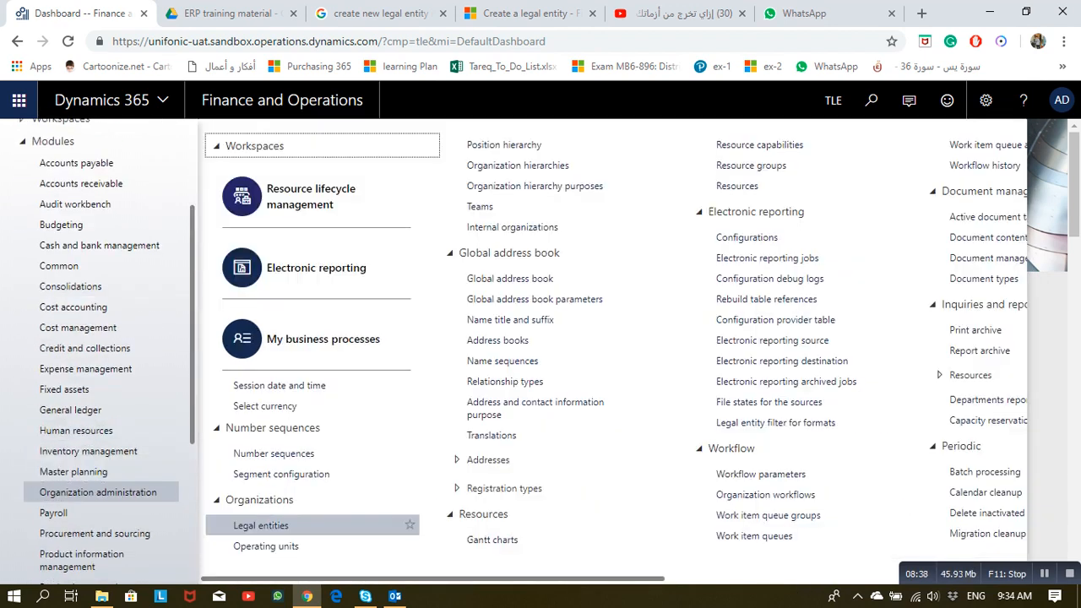
left_click(253, 524)
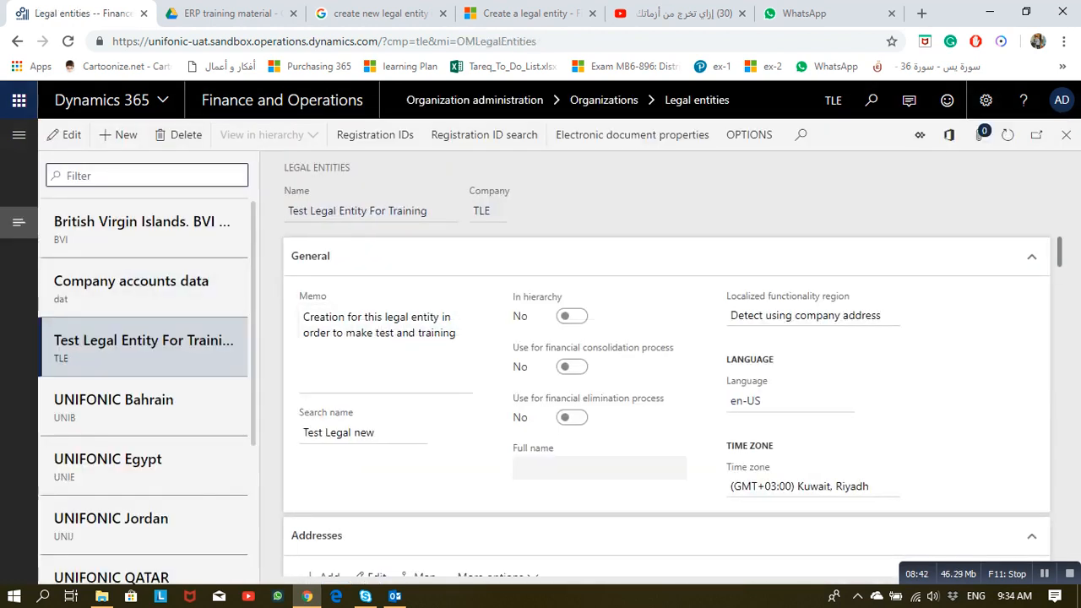
Step: Check the Number sequences FastTab shows codes like Basi_21, then close to the dashboard
scroll(667, 405, "down", 2)
scroll(667, 405, "down", 6)
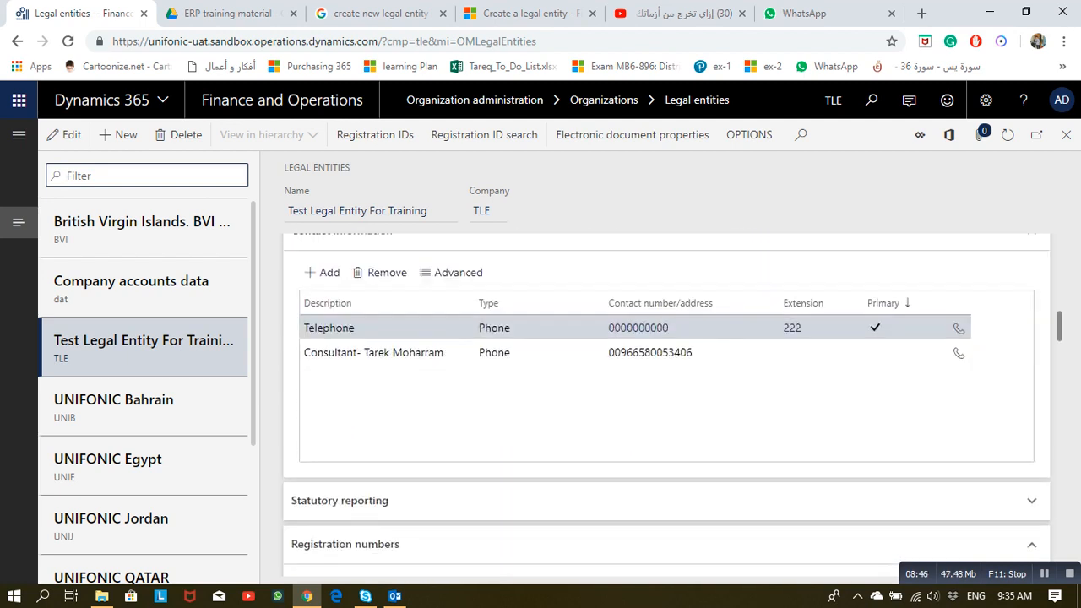
scroll(667, 405, "down", 8)
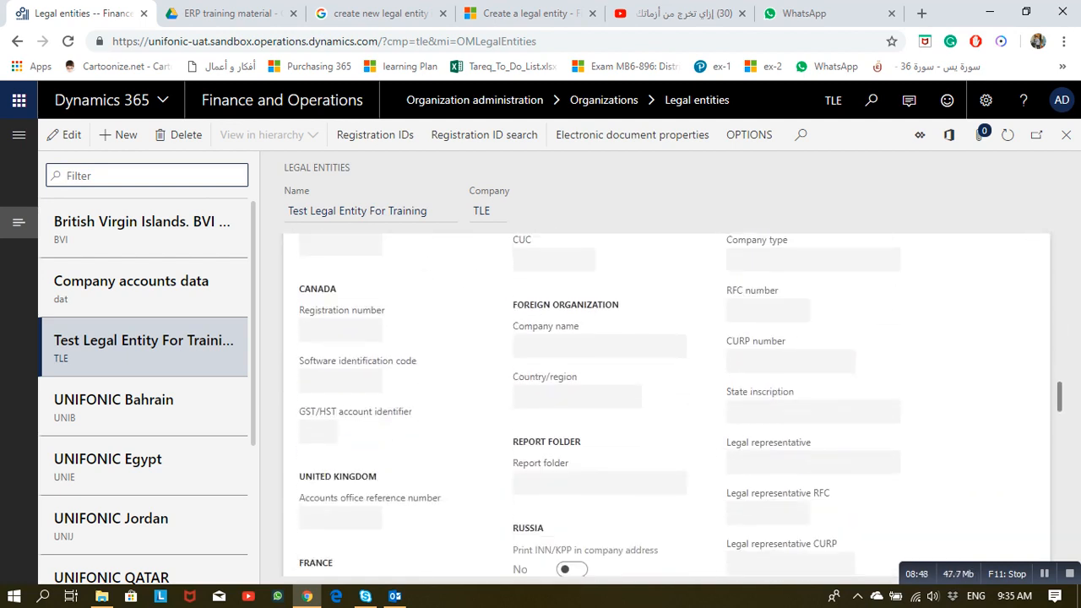
scroll(667, 406, "down", 10)
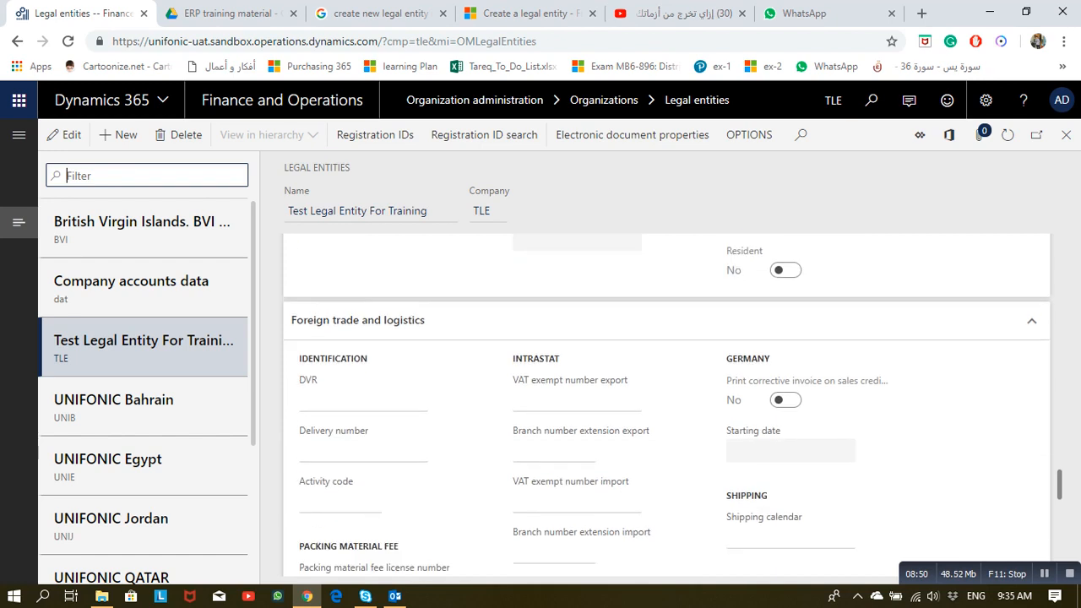
scroll(667, 405, "down", 2)
scroll(667, 405, "up", 1)
left_click(540, 336)
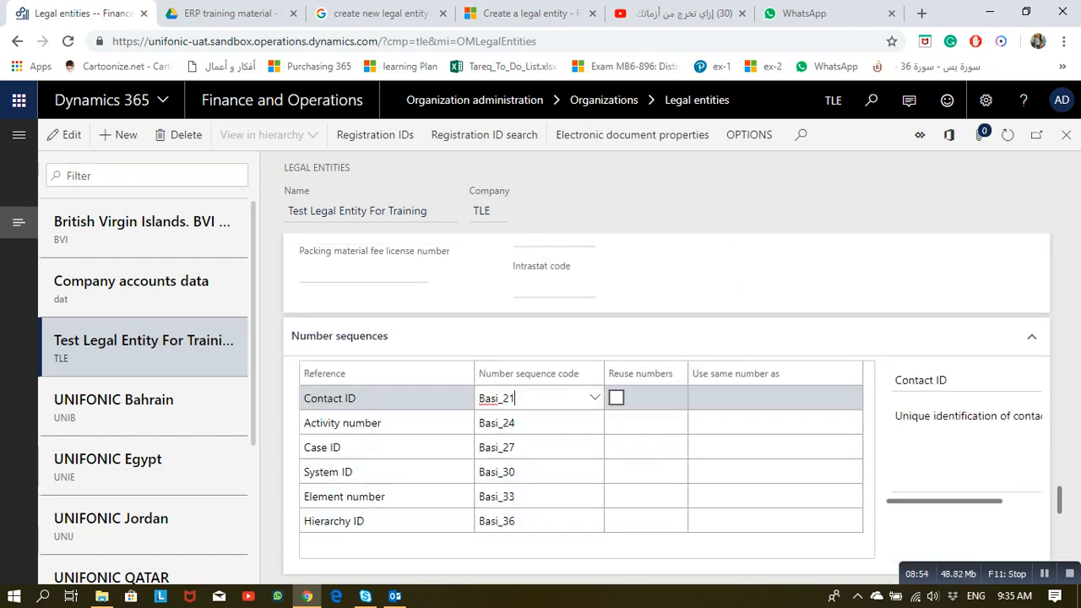
scroll(558, 447, "down", 3)
scroll(557, 448, "up", 1)
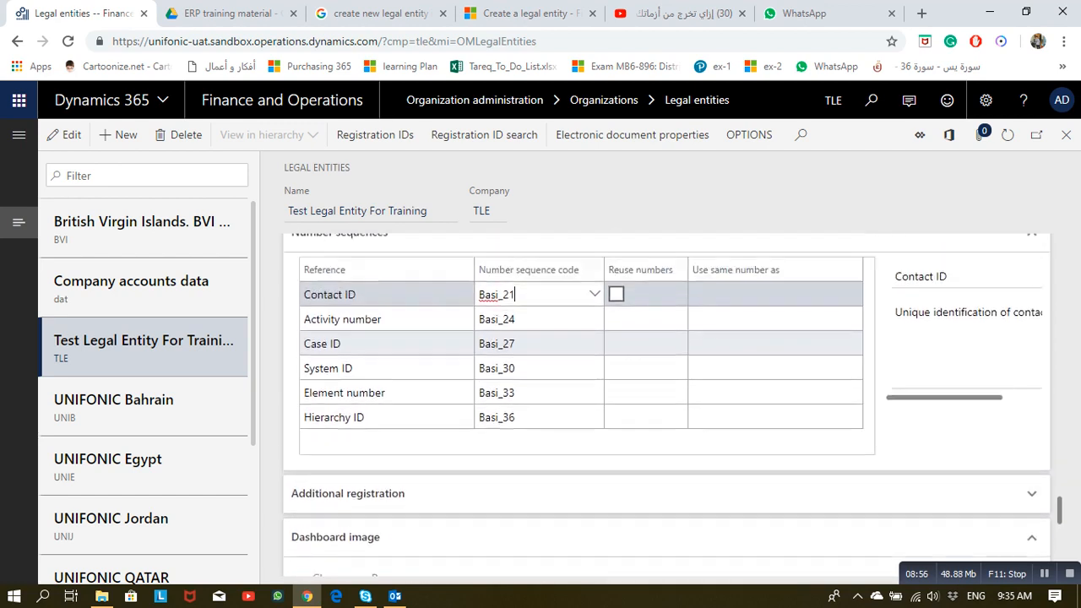
scroll(557, 405, "up", 1)
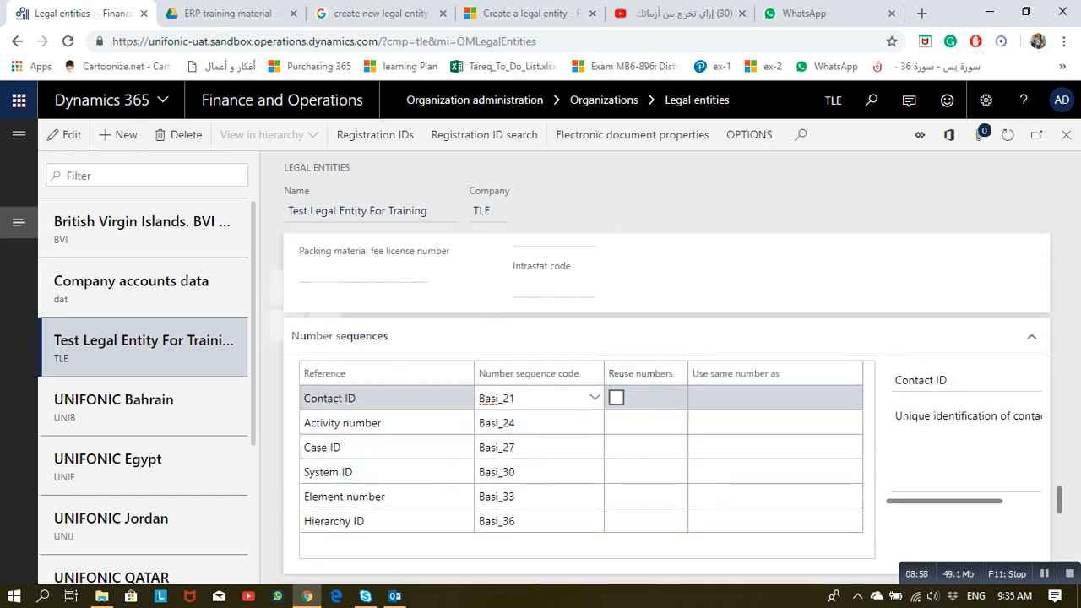
left_click(1066, 134)
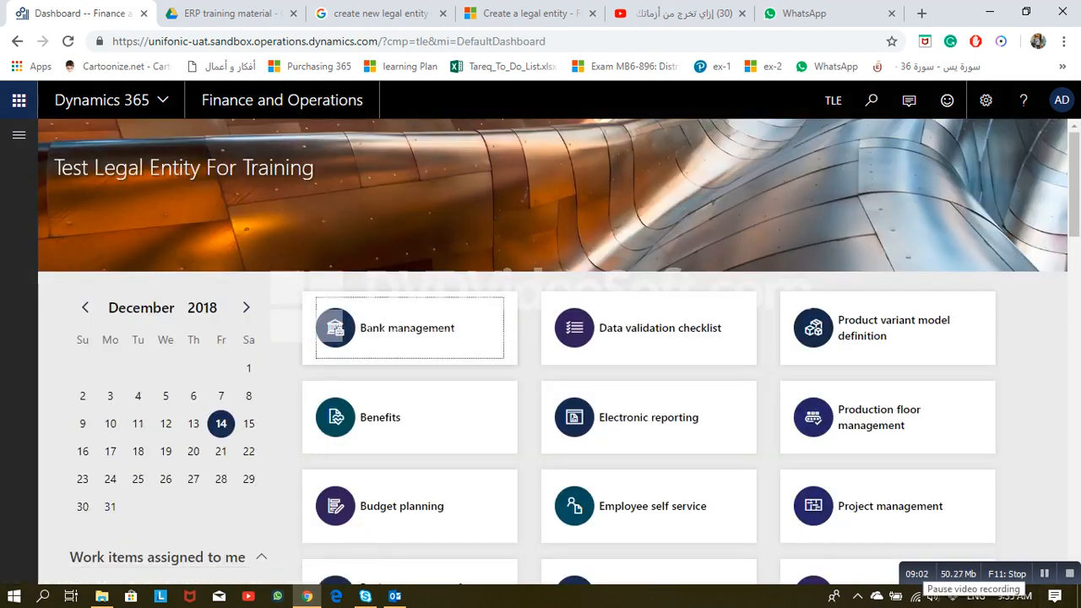